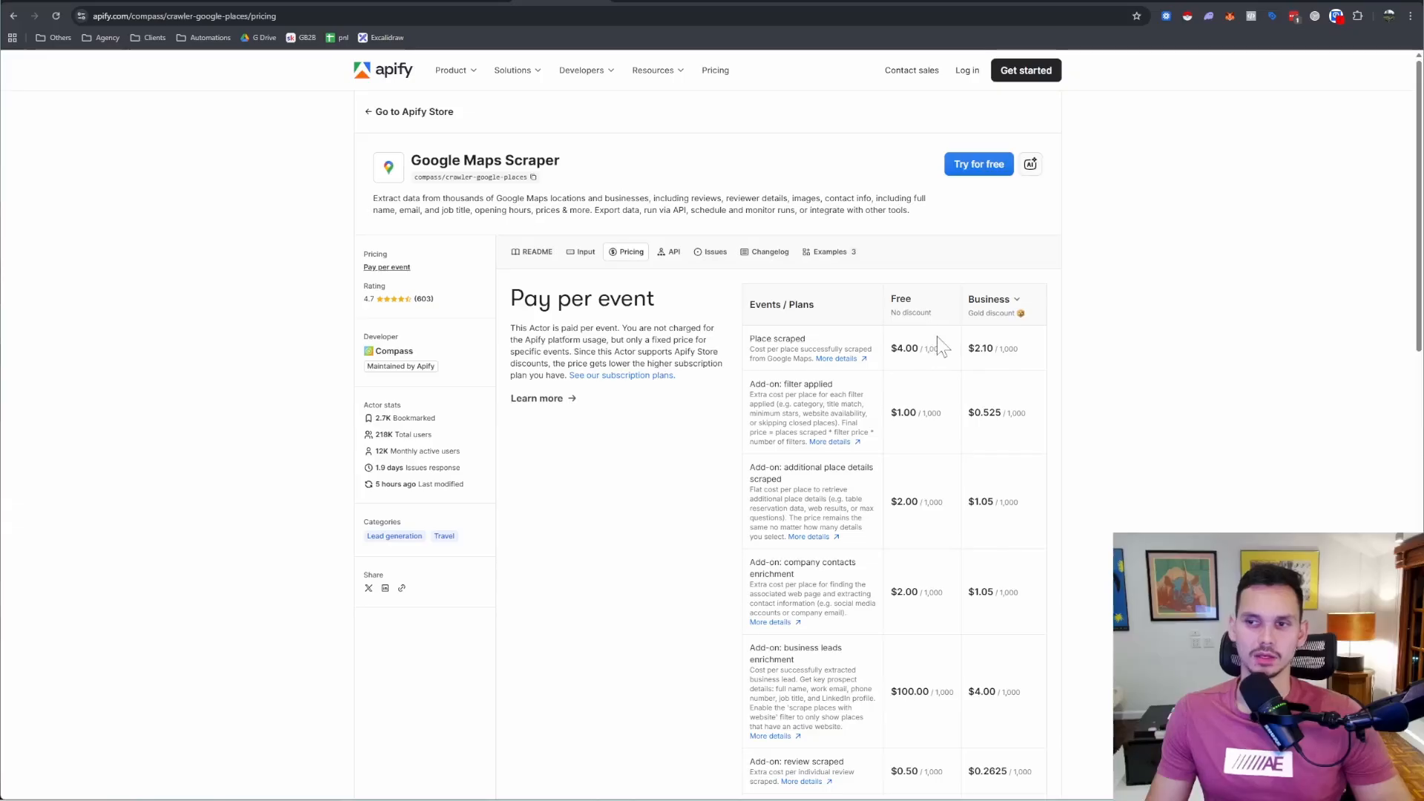
# Step: Look over the Serper home page and the code sample for a Places search in its API playground
pyautogui.click(362, 6)
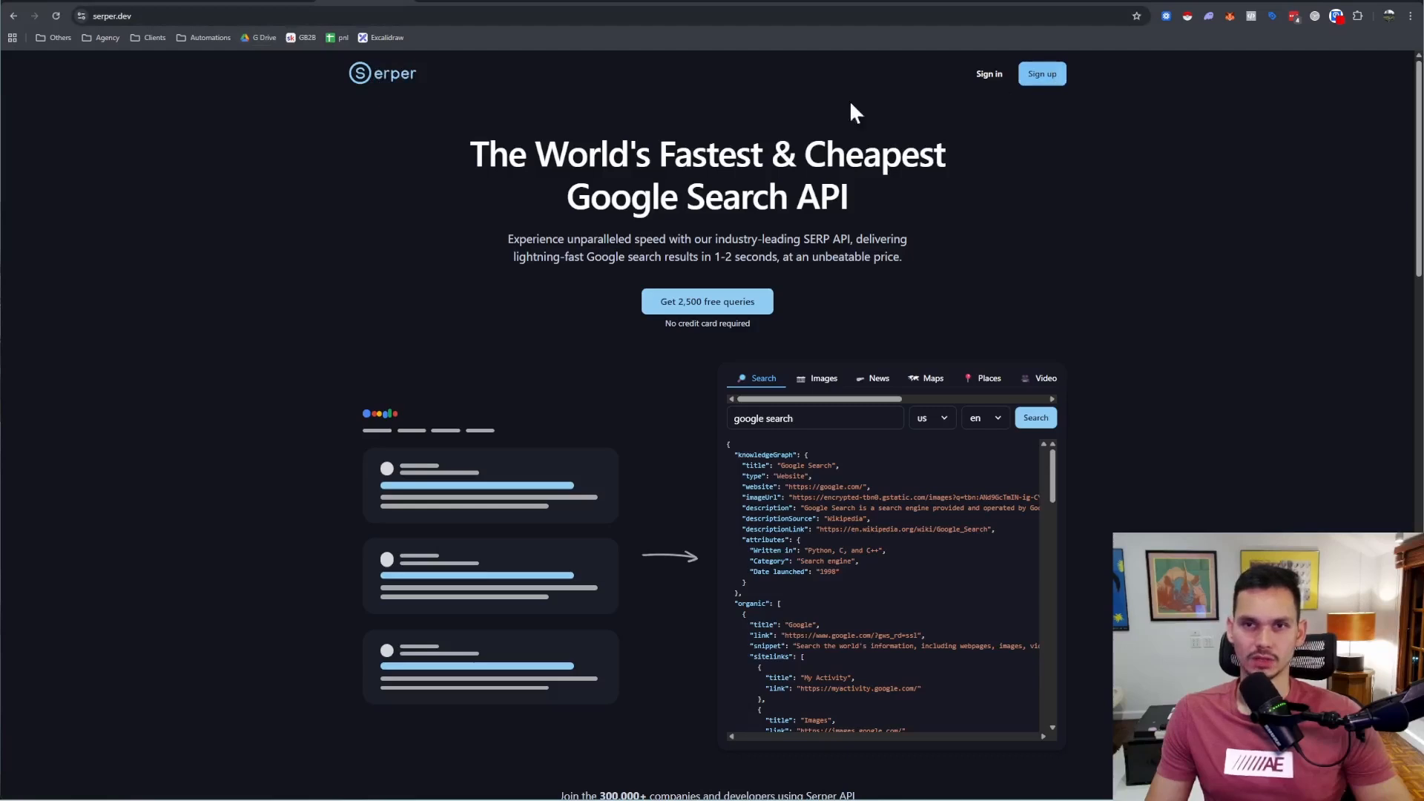
pyautogui.click(447, 6)
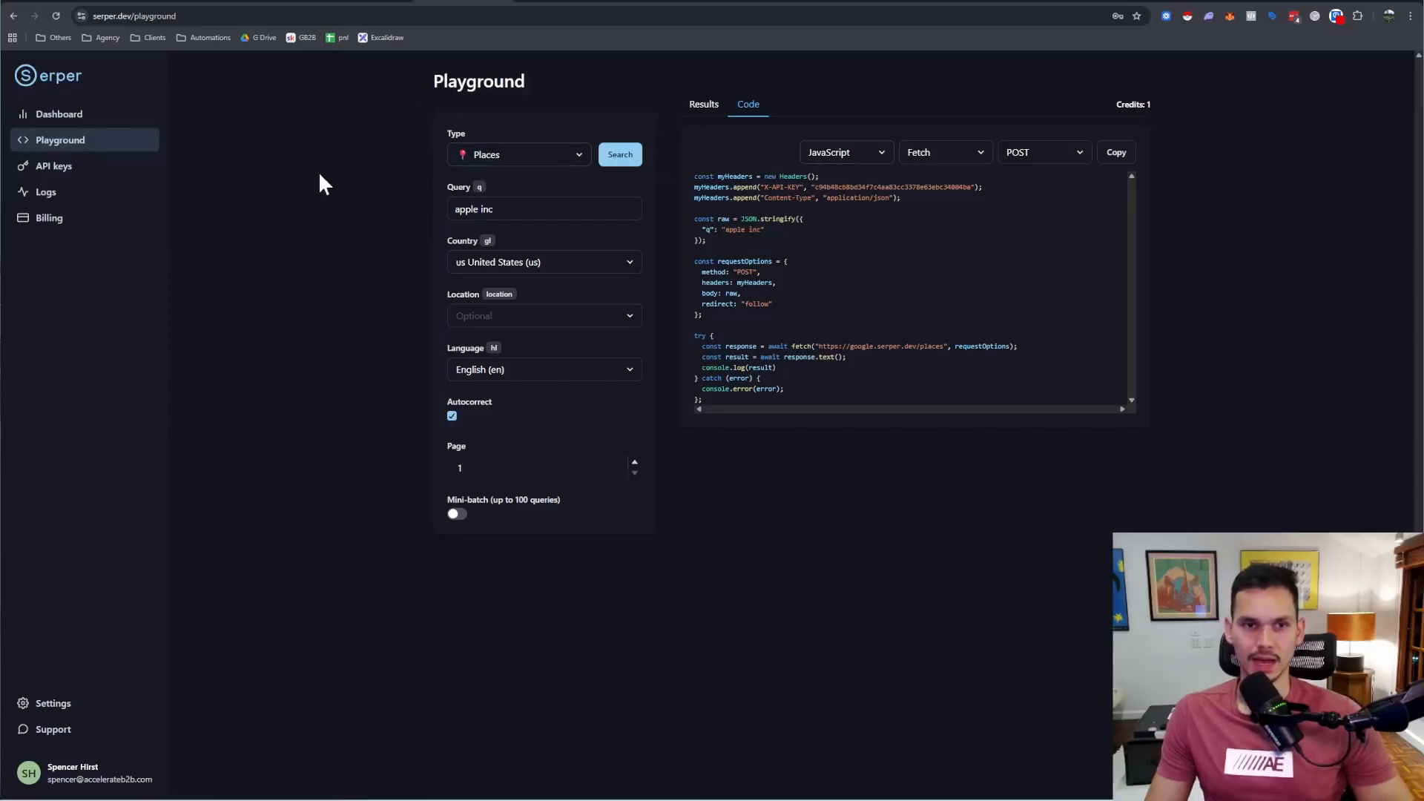
# Step: Review the entire script in the "Google Maps Scraper - App Script" document, then return to its CONFIG block
pyautogui.click(169, 6)
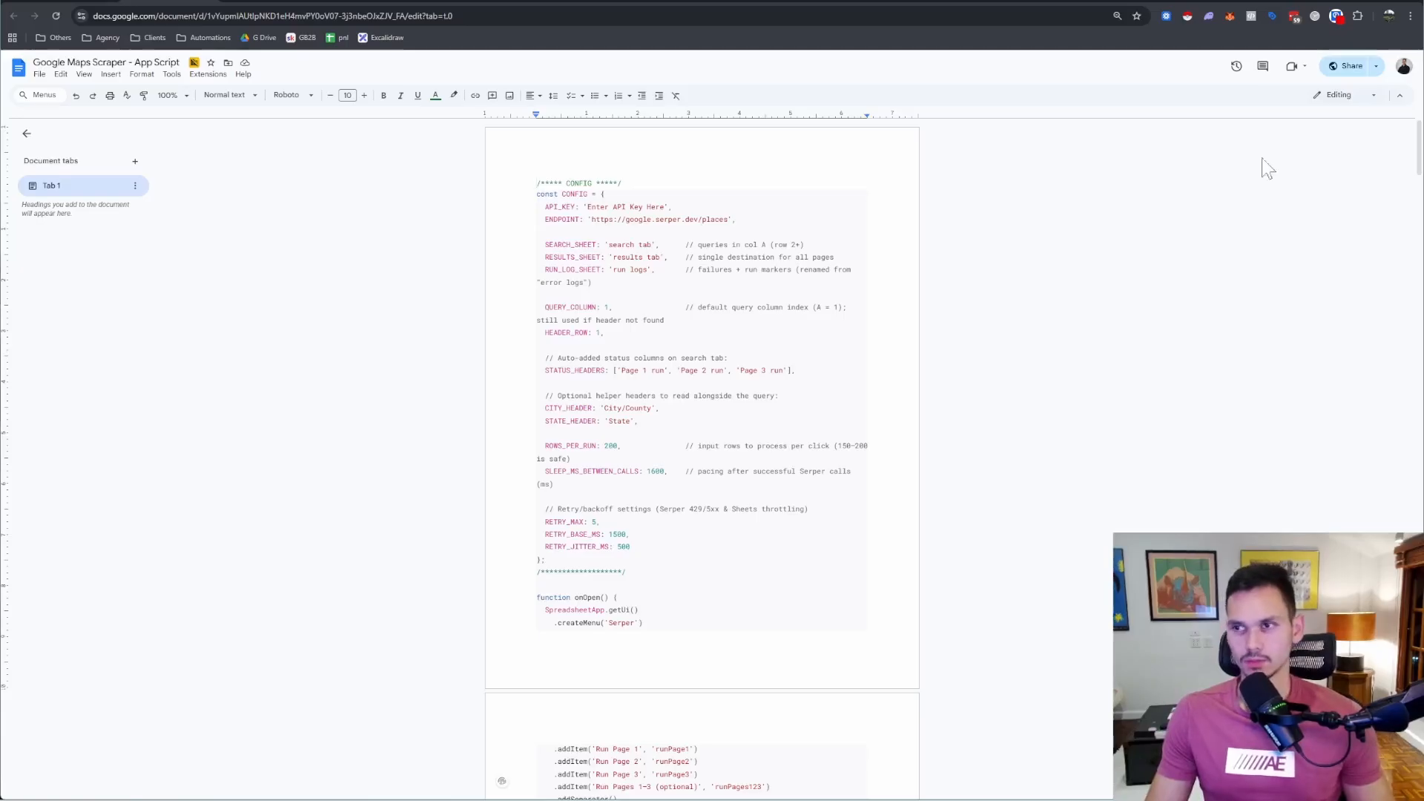
pyautogui.scroll(-15, 1385, 259)
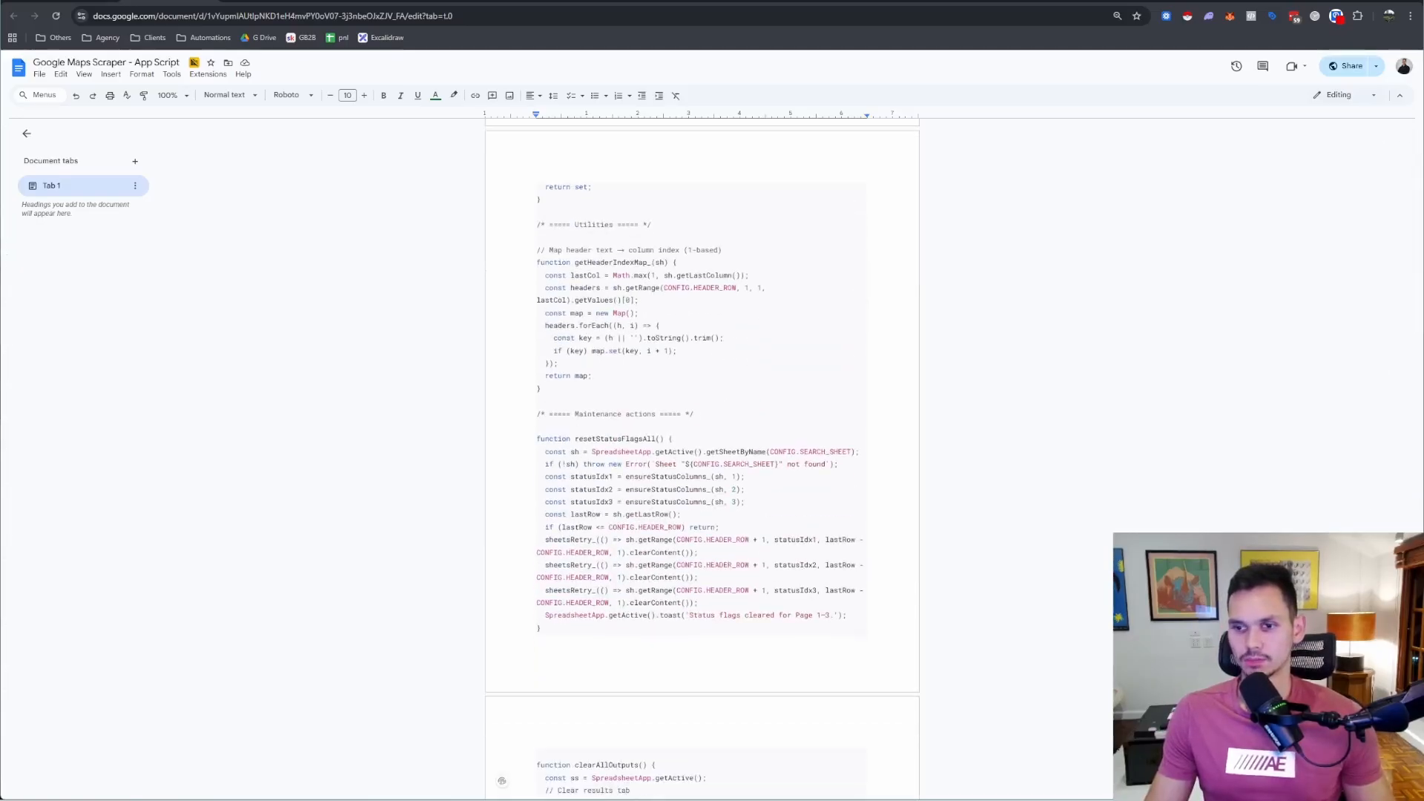
pyautogui.scroll(-6, 702, 445)
pyautogui.hotkey('ctrl', 'a')
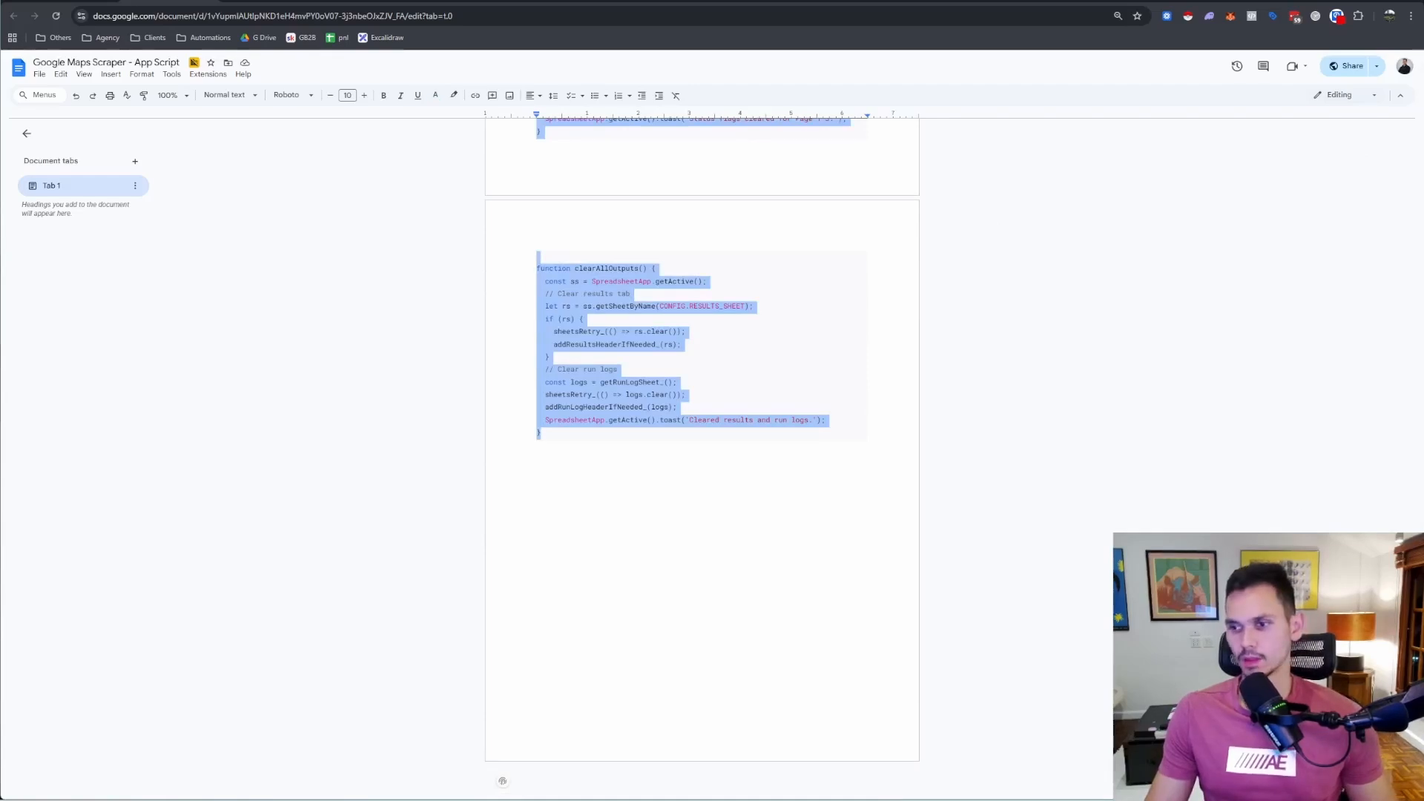
pyautogui.moveTo(1420, 768); pyautogui.dragTo(1416, 137)
pyautogui.click(656, 220)
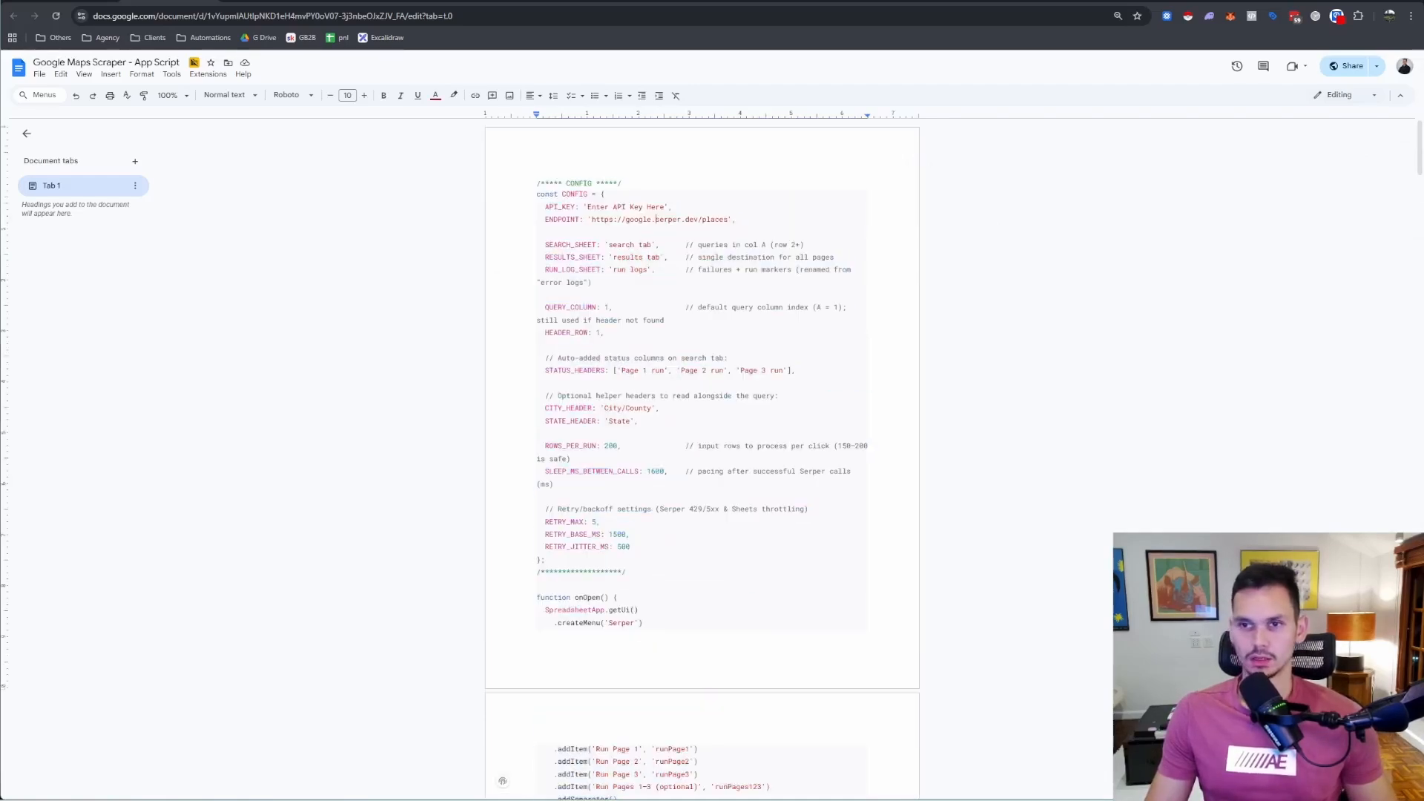
# Step: Highlight the API key placeholder in the script's CONFIG block
pyautogui.moveTo(664, 207); pyautogui.dragTo(587, 207)
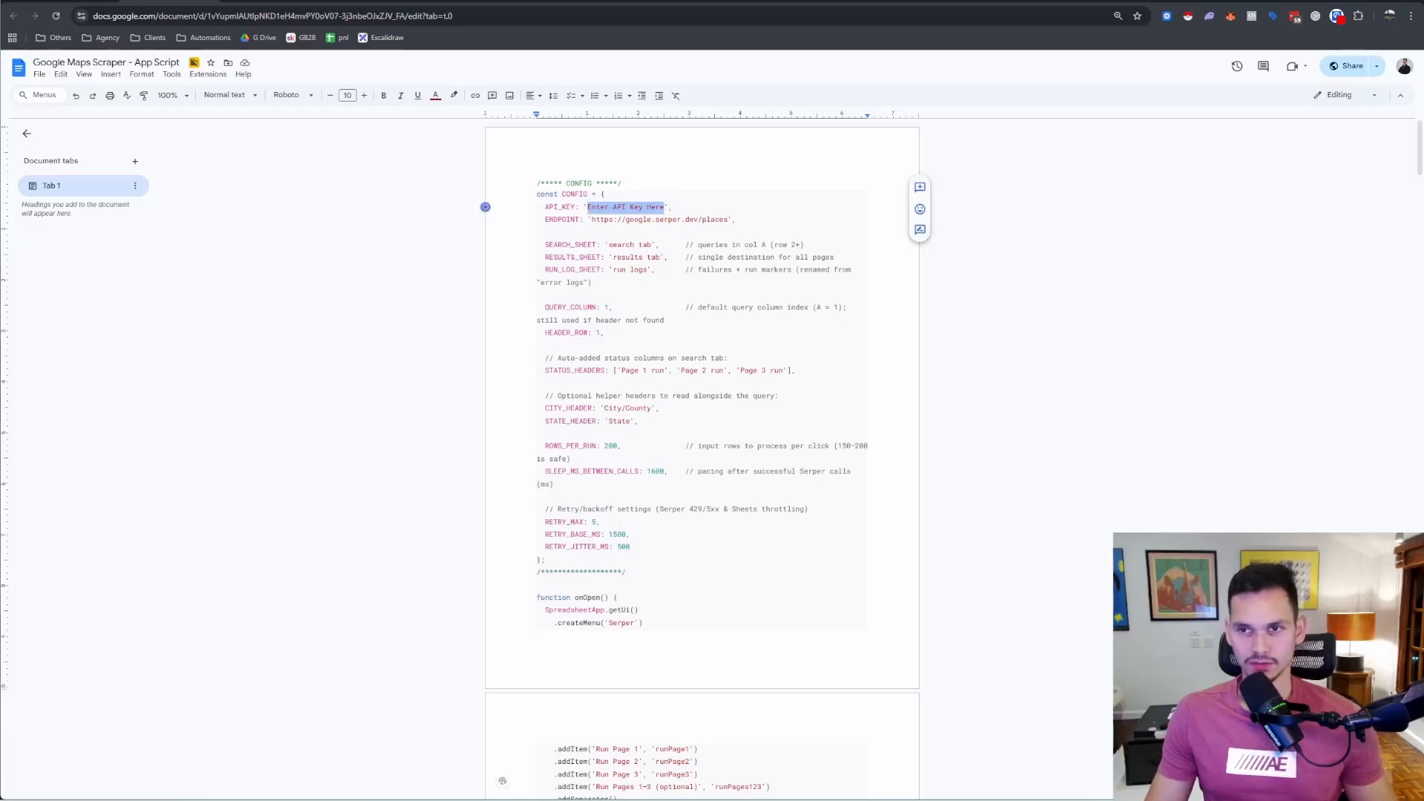
pyautogui.click(669, 207)
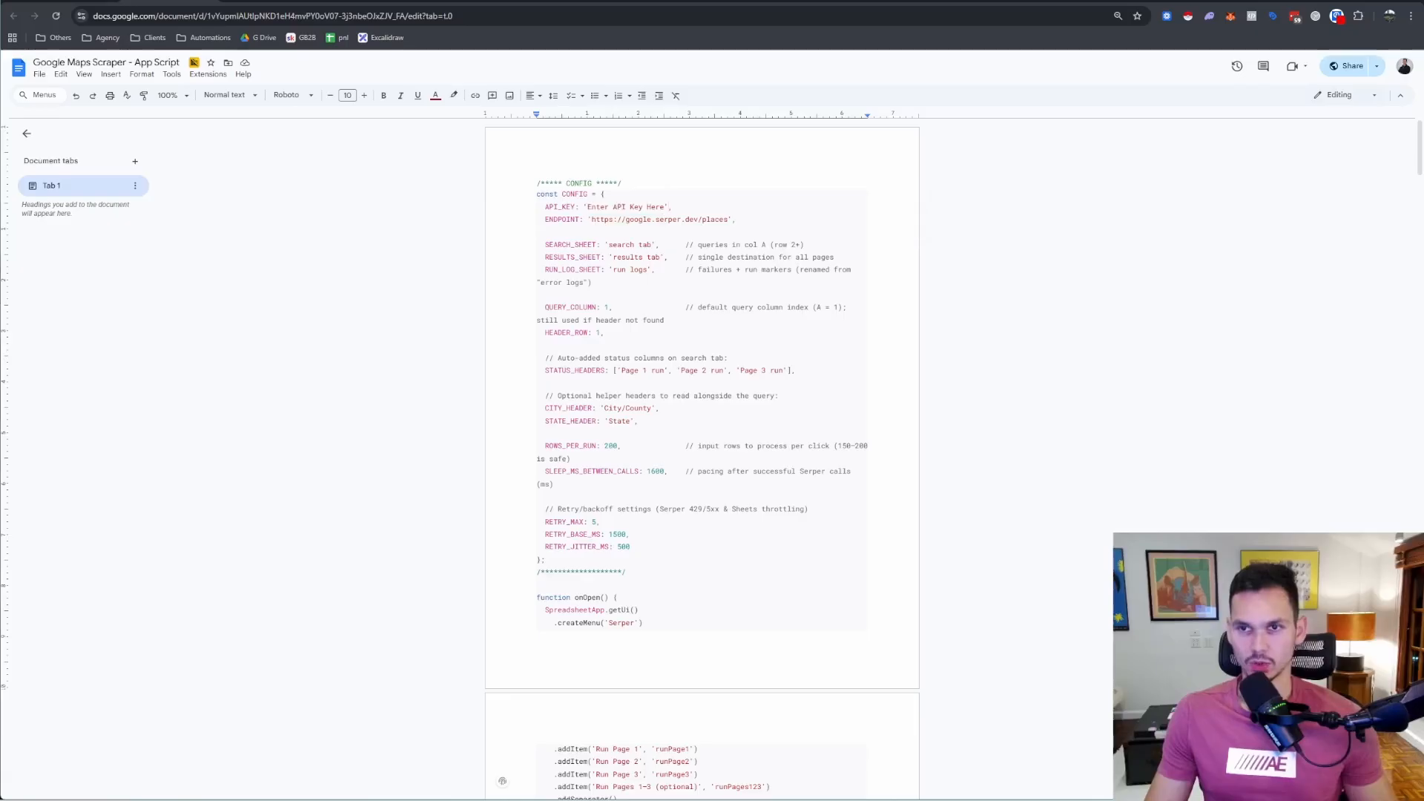
pyautogui.moveTo(656, 207); pyautogui.dragTo(596, 208)
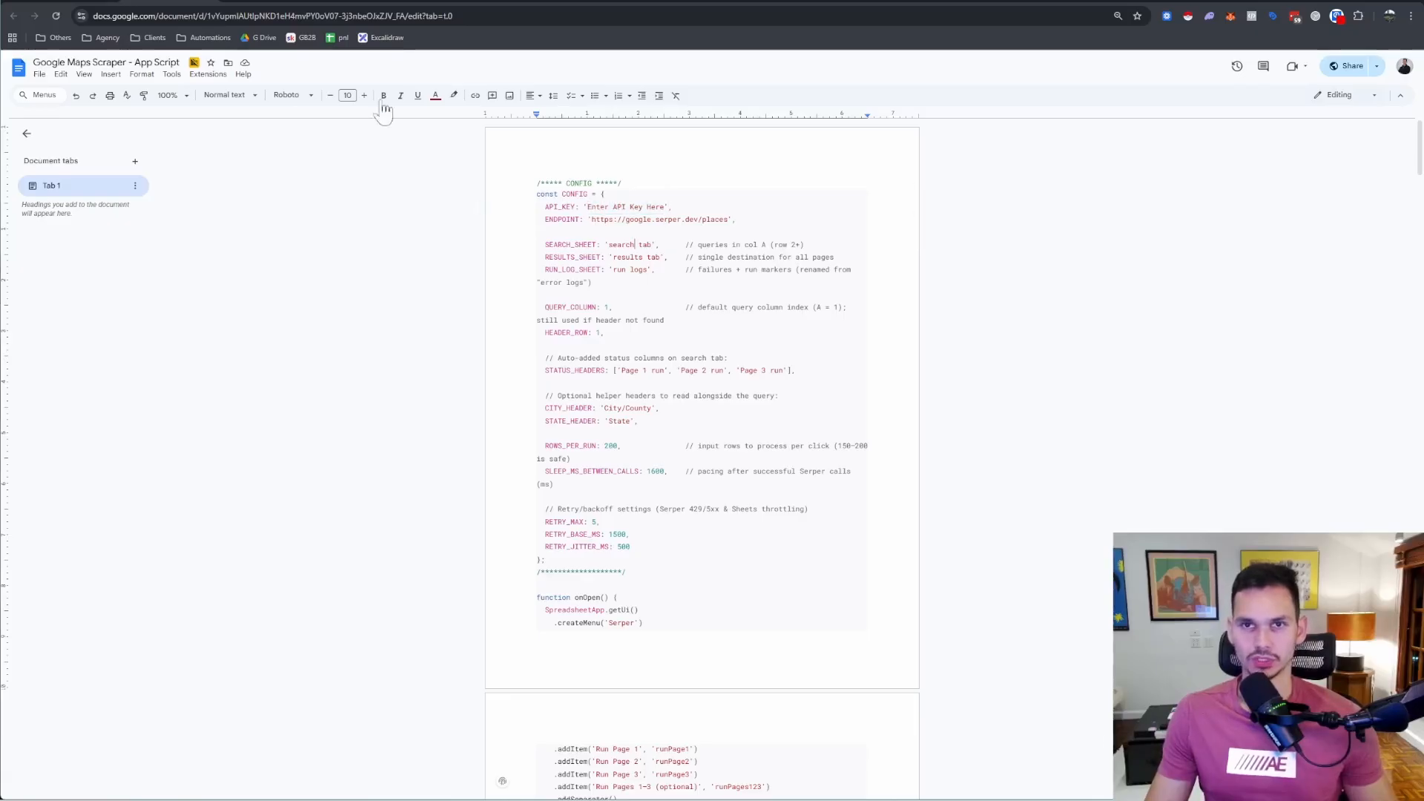
# Step: Examine the Location column of the "locations & query" sheet in the Google Sheets Example spreadsheet
pyautogui.click(274, 6)
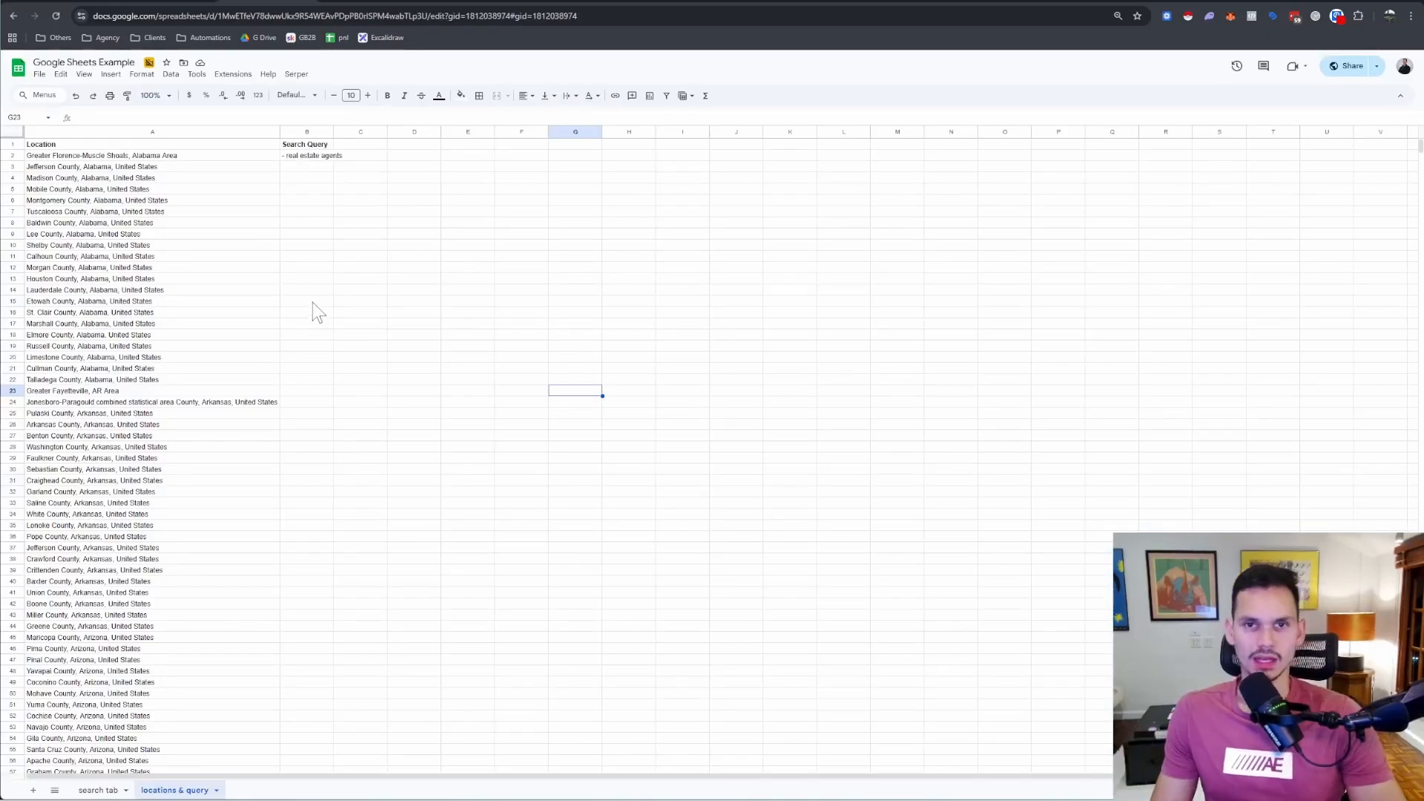
pyautogui.click(145, 131)
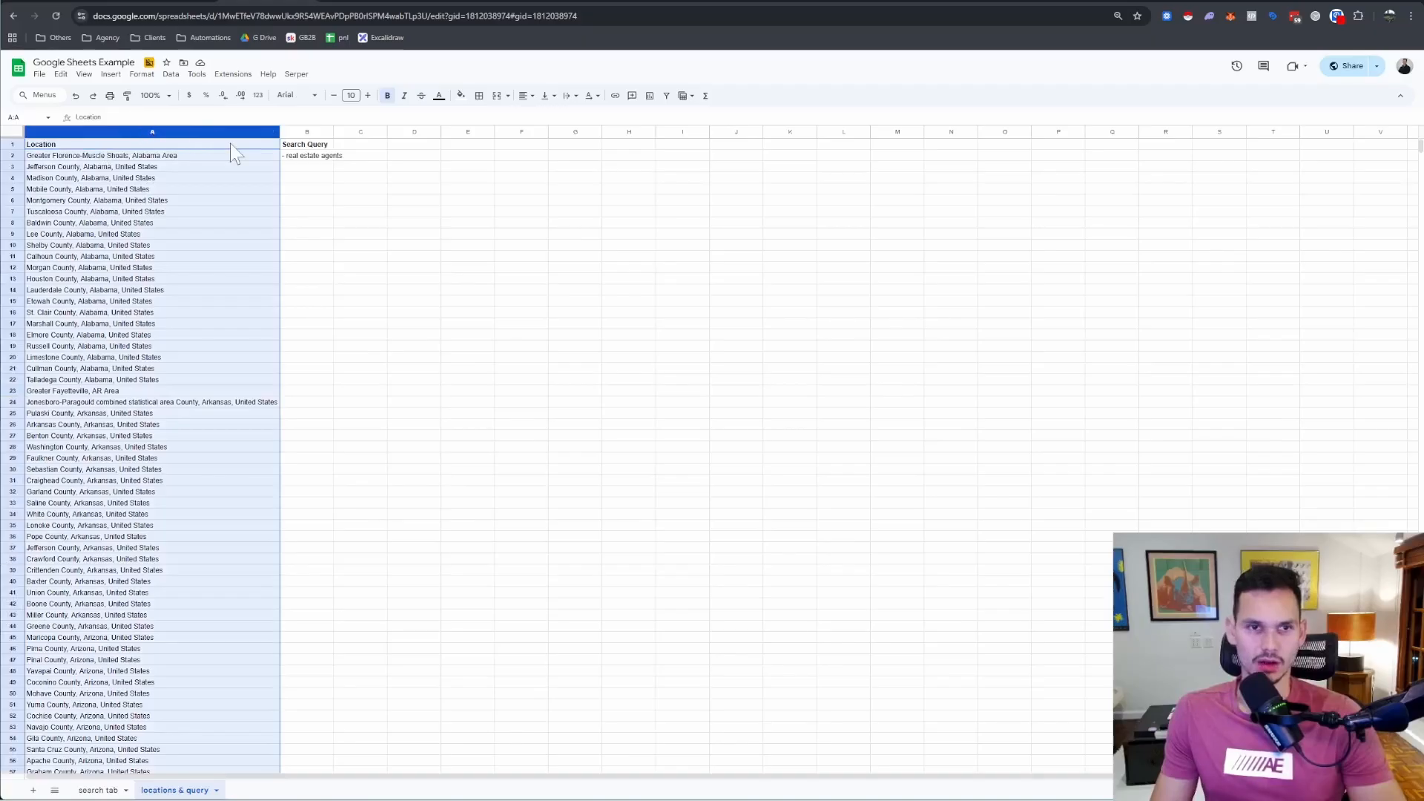
pyautogui.click(159, 159)
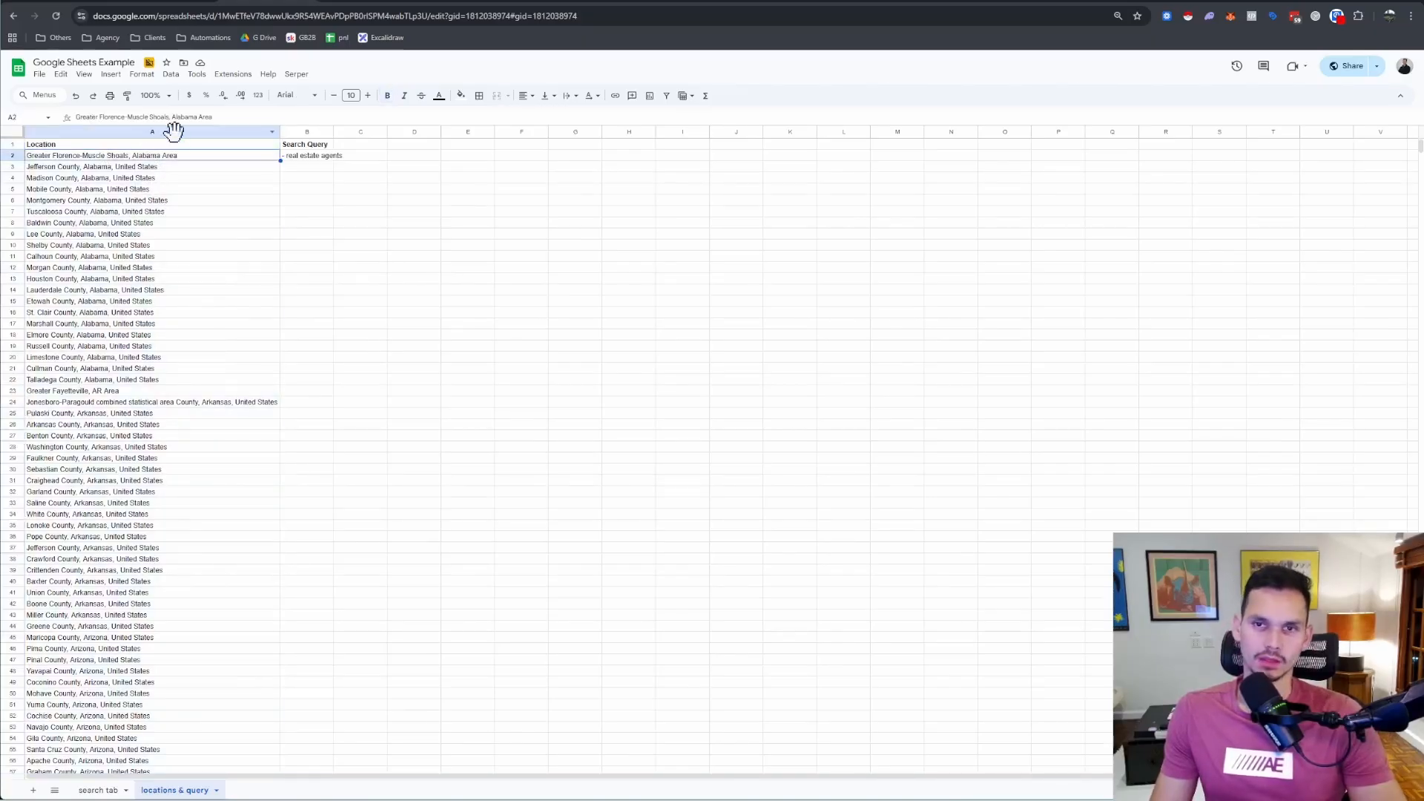
pyautogui.click(174, 131)
pyautogui.scroll(-15, 185, 263)
pyautogui.scroll(-5, 185, 263)
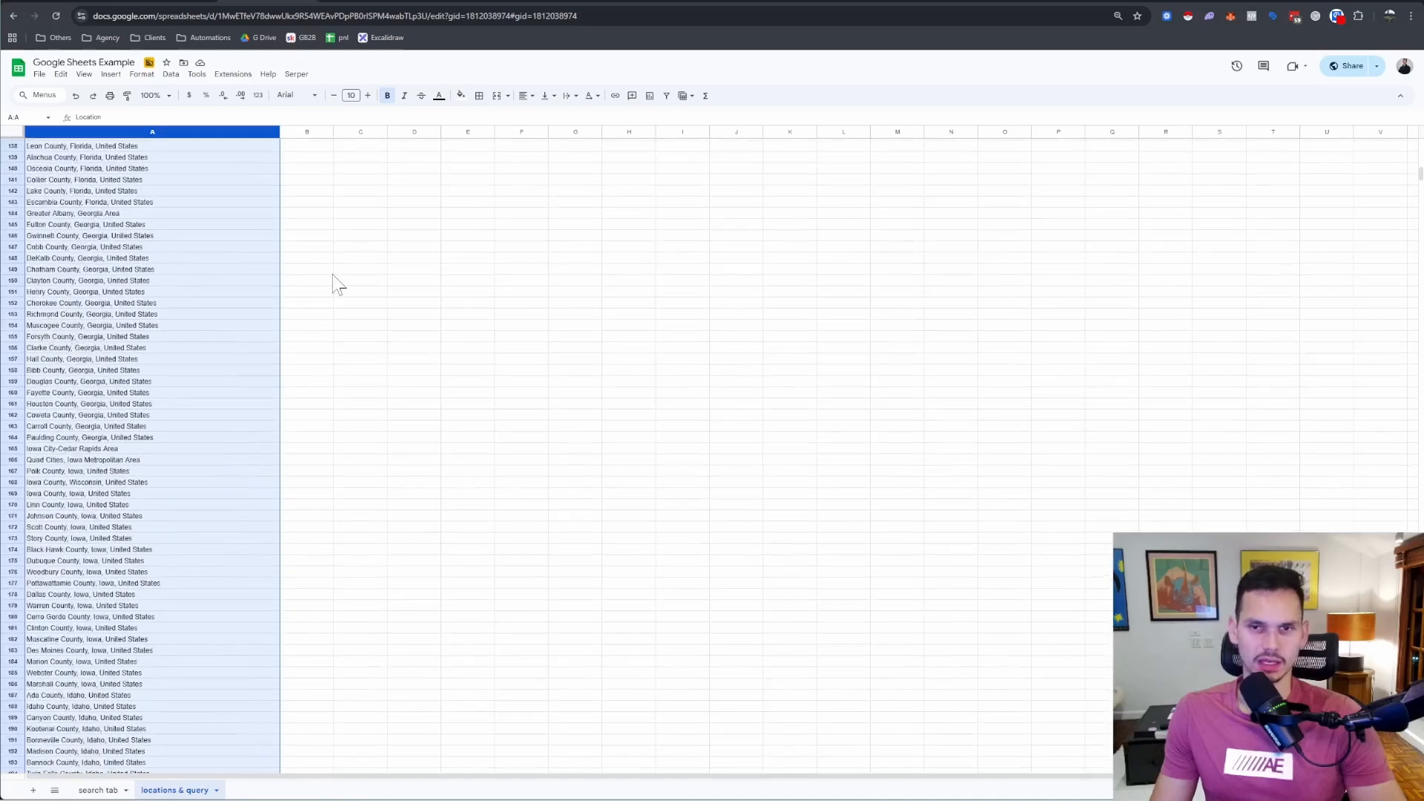
pyautogui.scroll(20, 312, 289)
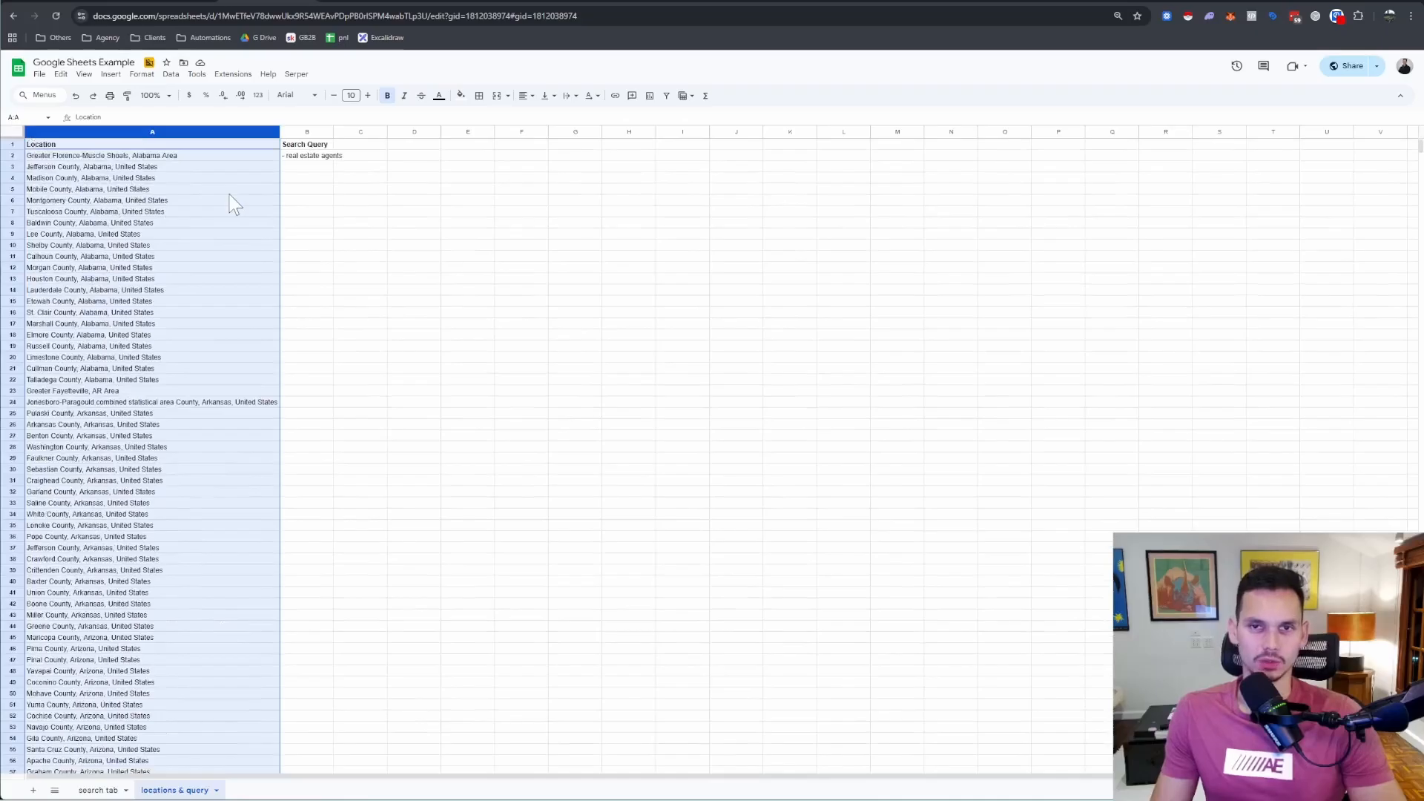
pyautogui.click(206, 166)
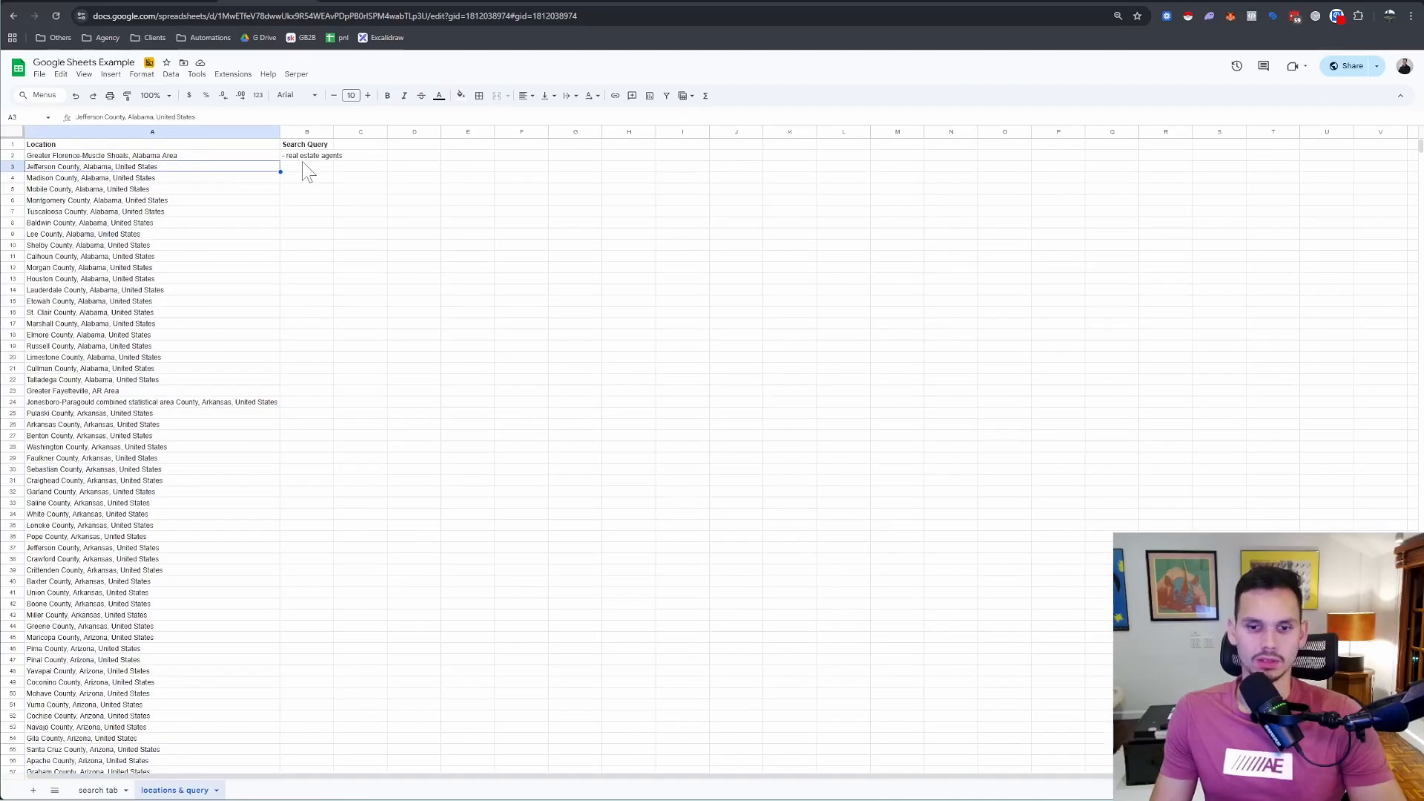
# Step: Compare the location and search query cells with the formula in A2 of the search tab that combines them
pyautogui.click(311, 158)
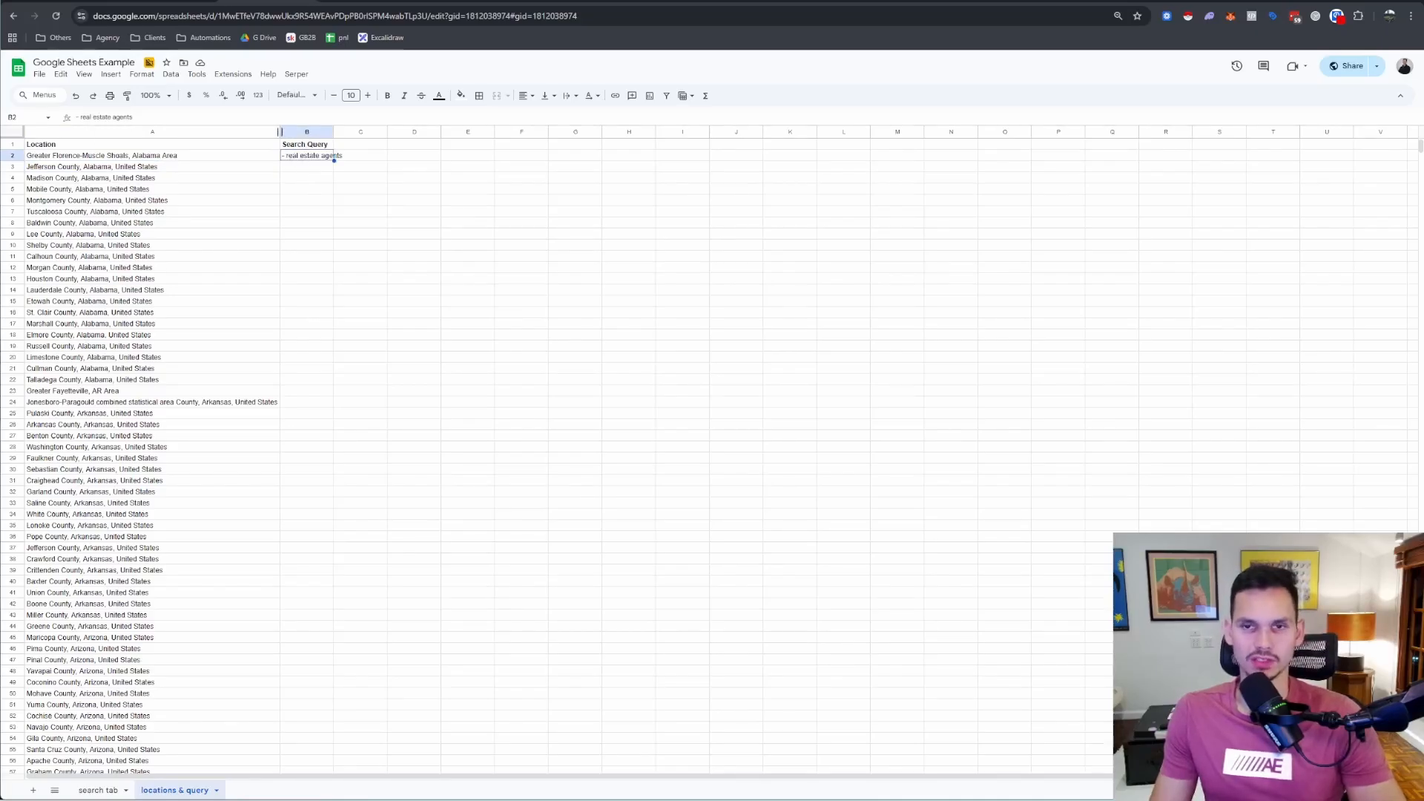
pyautogui.click(91, 791)
pyautogui.click(149, 160)
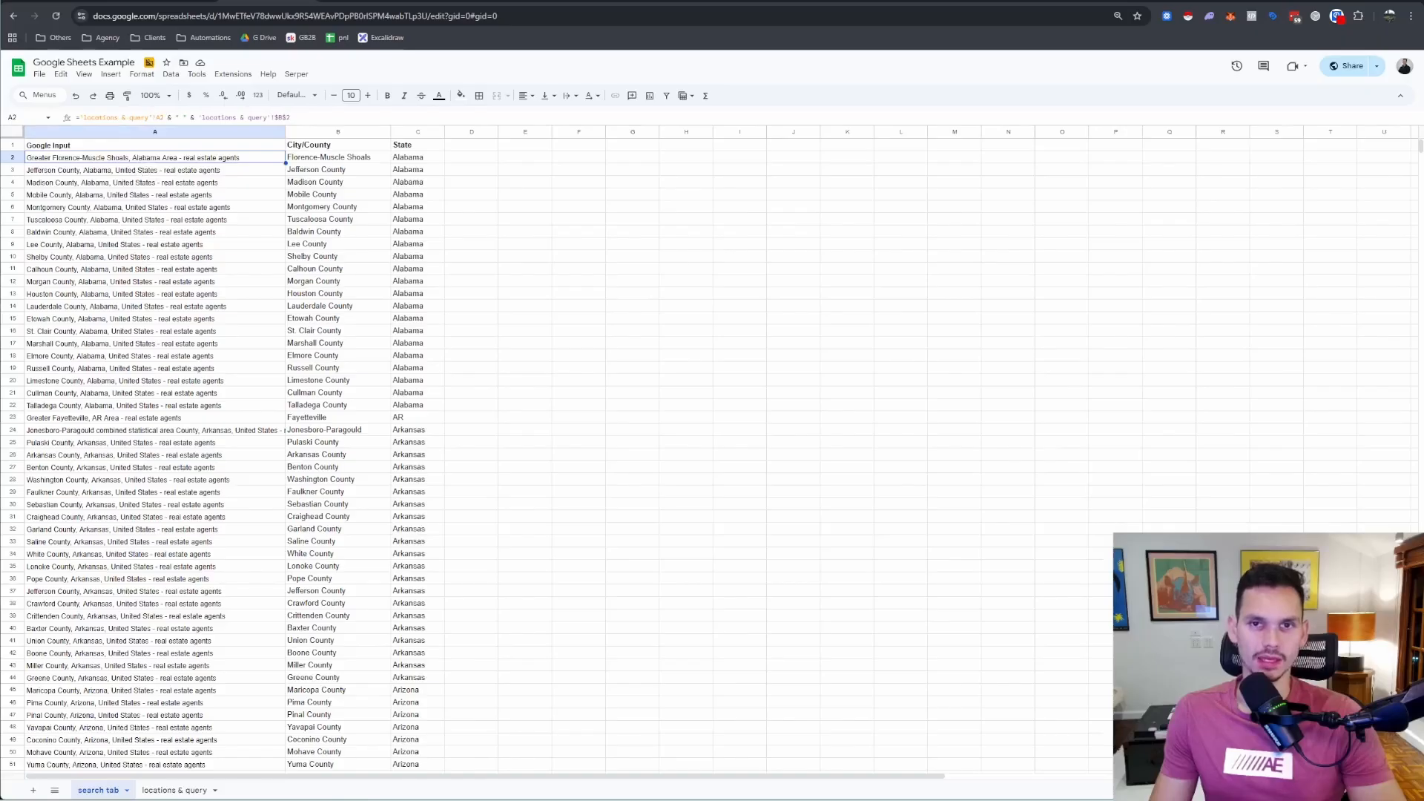
pyautogui.click(175, 791)
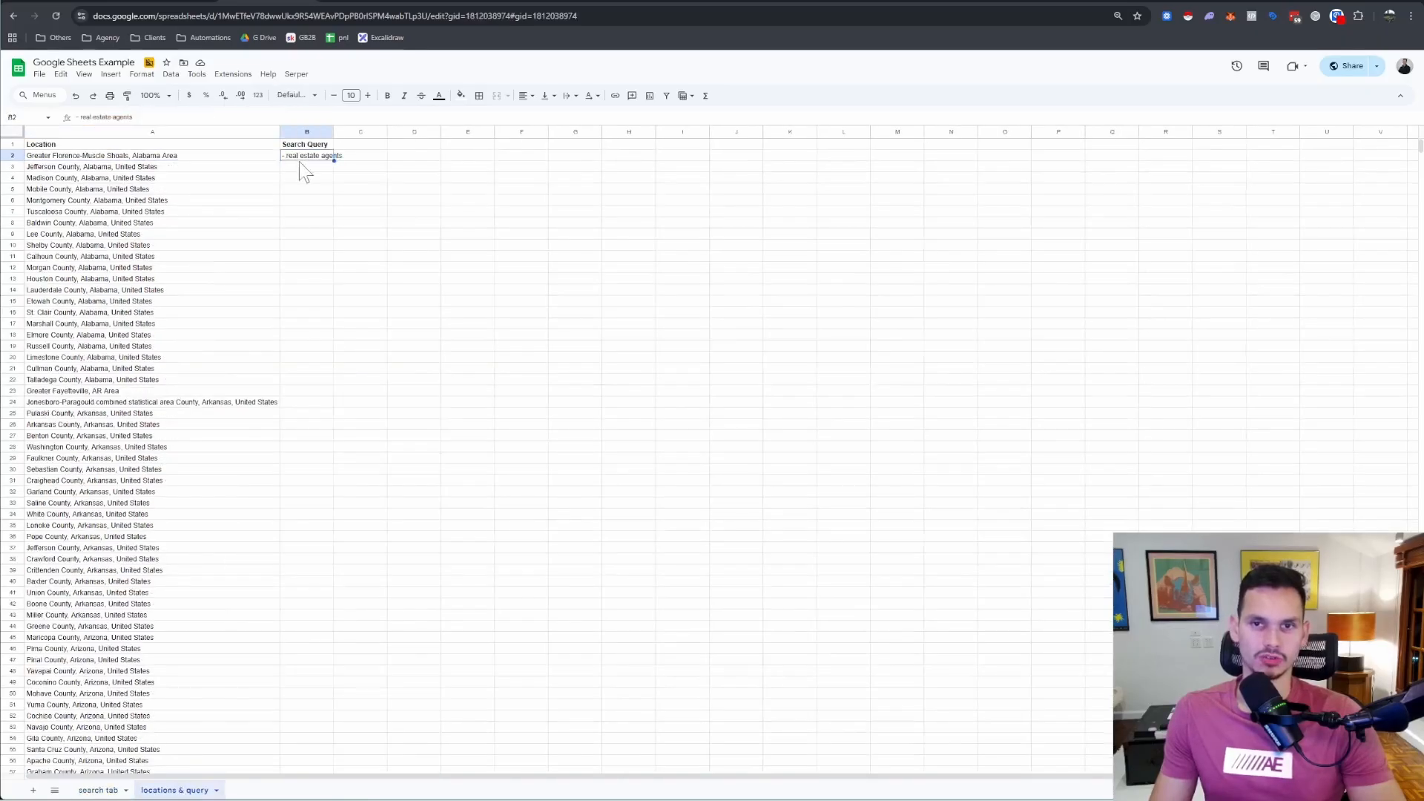
pyautogui.click(255, 159)
pyautogui.click(98, 790)
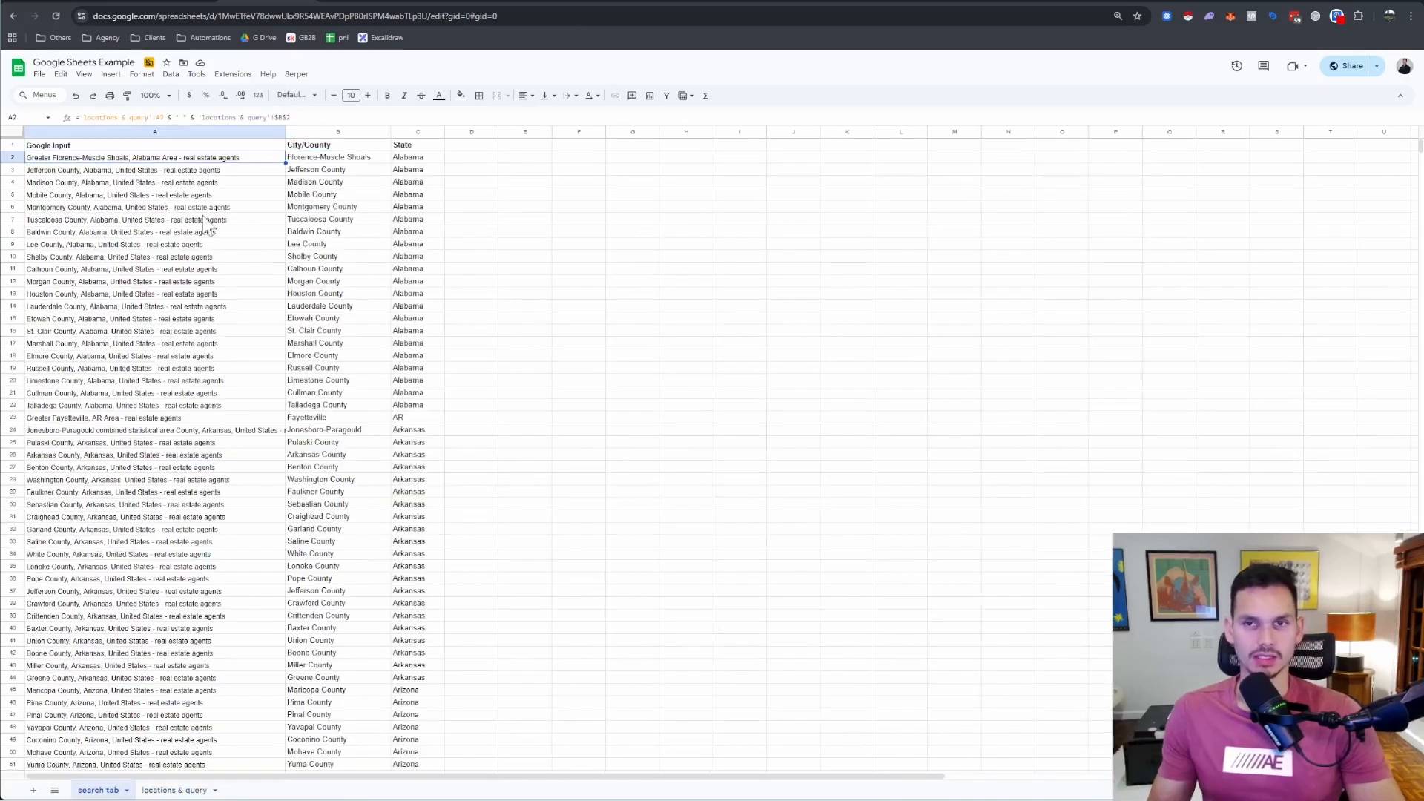
# Step: Open the spreadsheet's Apps Script project and accept the currently signed-in account
pyautogui.click(233, 74)
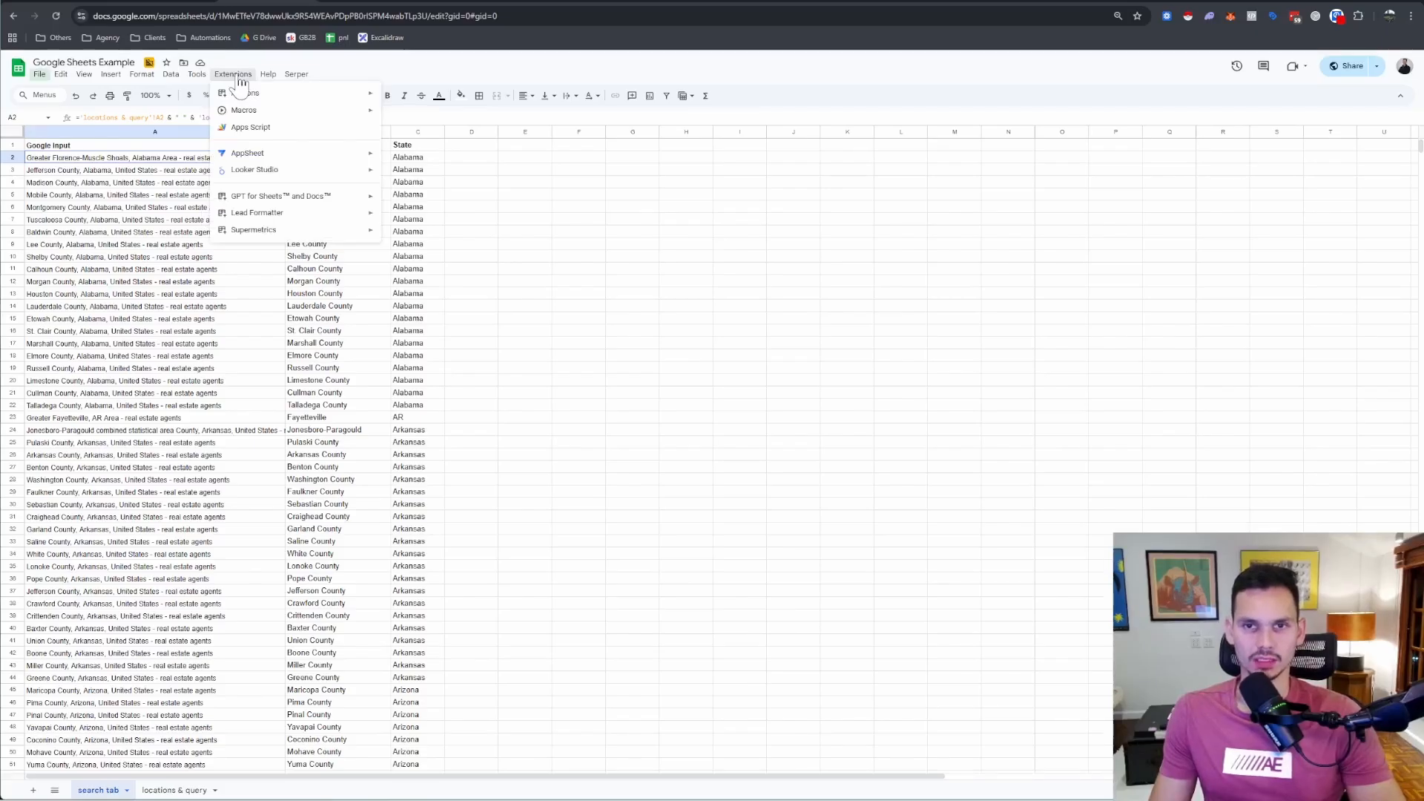
pyautogui.click(267, 129)
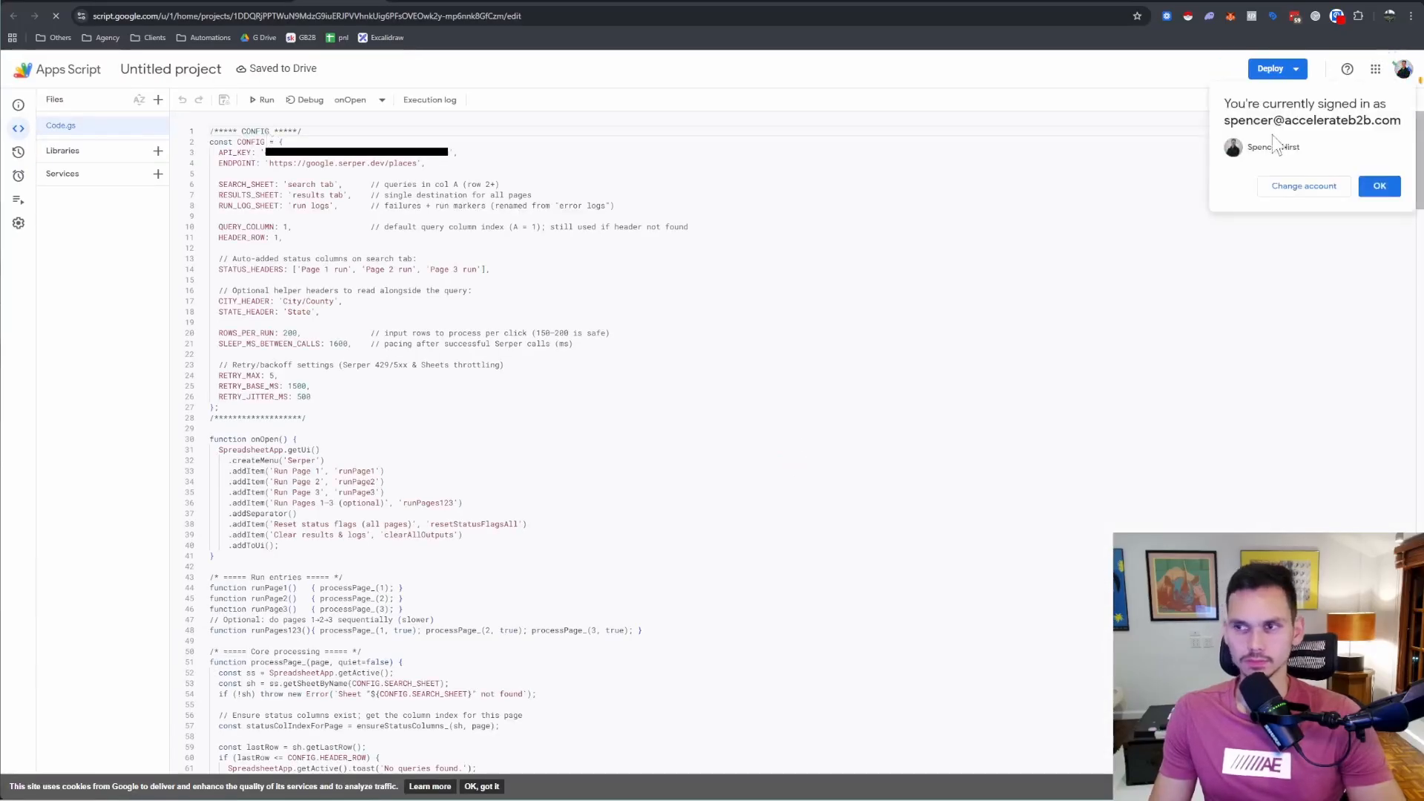
pyautogui.click(1379, 186)
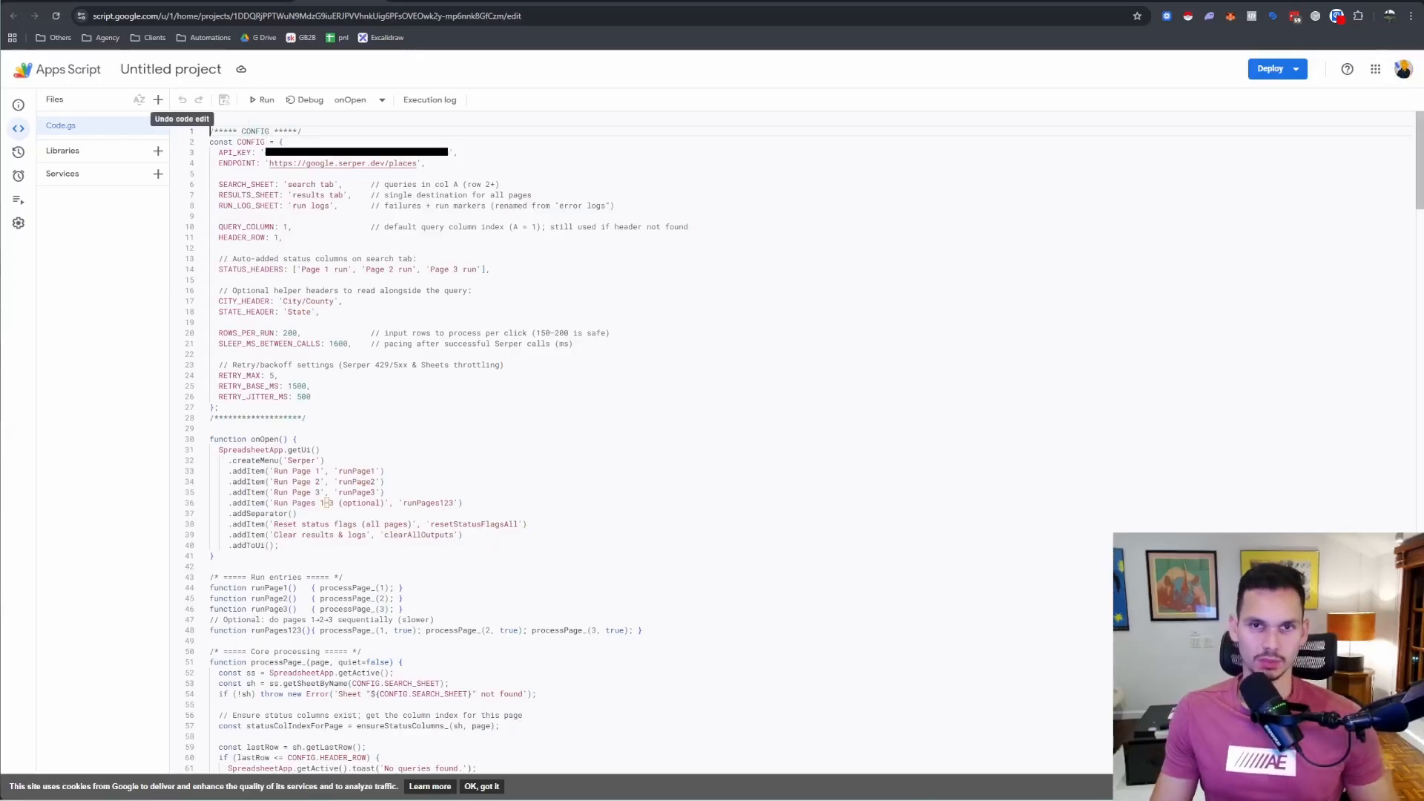
# Step: Check the code in Code.gs and run its onOpen function
pyautogui.hotkey('ctrl', 'a')
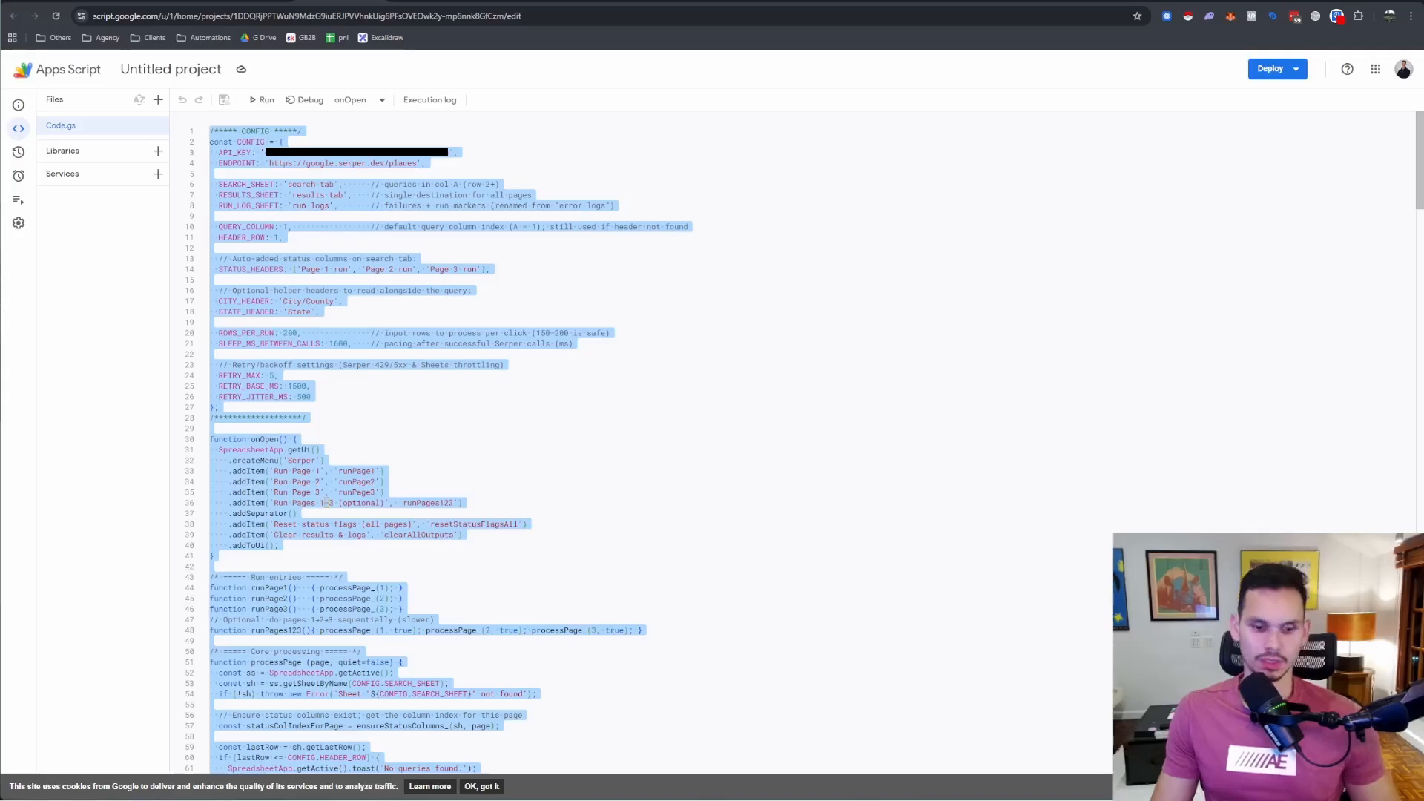
pyautogui.click(379, 206)
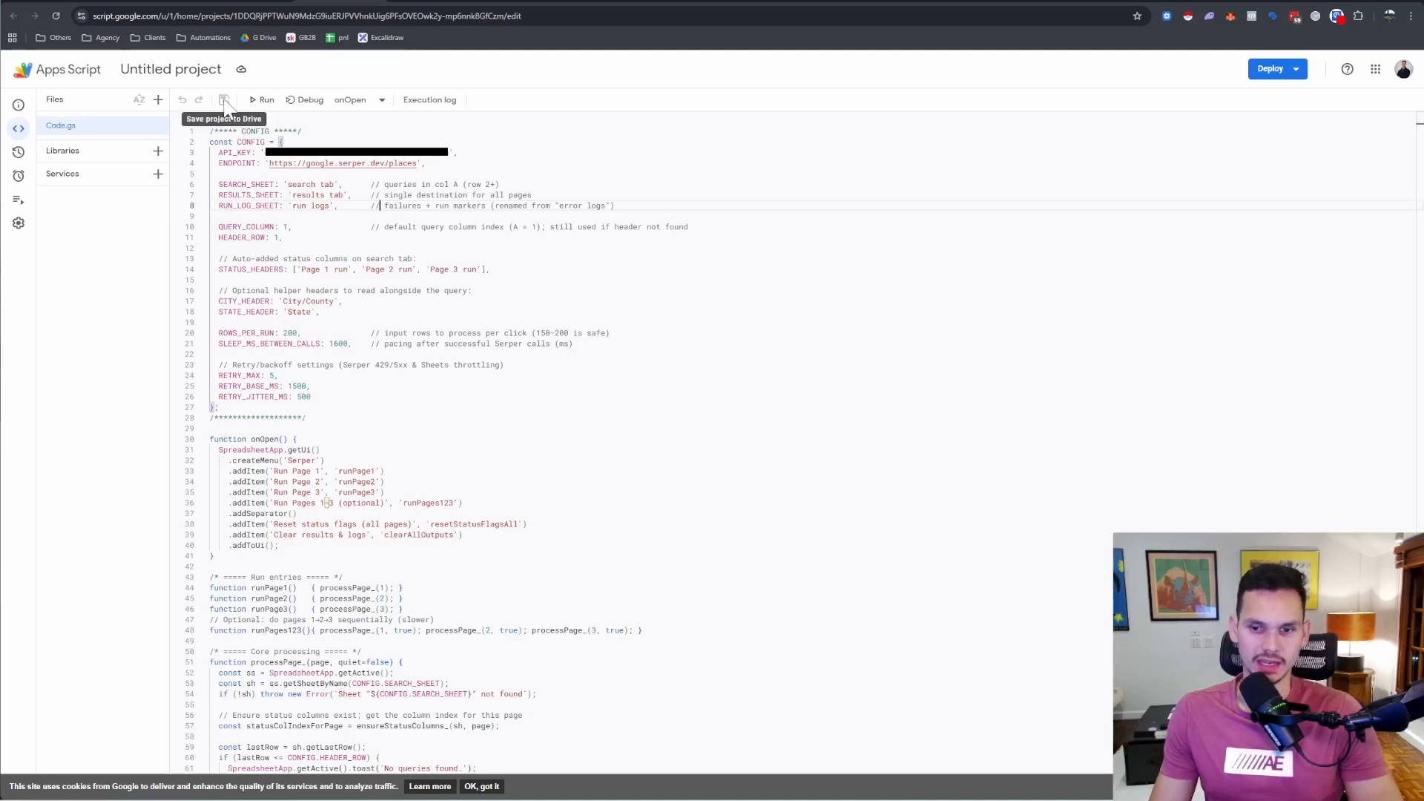
pyautogui.click(265, 104)
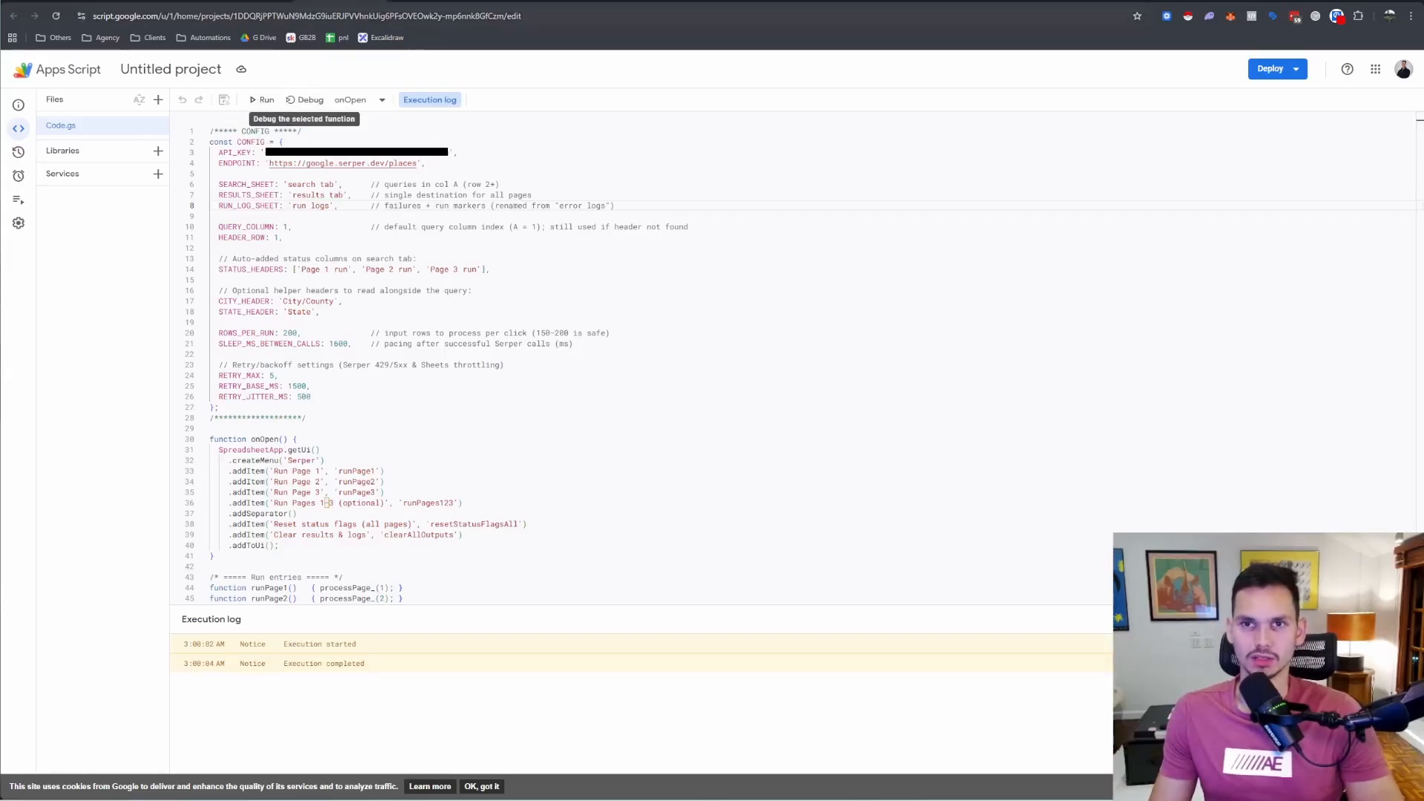
# Step: Reload the Google Sheets Example spreadsheet and check the search query in "locations & query" before returning to the search tab
pyautogui.click(333, 4)
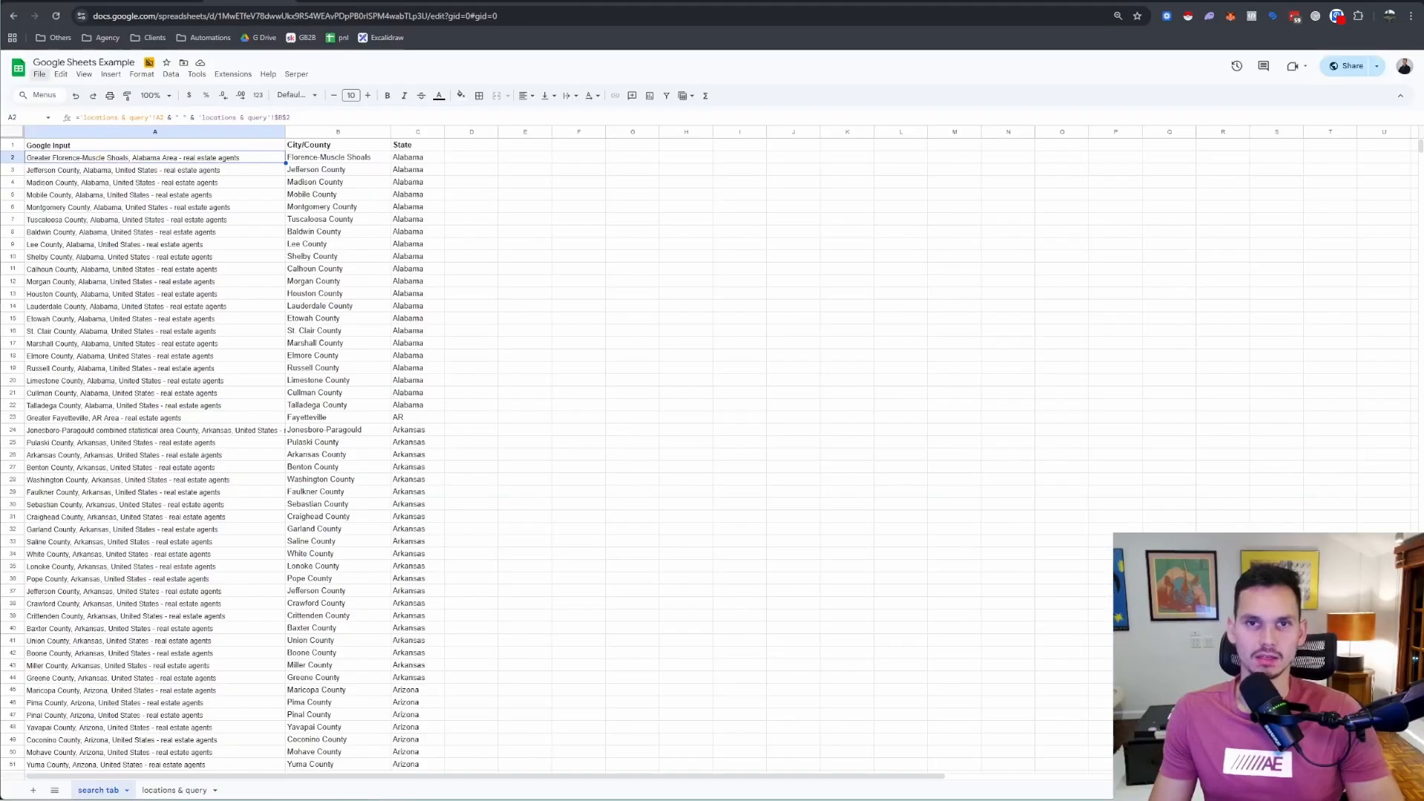
pyautogui.click(55, 14)
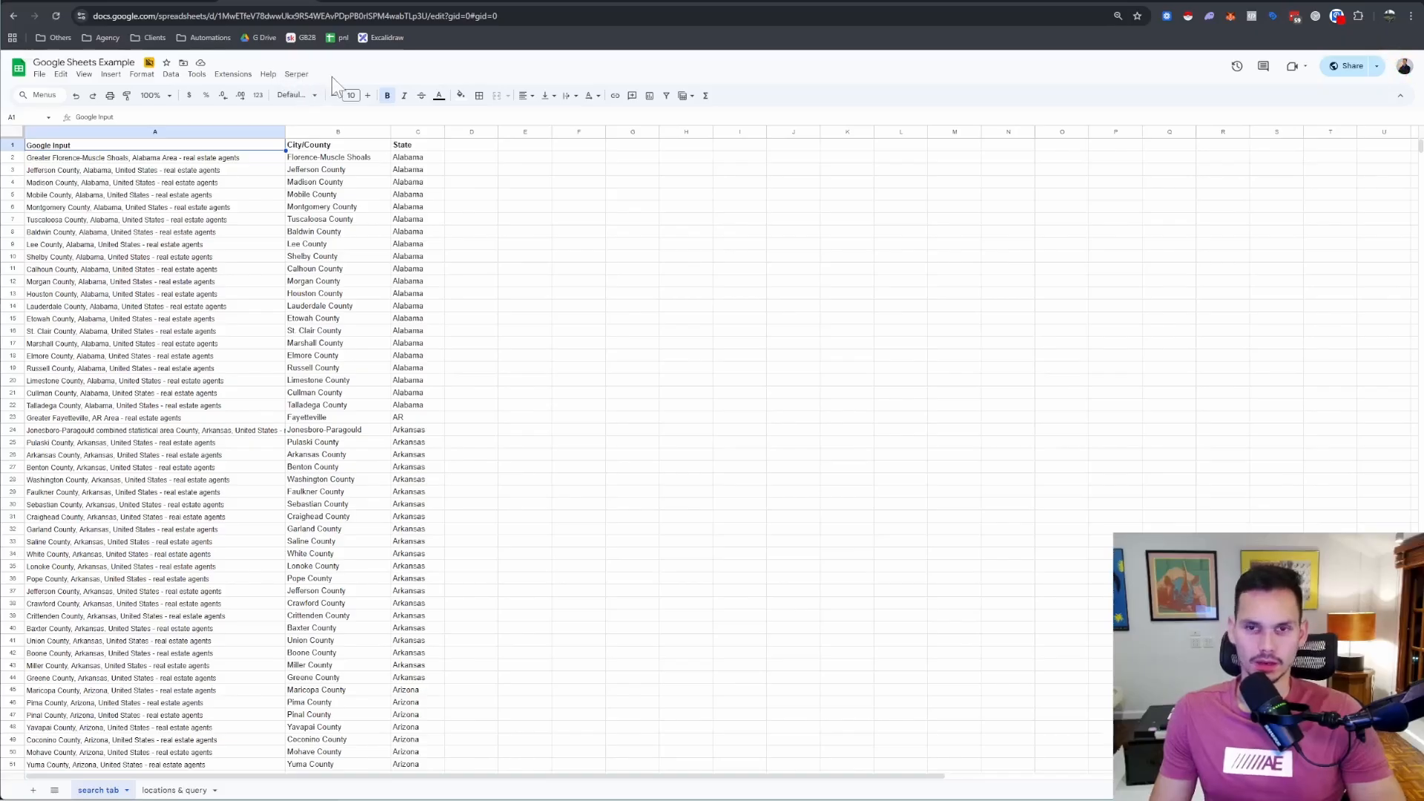
pyautogui.click(323, 157)
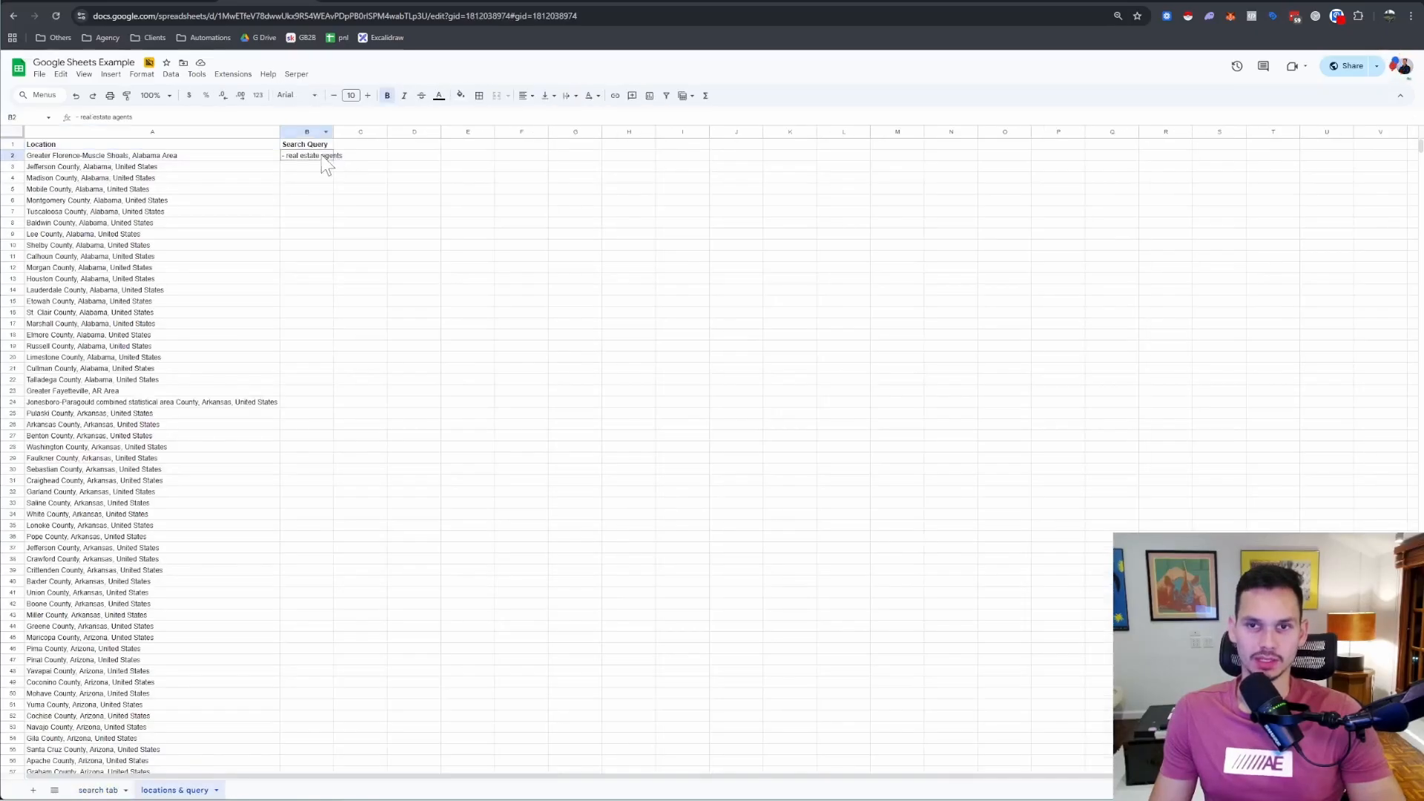
pyautogui.click(90, 791)
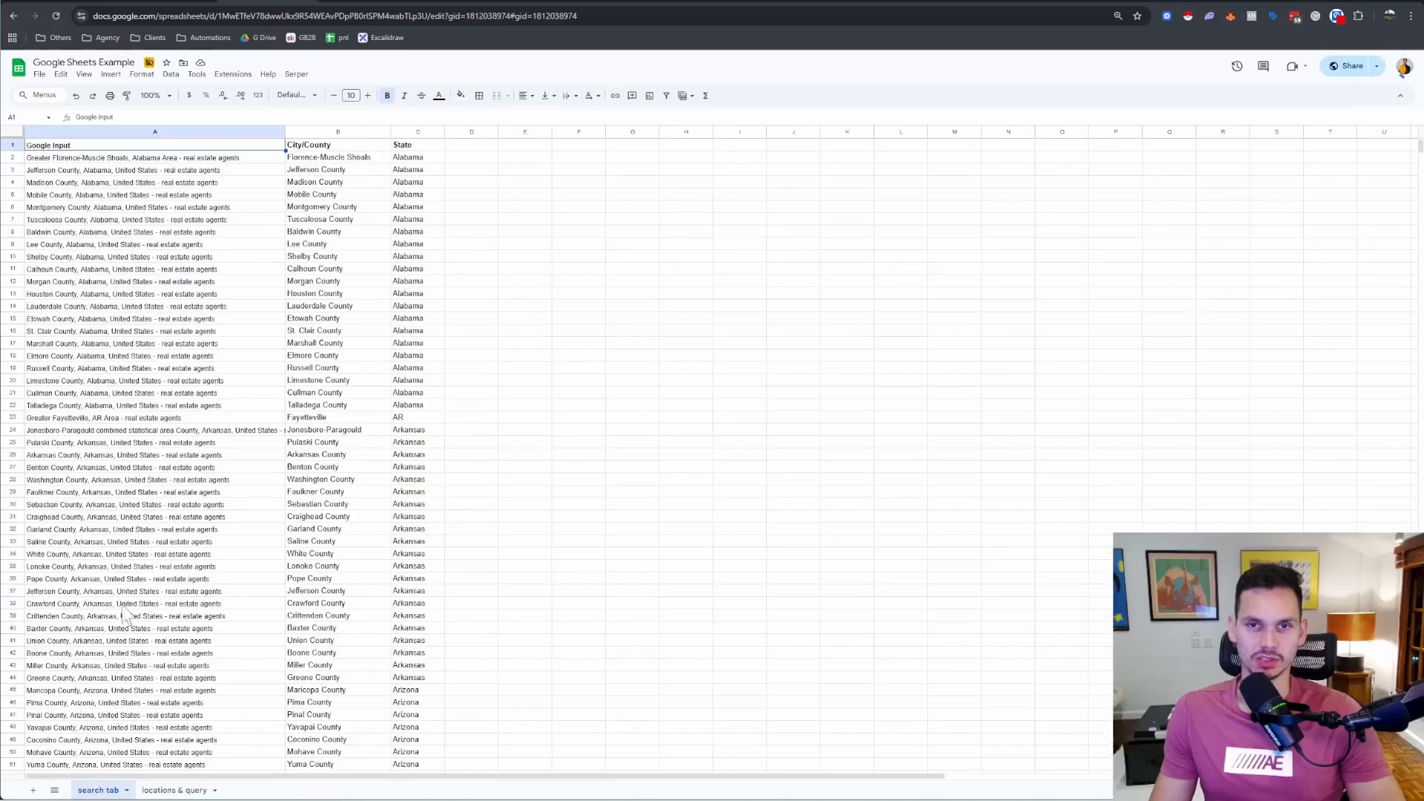
# Step: Review the custom Serper commands and run pages 1–3 of the scraper for the queries on the search tab
pyautogui.click(296, 77)
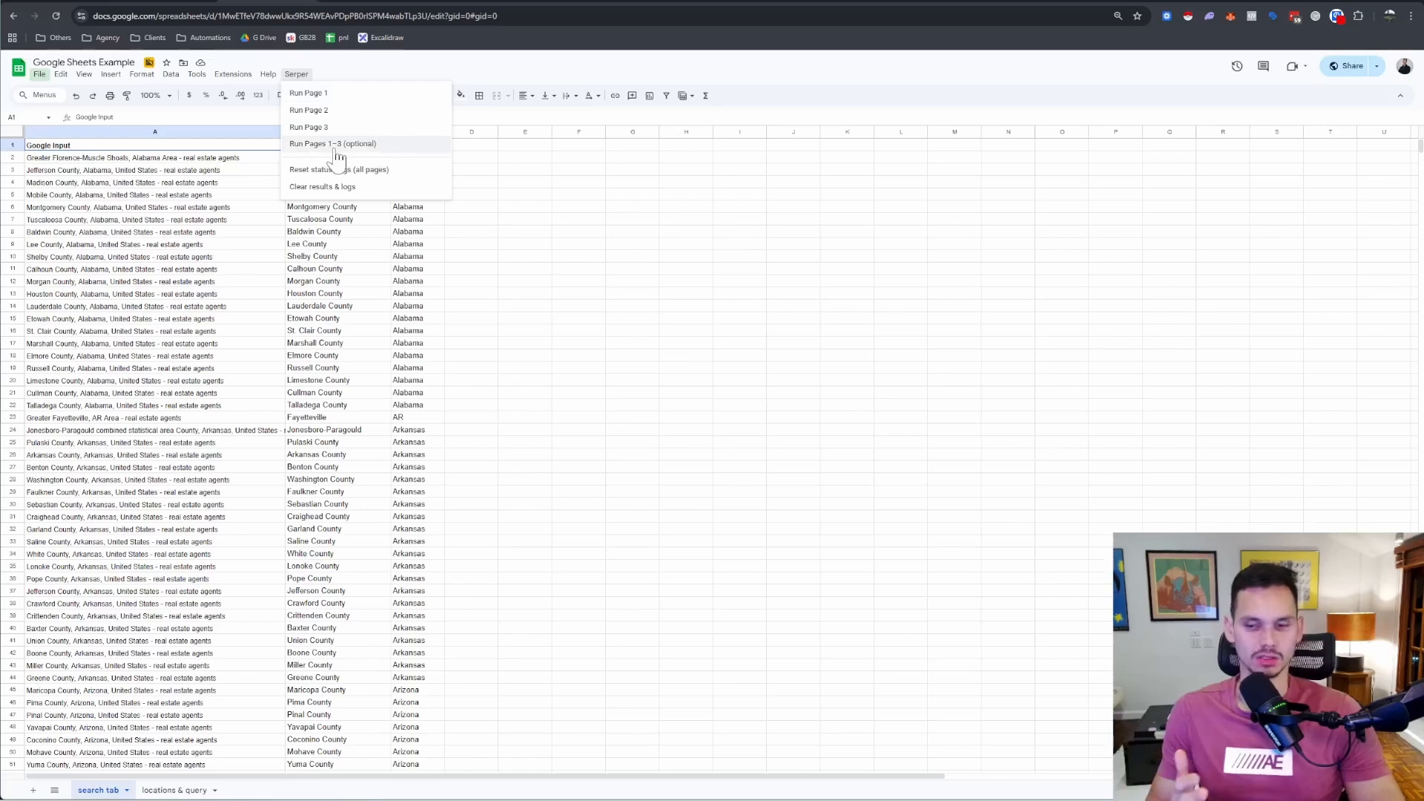
pyautogui.click(227, 164)
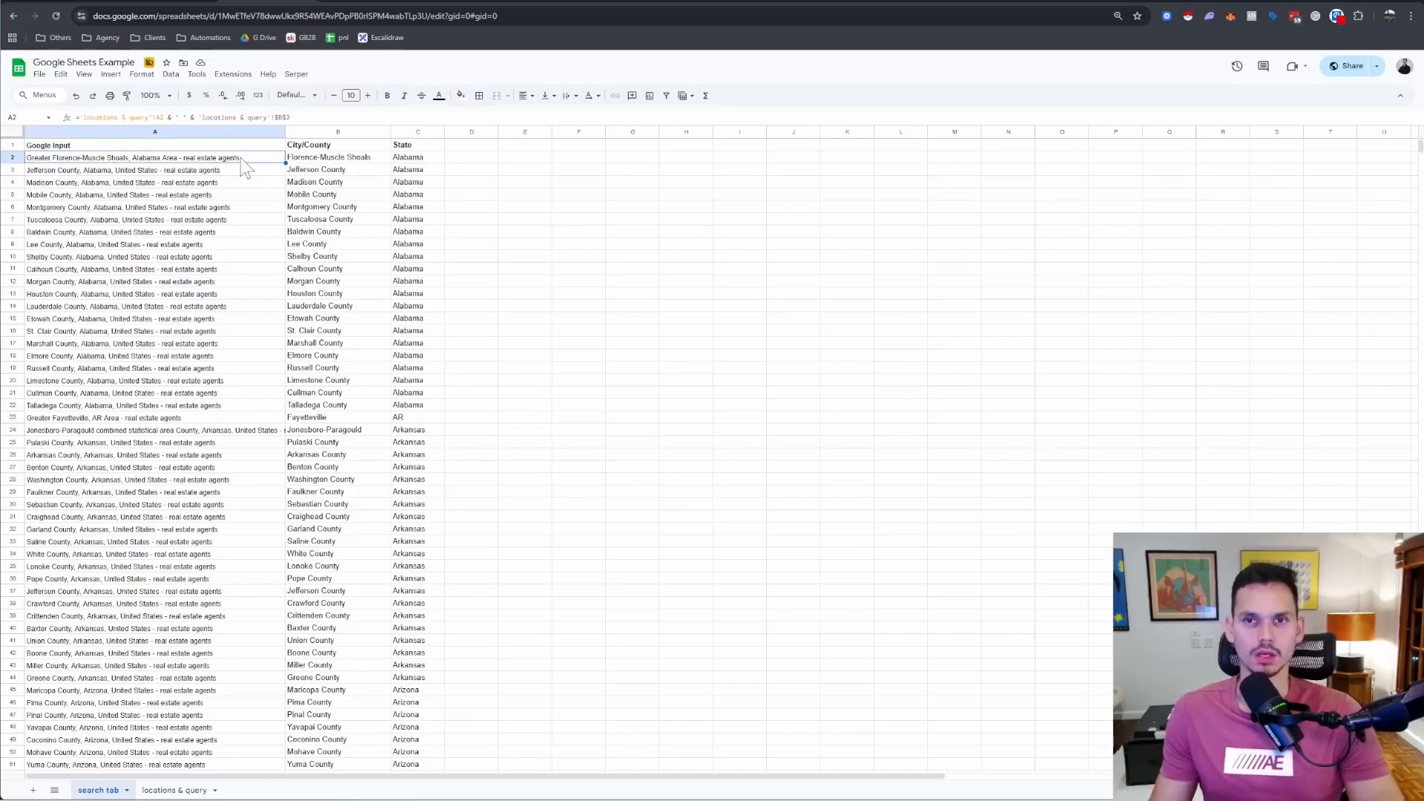
pyautogui.click(298, 75)
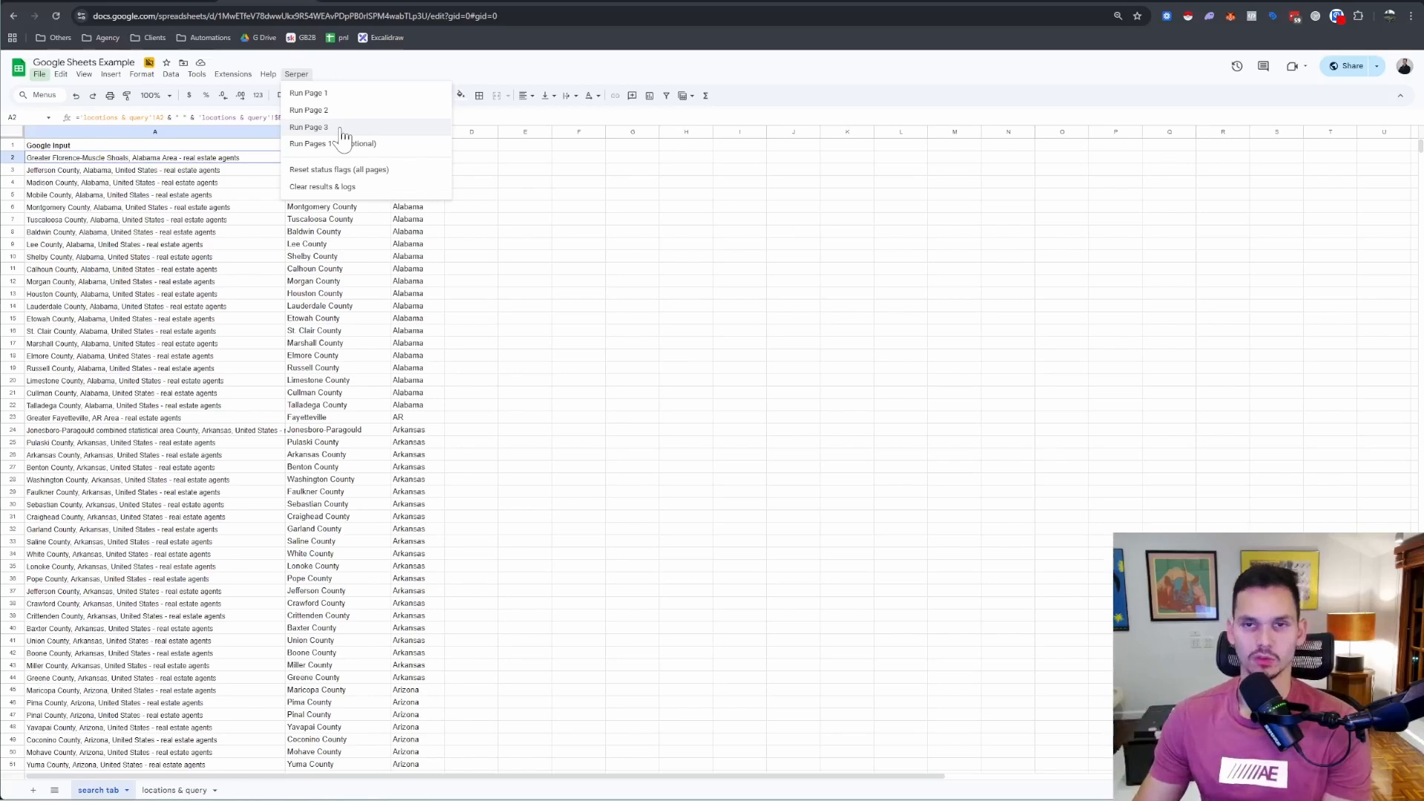
pyautogui.click(178, 1)
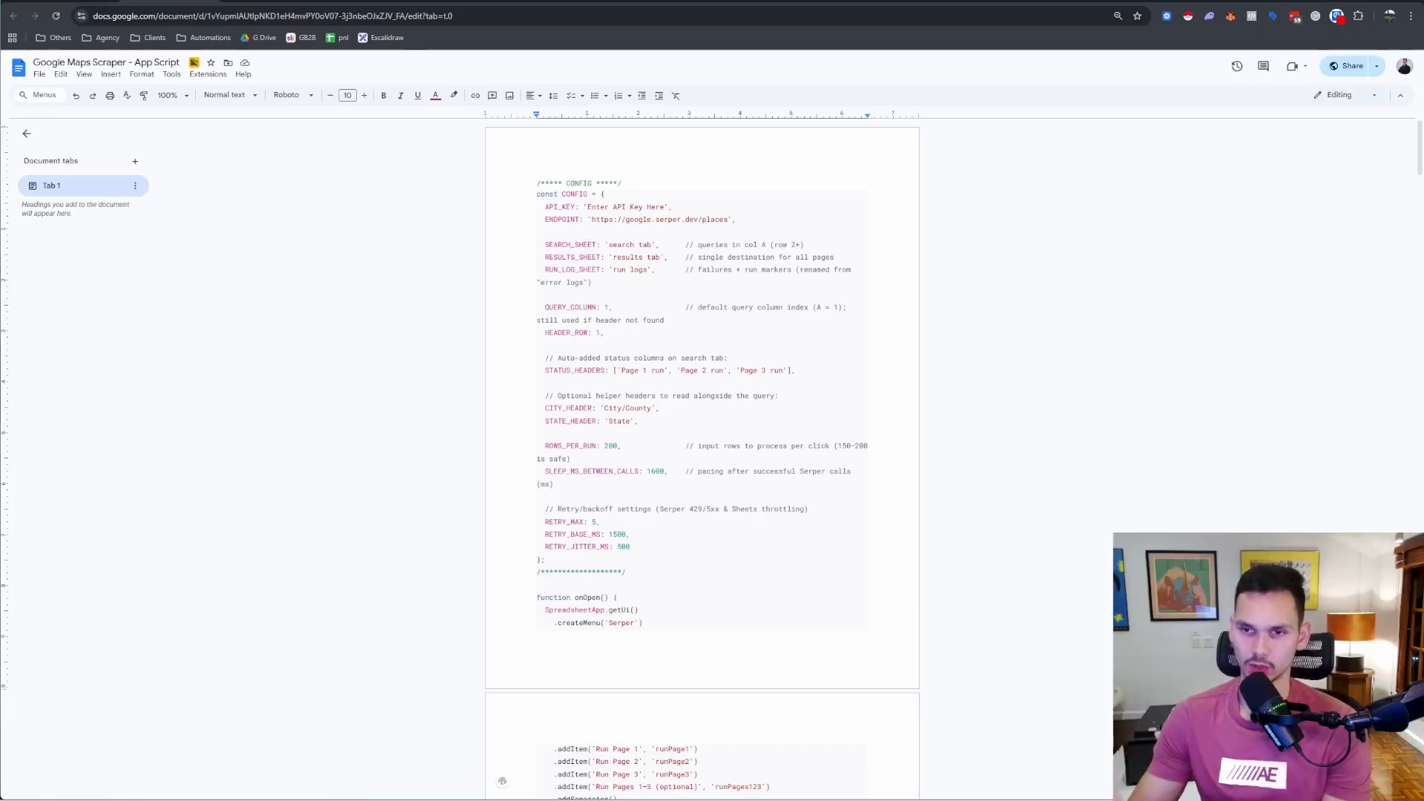
pyautogui.click(256, 2)
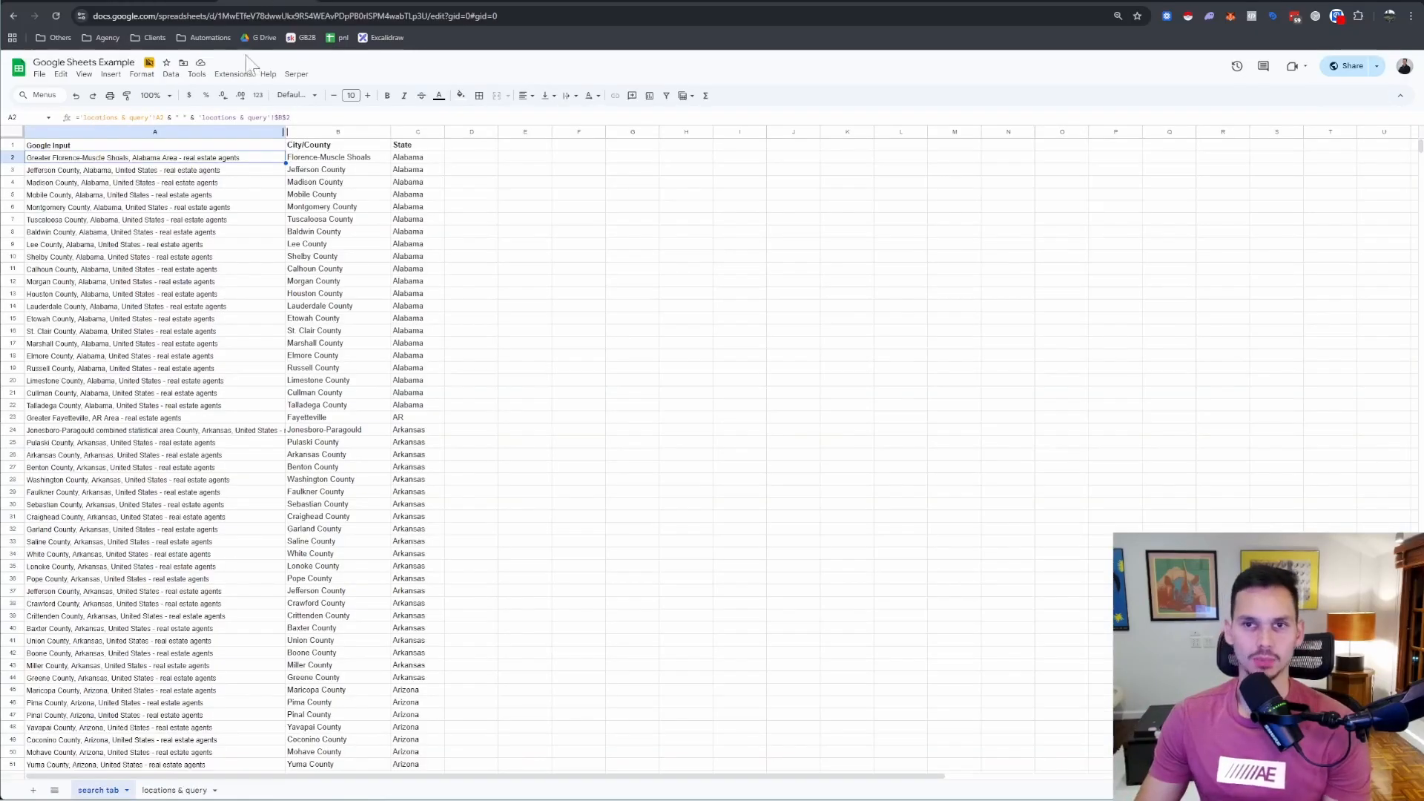
pyautogui.click(298, 76)
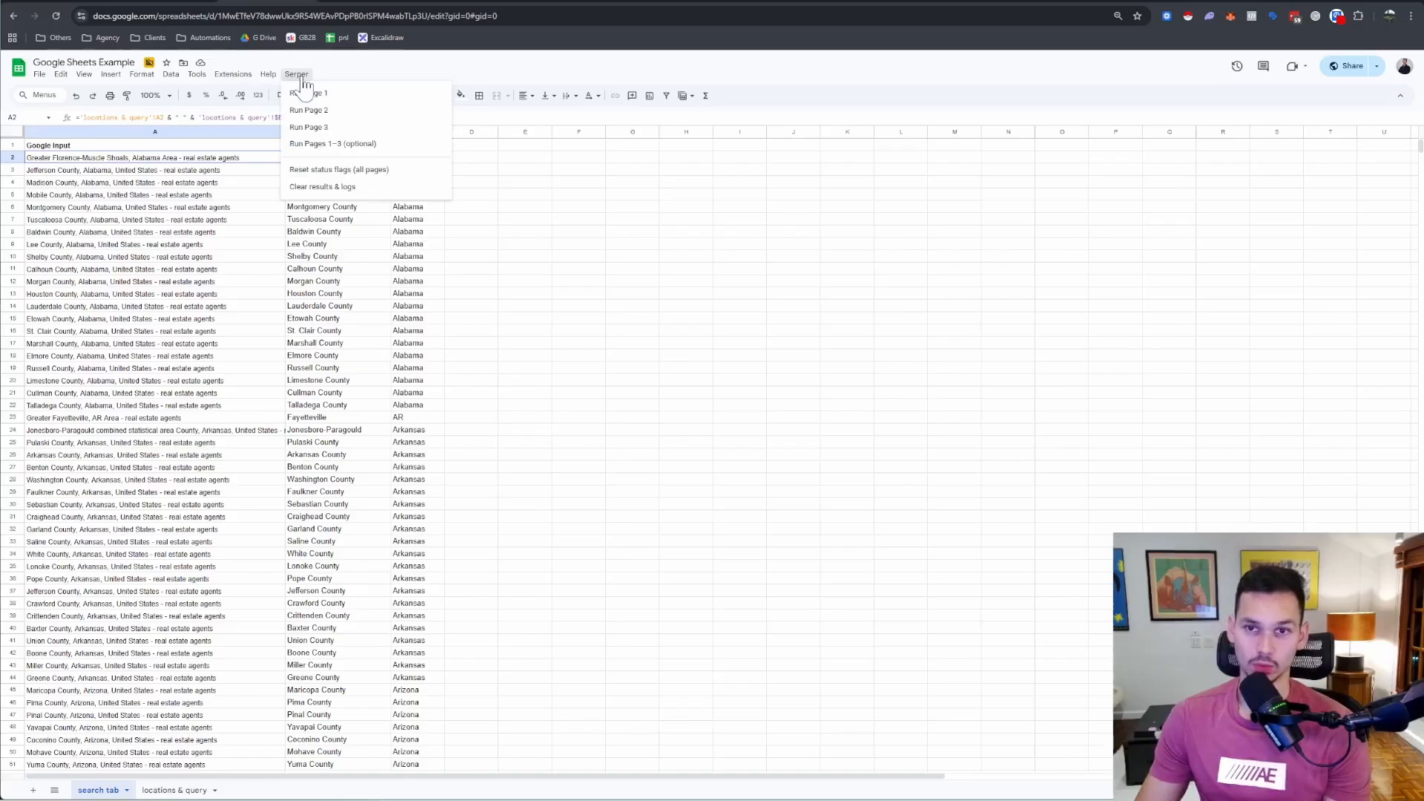
pyautogui.click(377, 146)
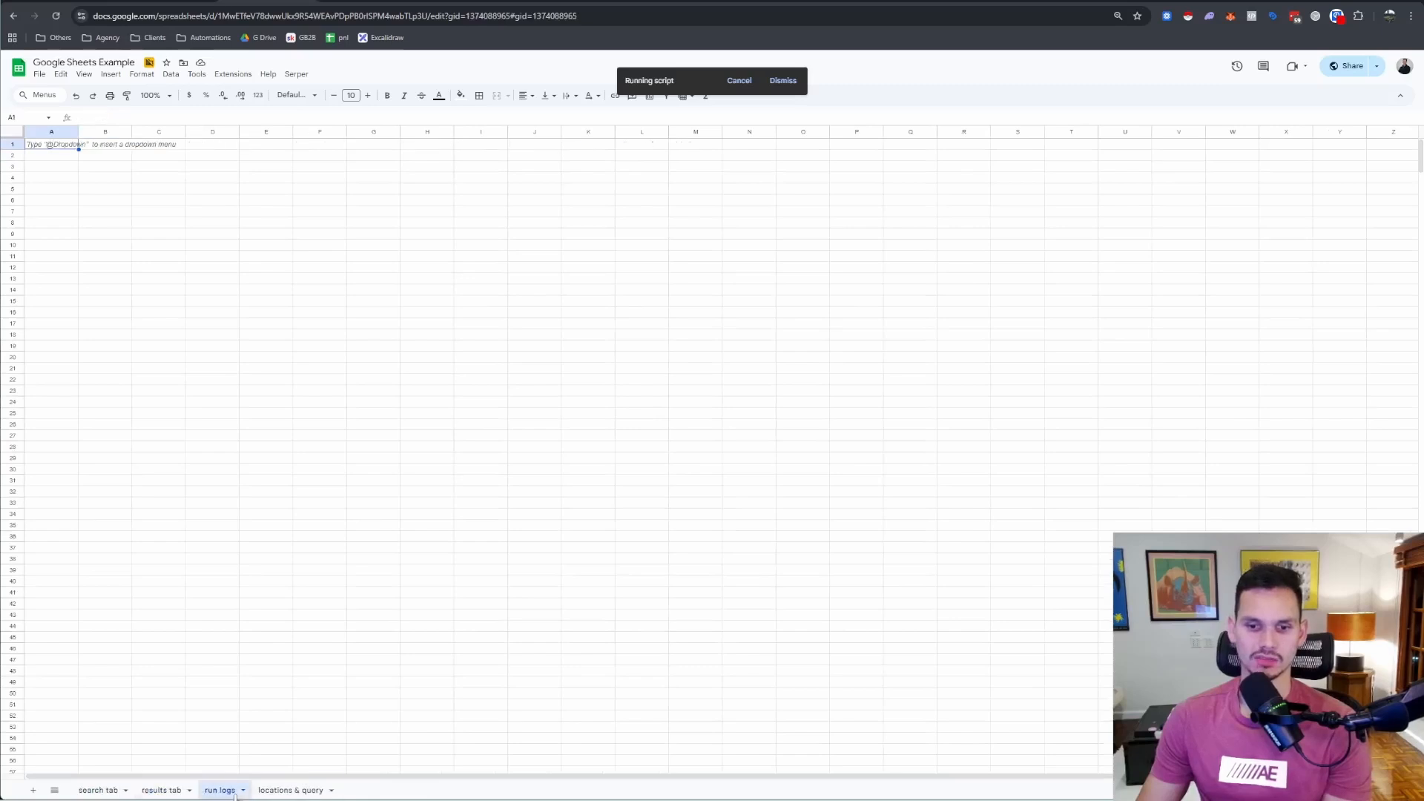
# Step: Widen the results tab's columns from City/County through ratingCount so their contents can be read in full
pyautogui.click(161, 790)
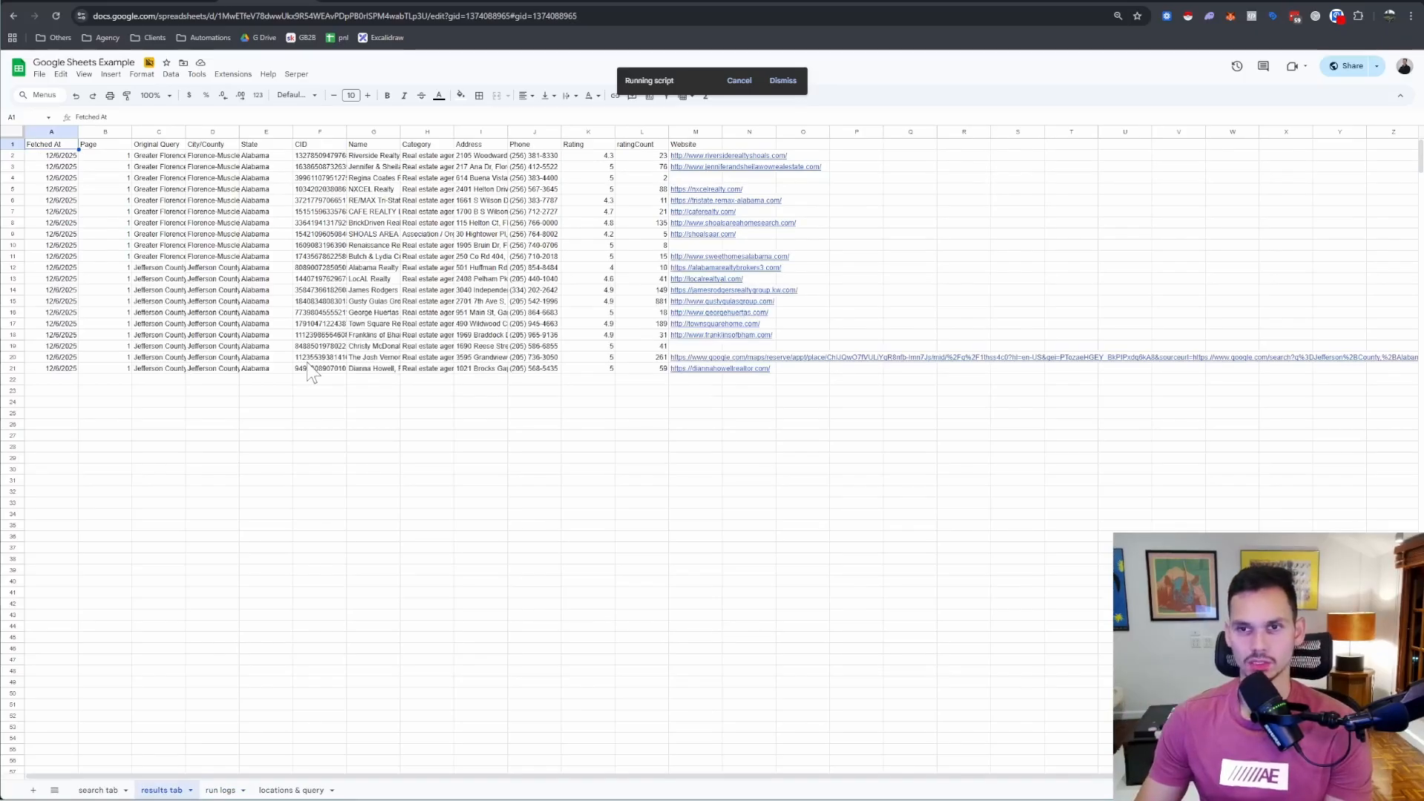
pyautogui.moveTo(454, 131); pyautogui.dragTo(572, 132)
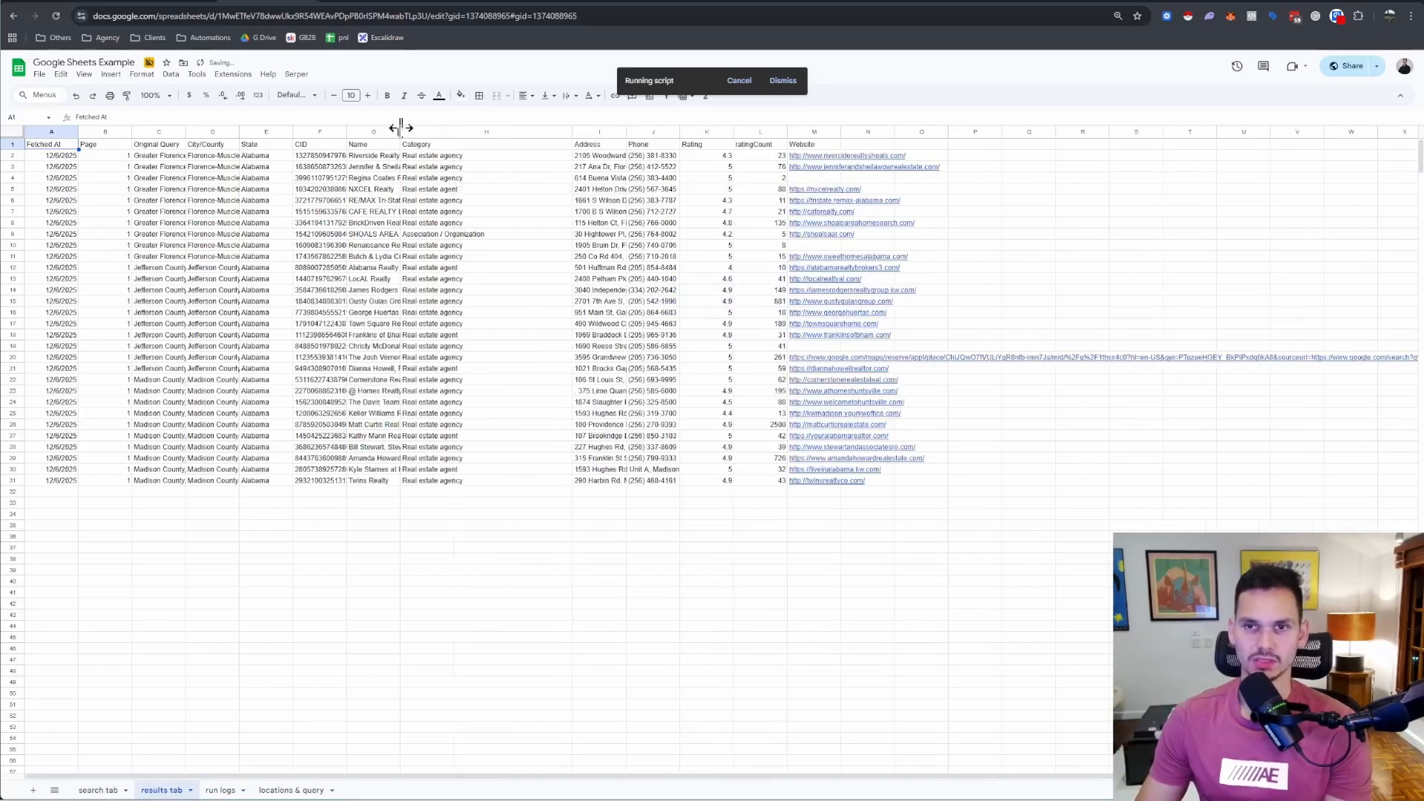
pyautogui.moveTo(401, 127); pyautogui.dragTo(494, 132)
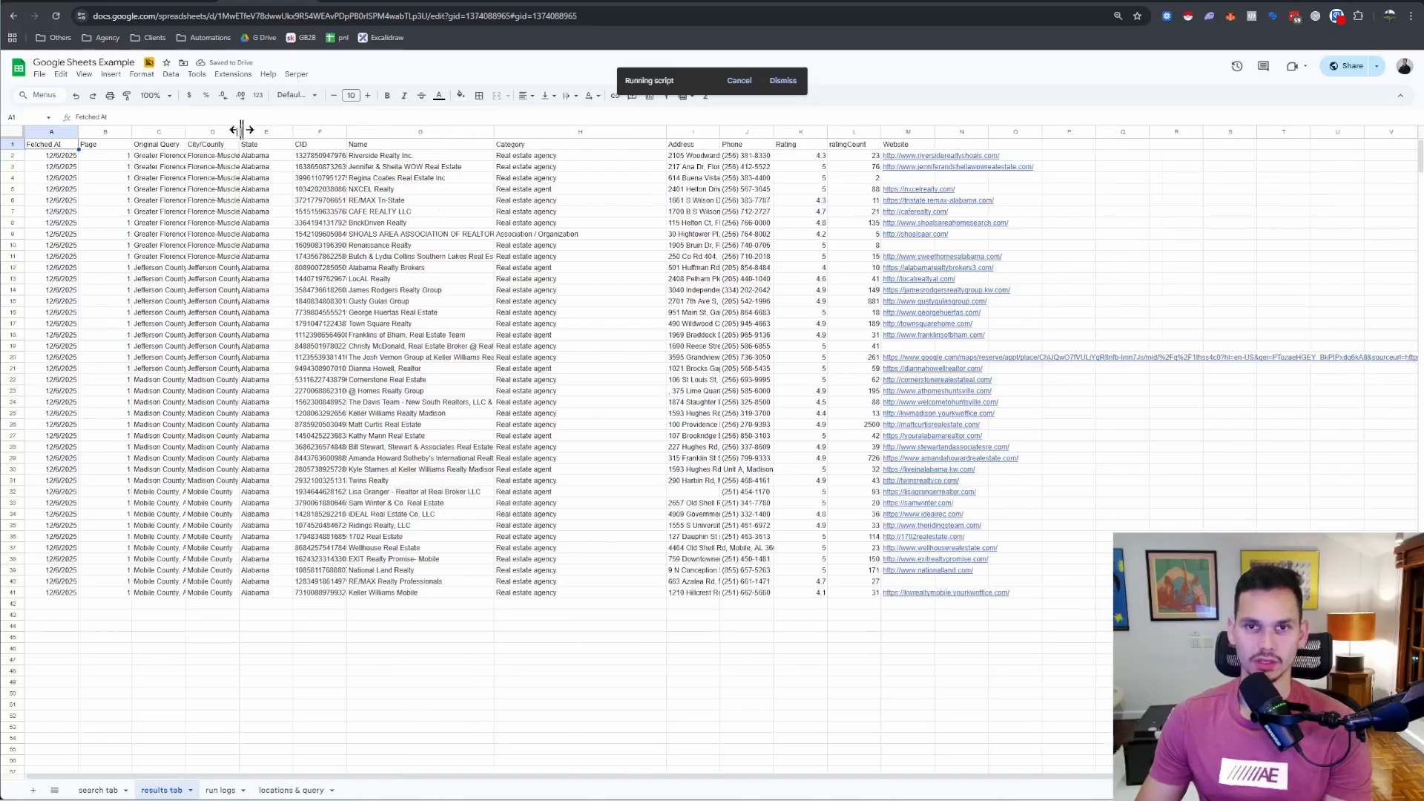
pyautogui.moveTo(241, 130); pyautogui.dragTo(371, 134)
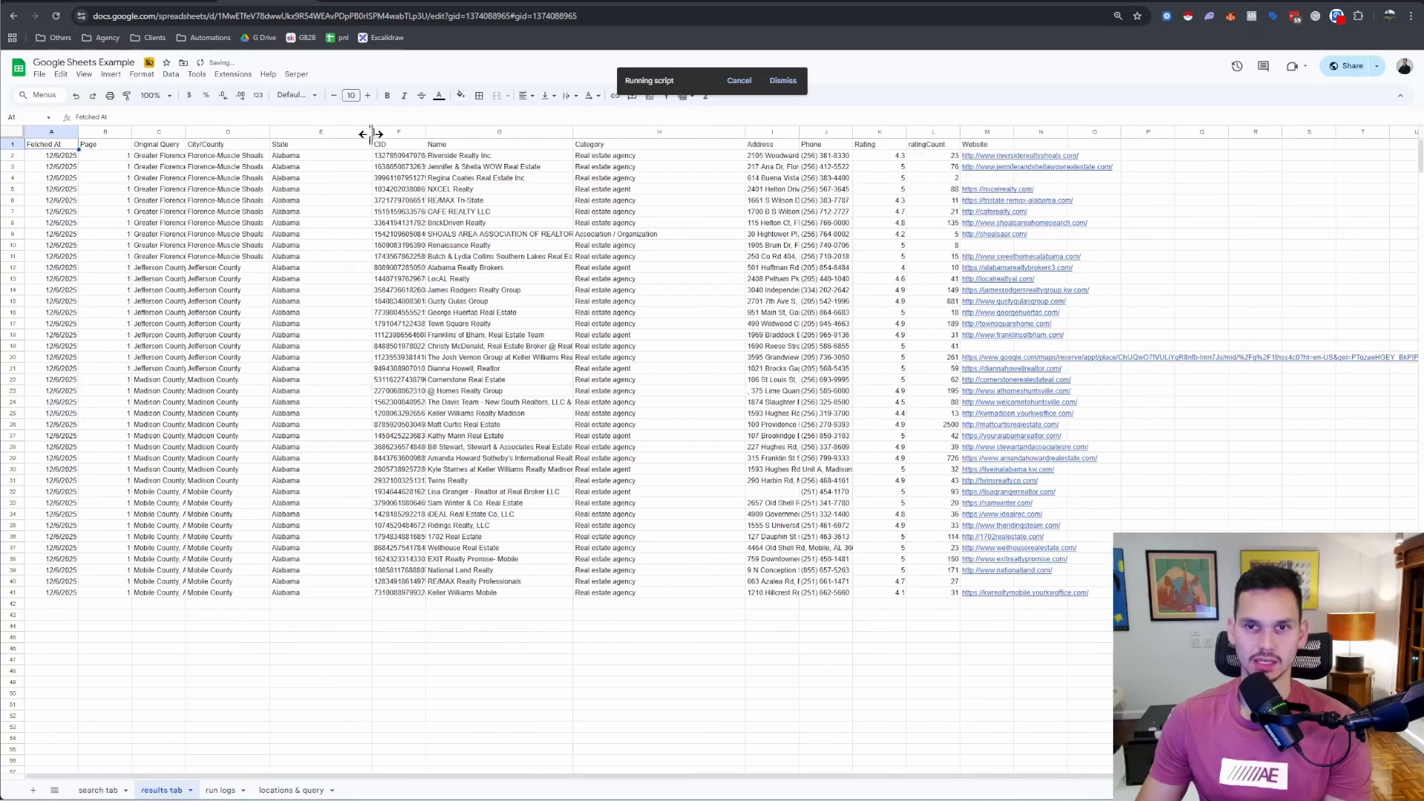
pyautogui.doubleClick(426, 131)
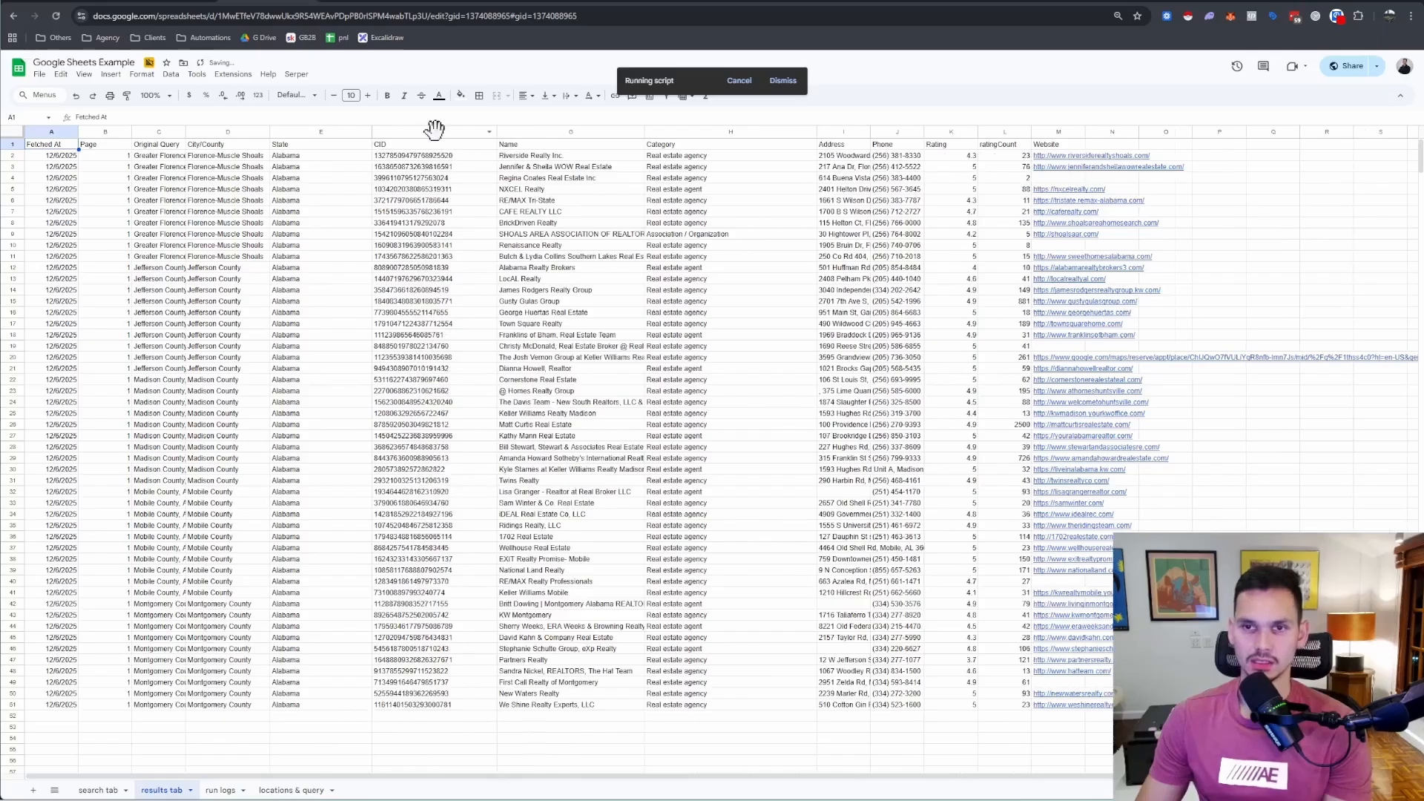
pyautogui.click(435, 131)
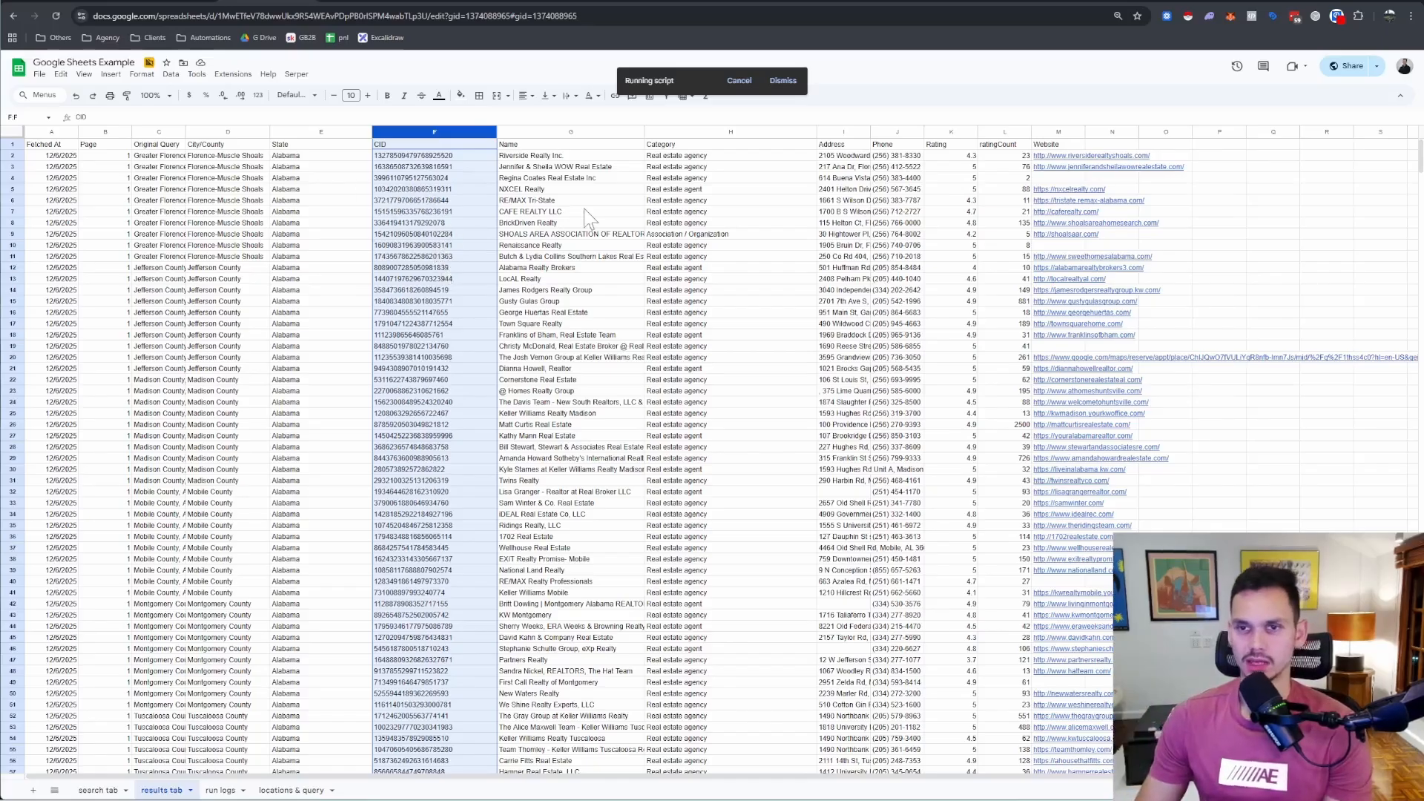
pyautogui.moveTo(644, 132); pyautogui.dragTo(692, 134)
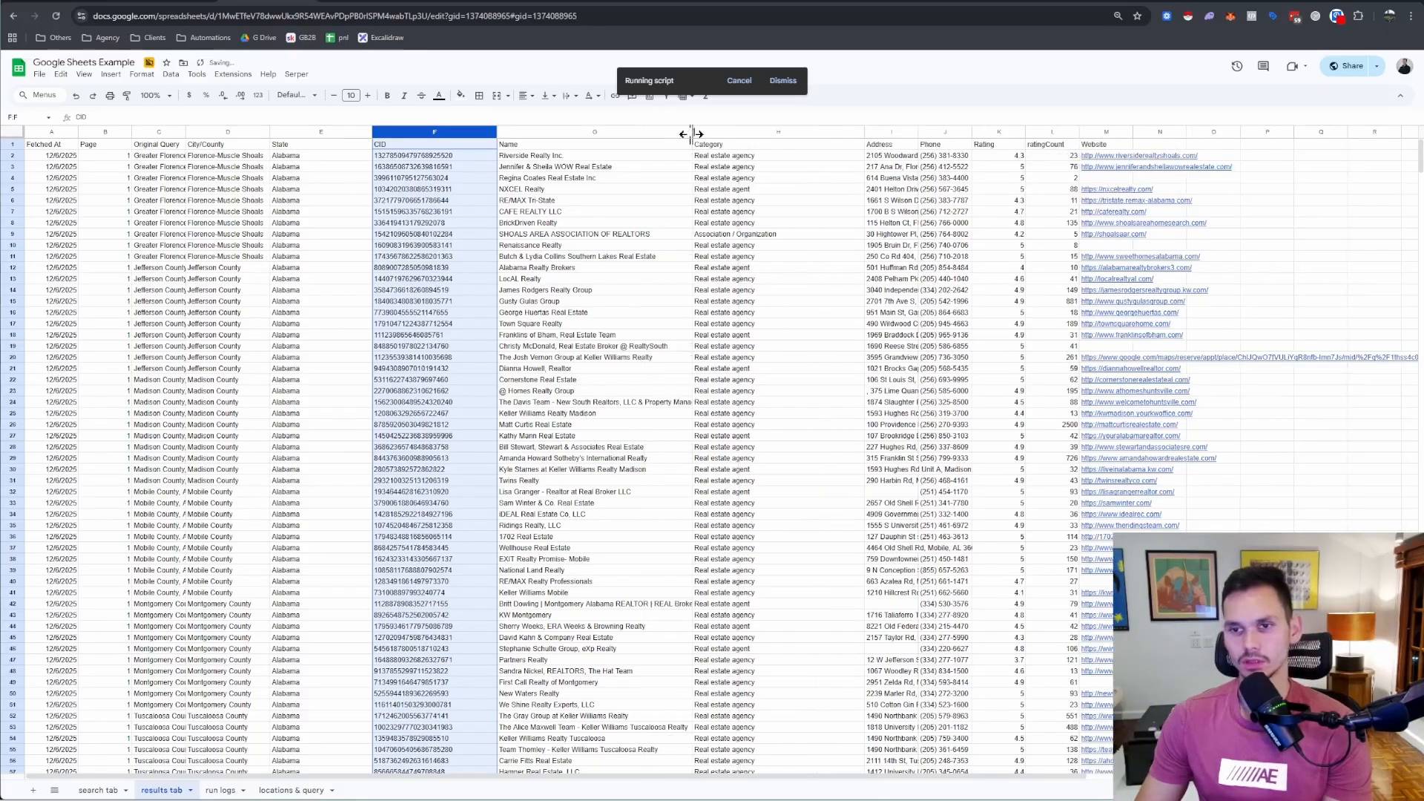
pyautogui.moveTo(919, 134); pyautogui.dragTo(1314, 134)
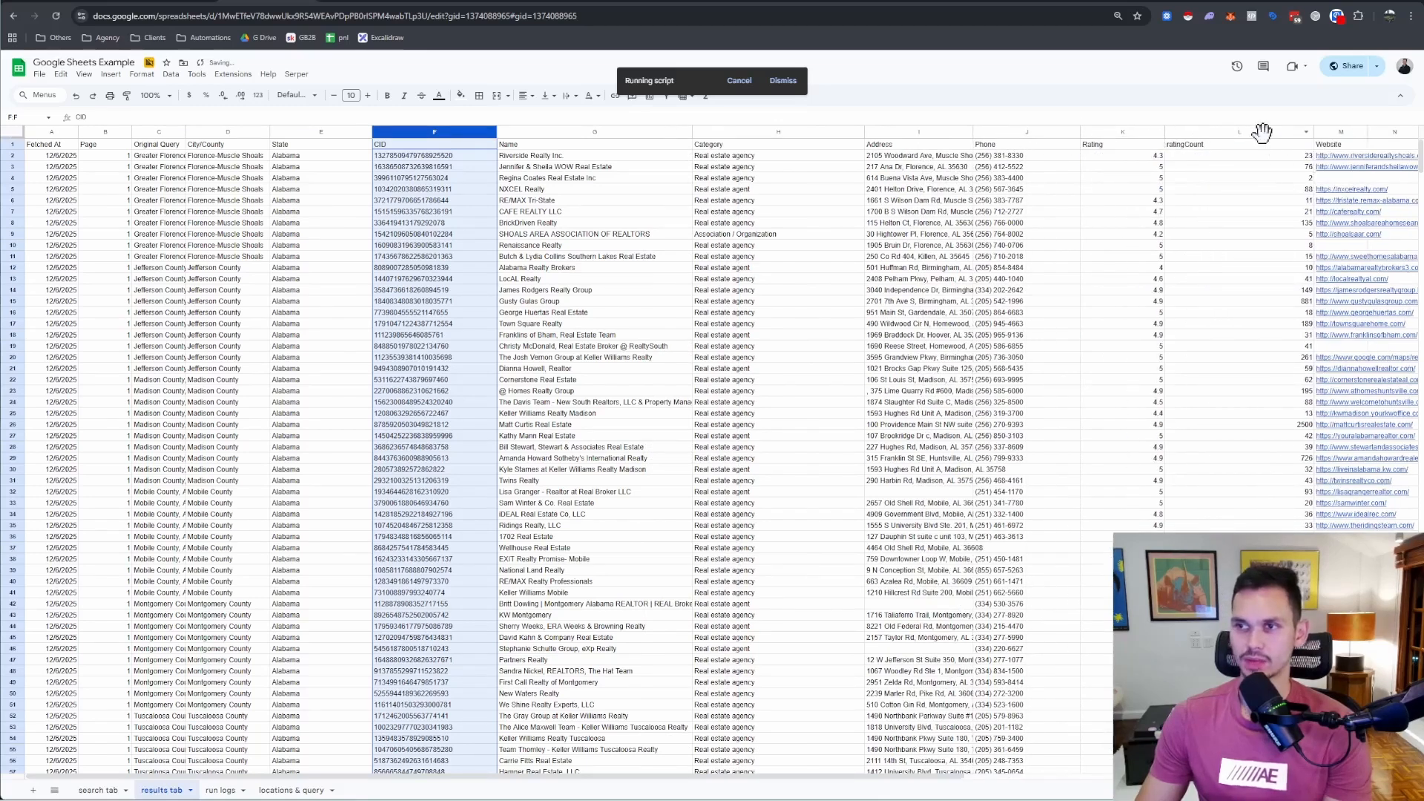
# Step: Examine the ratingCount, Rating and Phone columns and look through the scraped listings further down the results tab
pyautogui.click(1261, 133)
pyautogui.click(1133, 127)
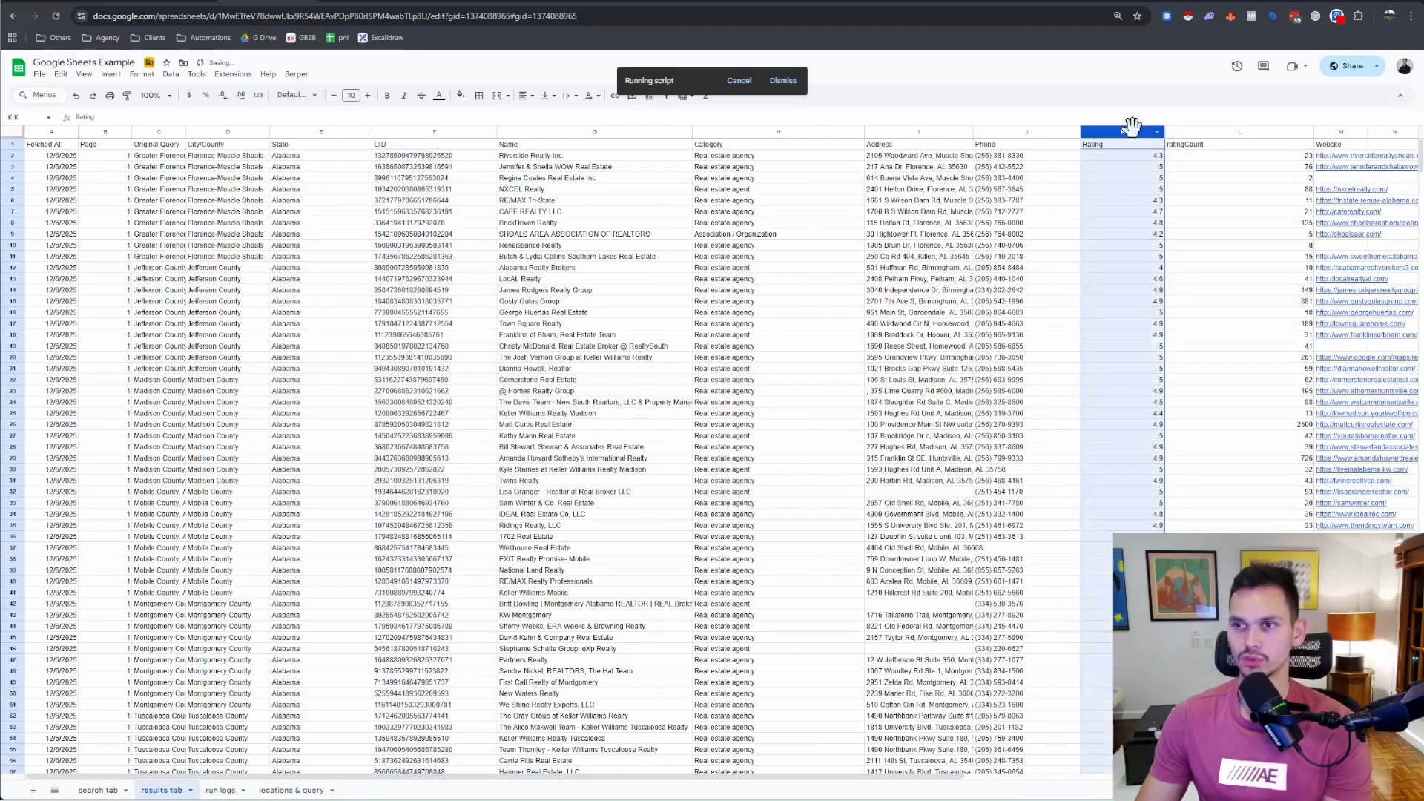
pyautogui.click(1014, 131)
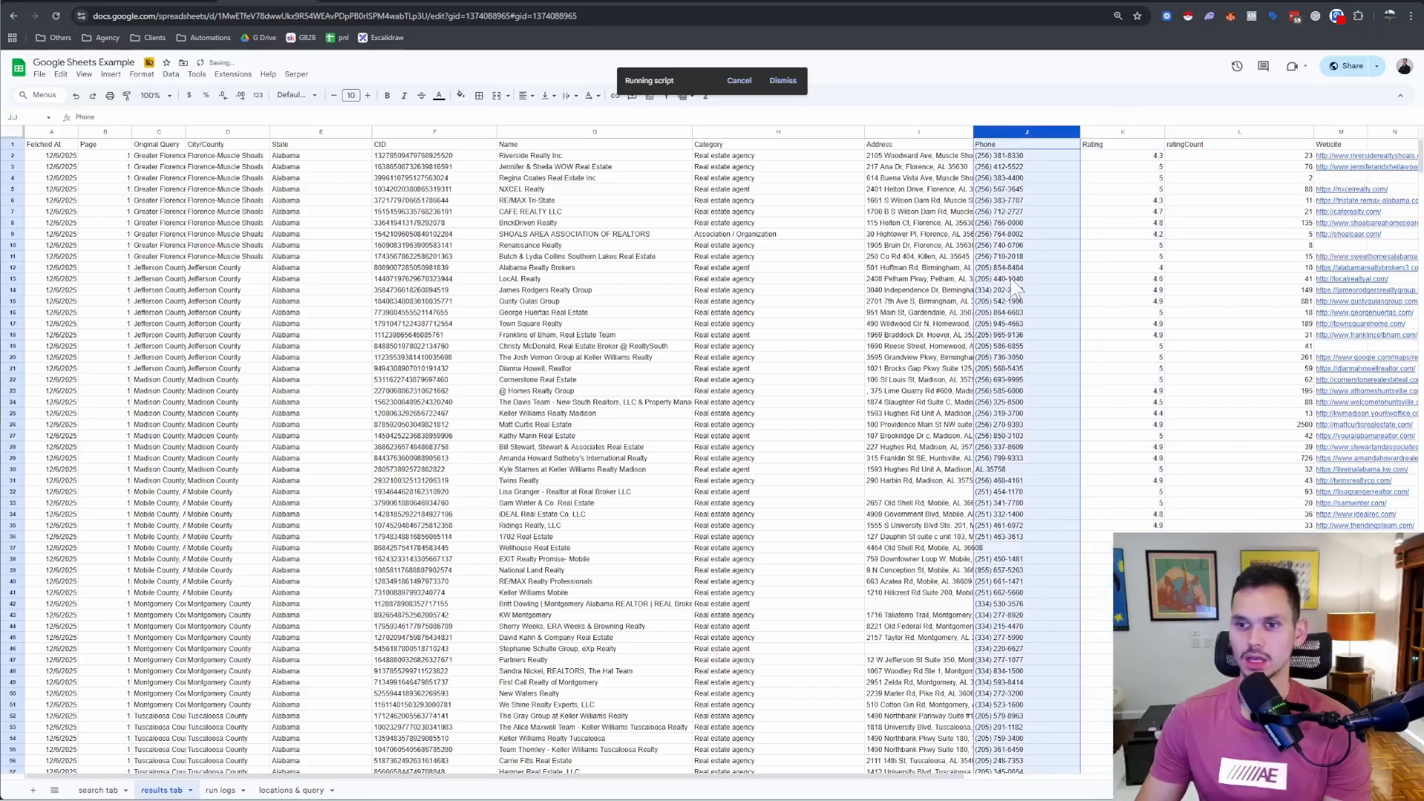
pyautogui.scroll(-15, 1003, 336)
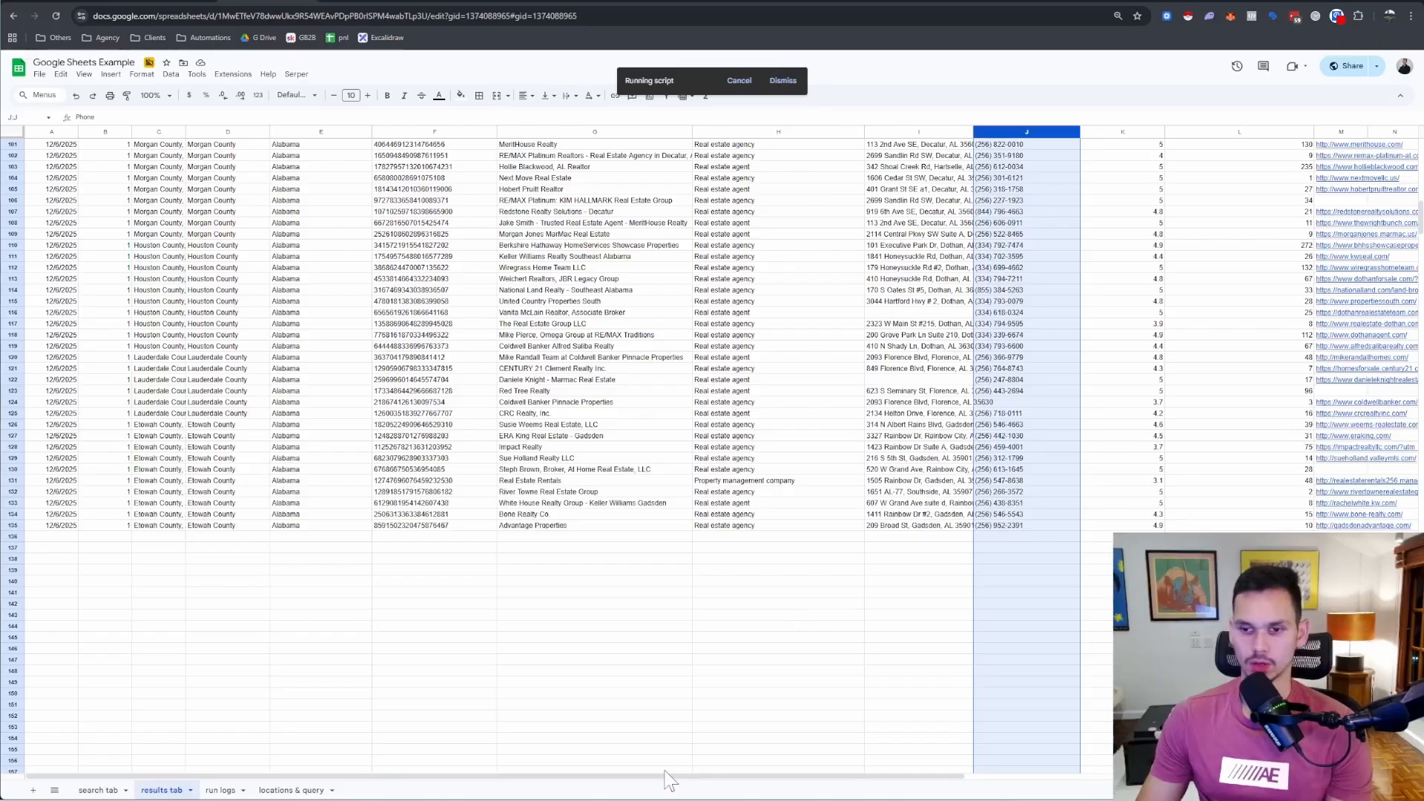
pyautogui.moveTo(665, 777); pyautogui.dragTo(704, 757)
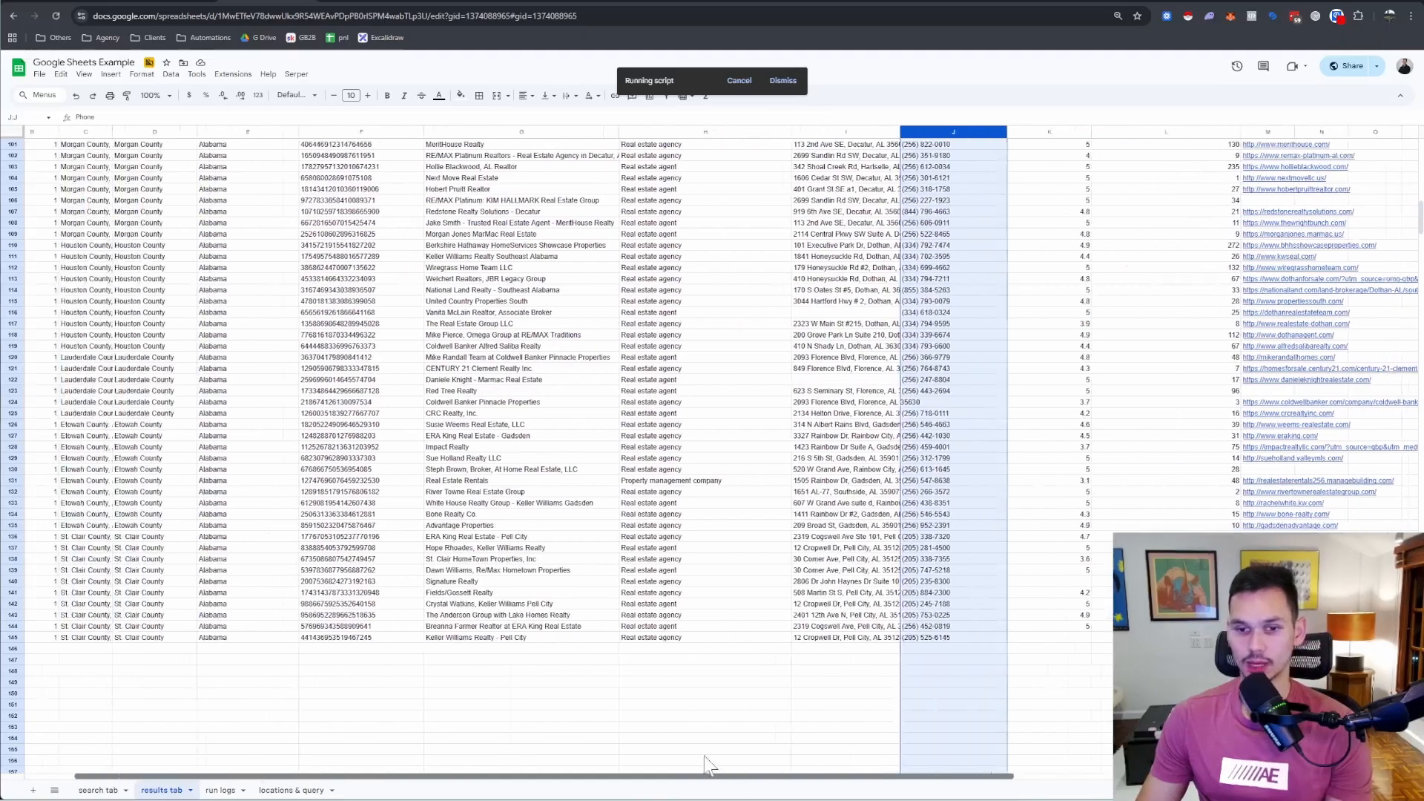
# Step: Check the Page 1, Page 2 and Page 3 run columns on the search tab and cancel the running script
pyautogui.click(88, 791)
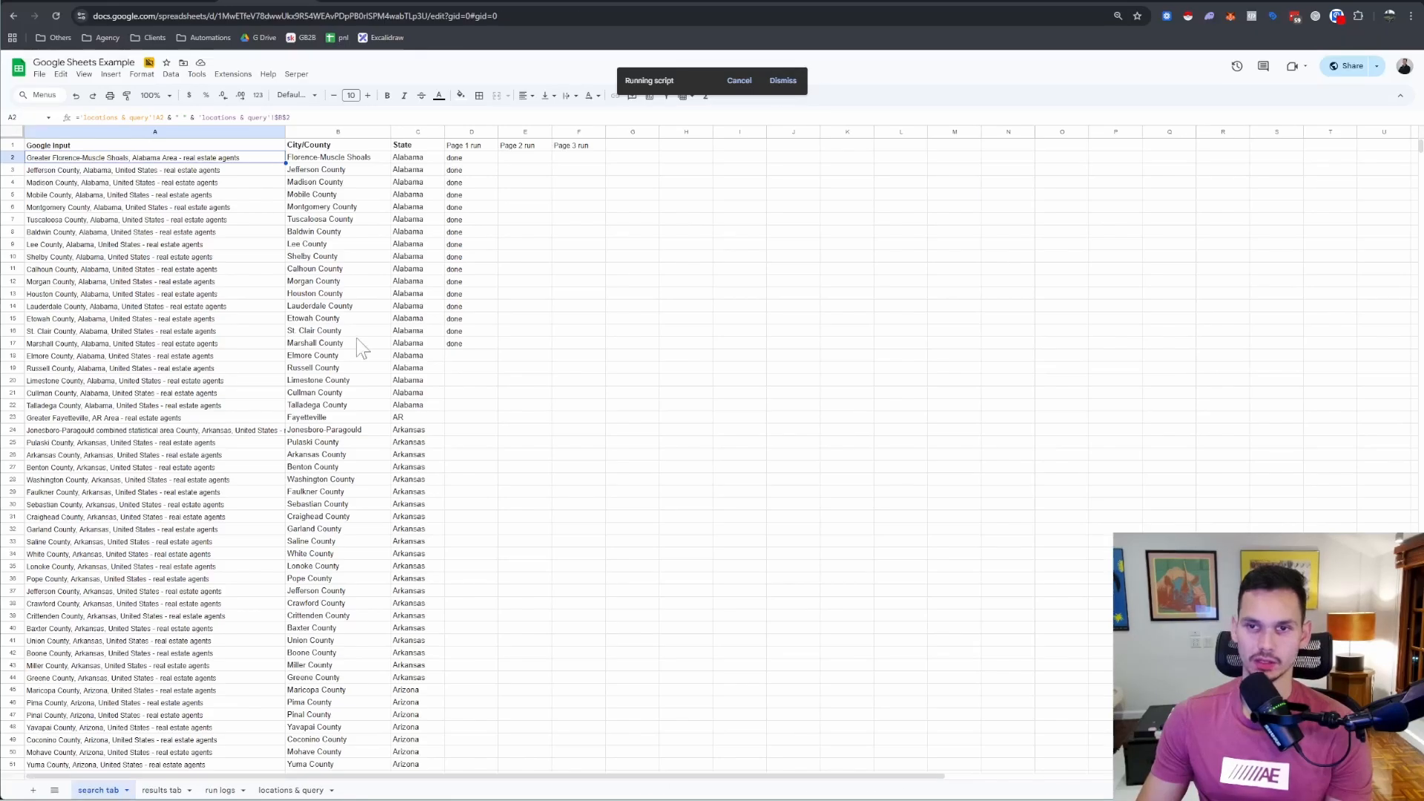
pyautogui.click(471, 132)
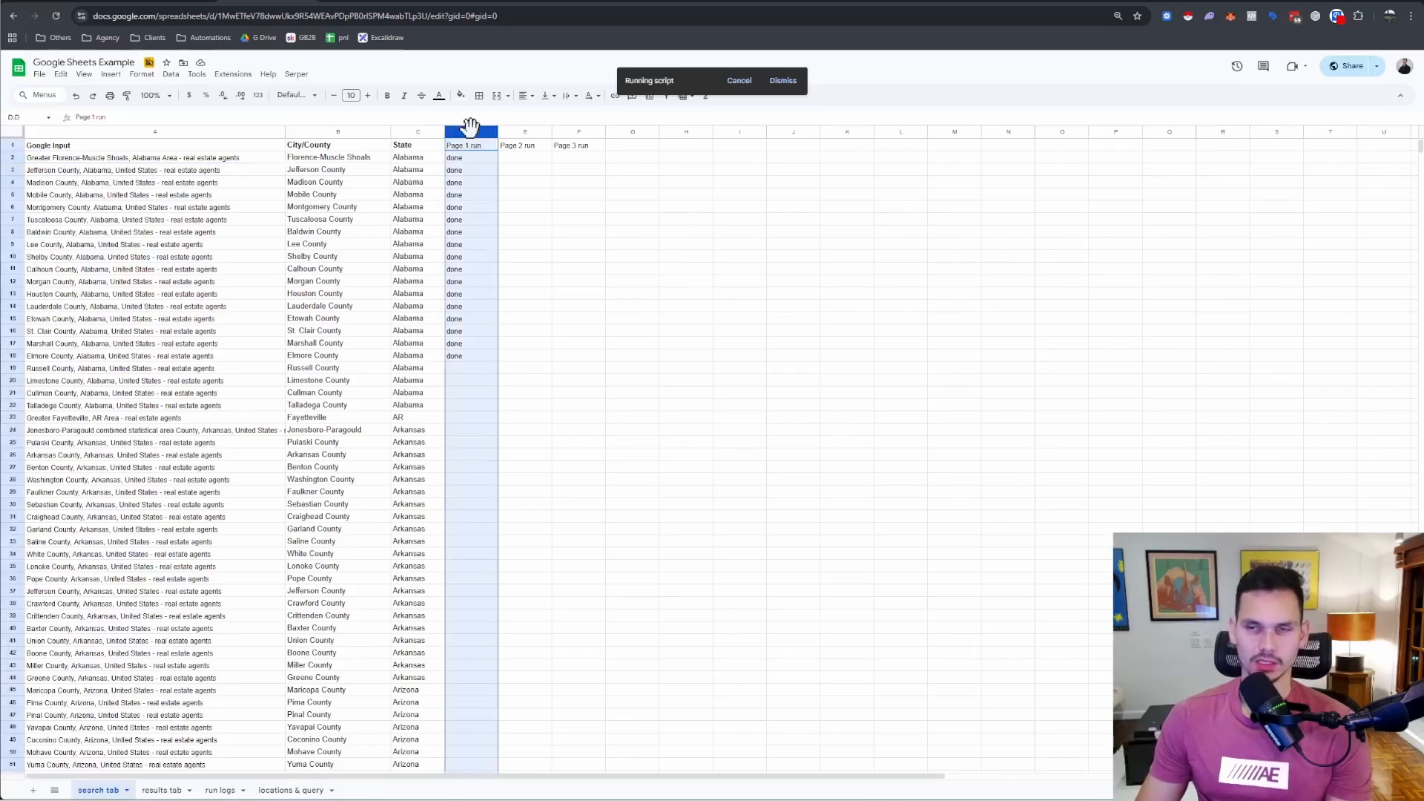
pyautogui.click(525, 132)
pyautogui.click(569, 132)
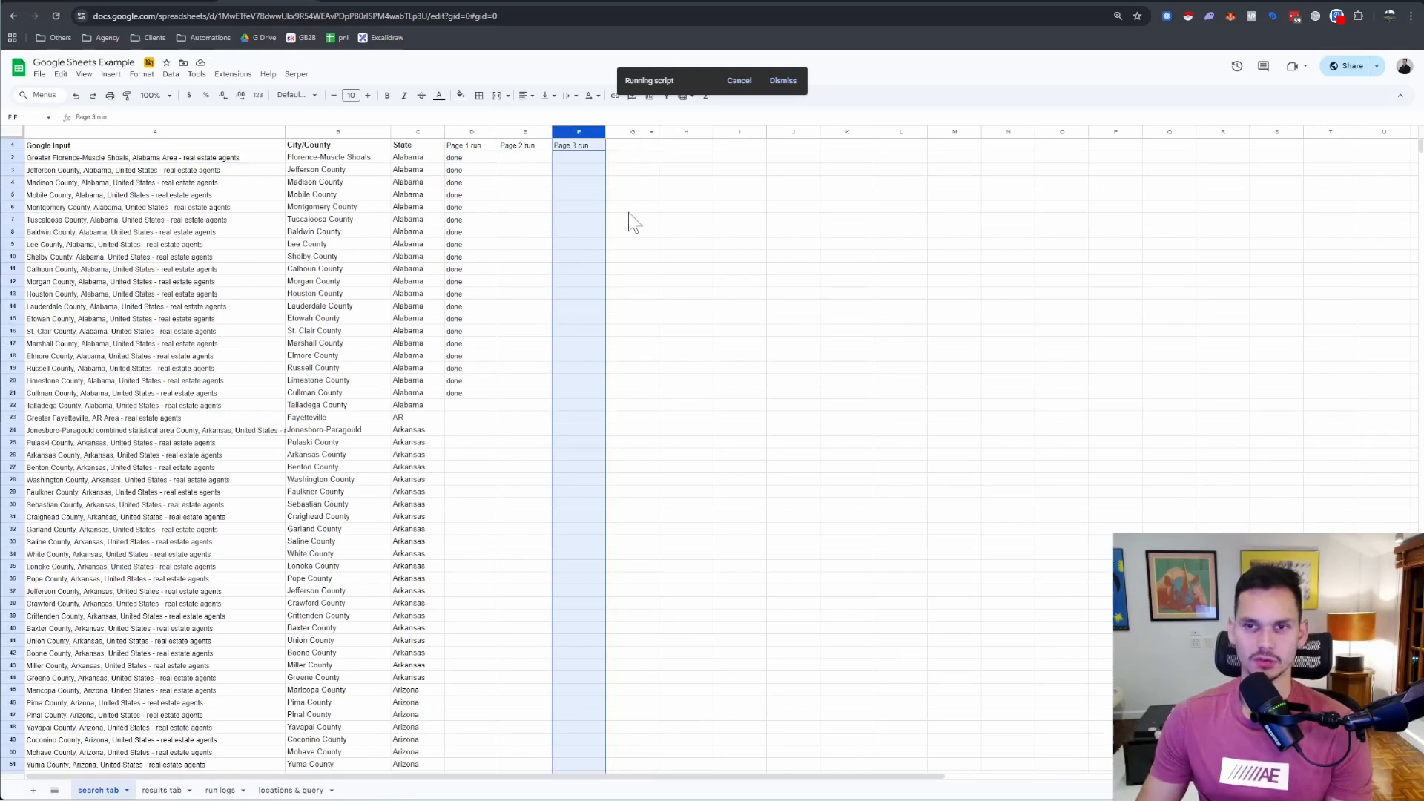
pyautogui.click(737, 82)
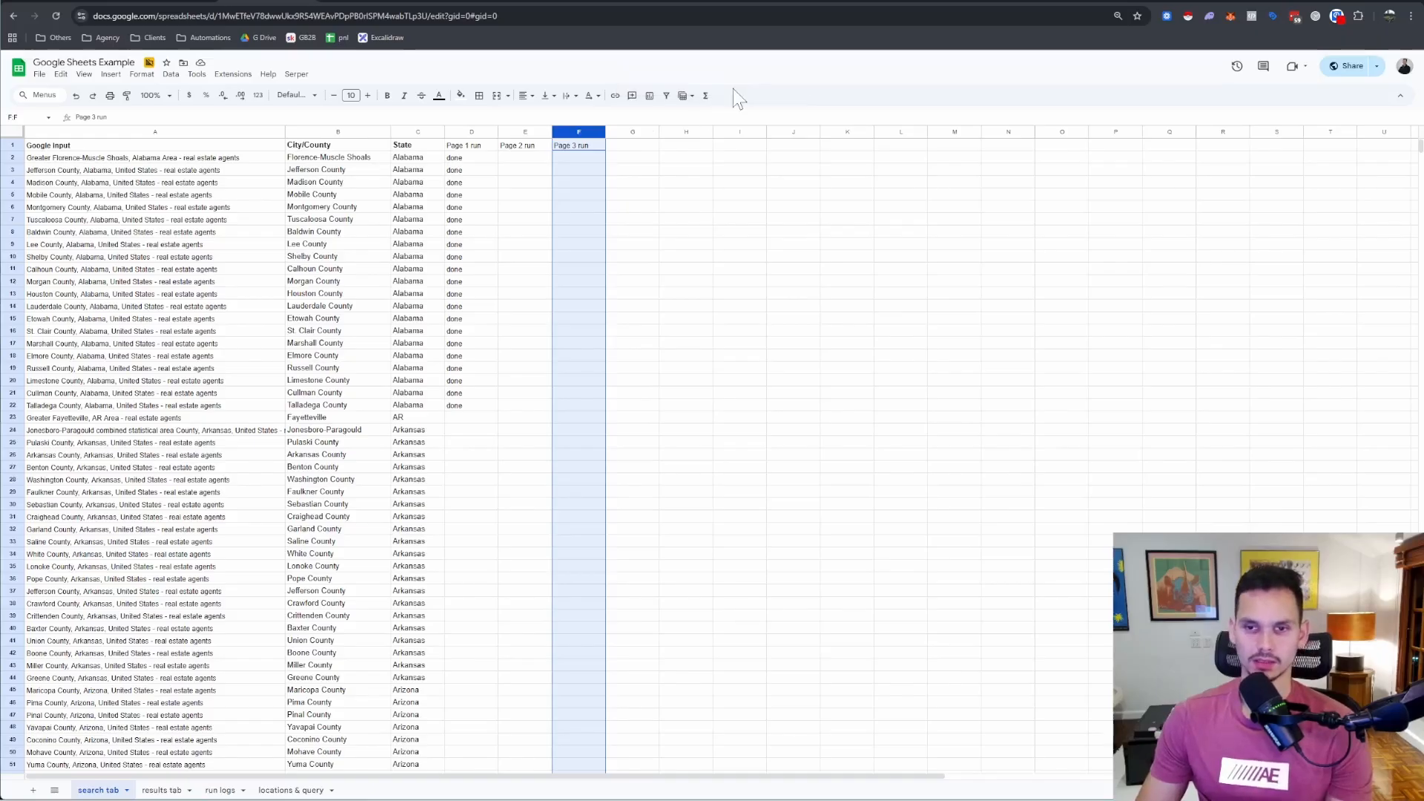
# Step: Check the rows marked done in the Page 1 run column and restart the scraper for pages 1–3
pyautogui.click(476, 419)
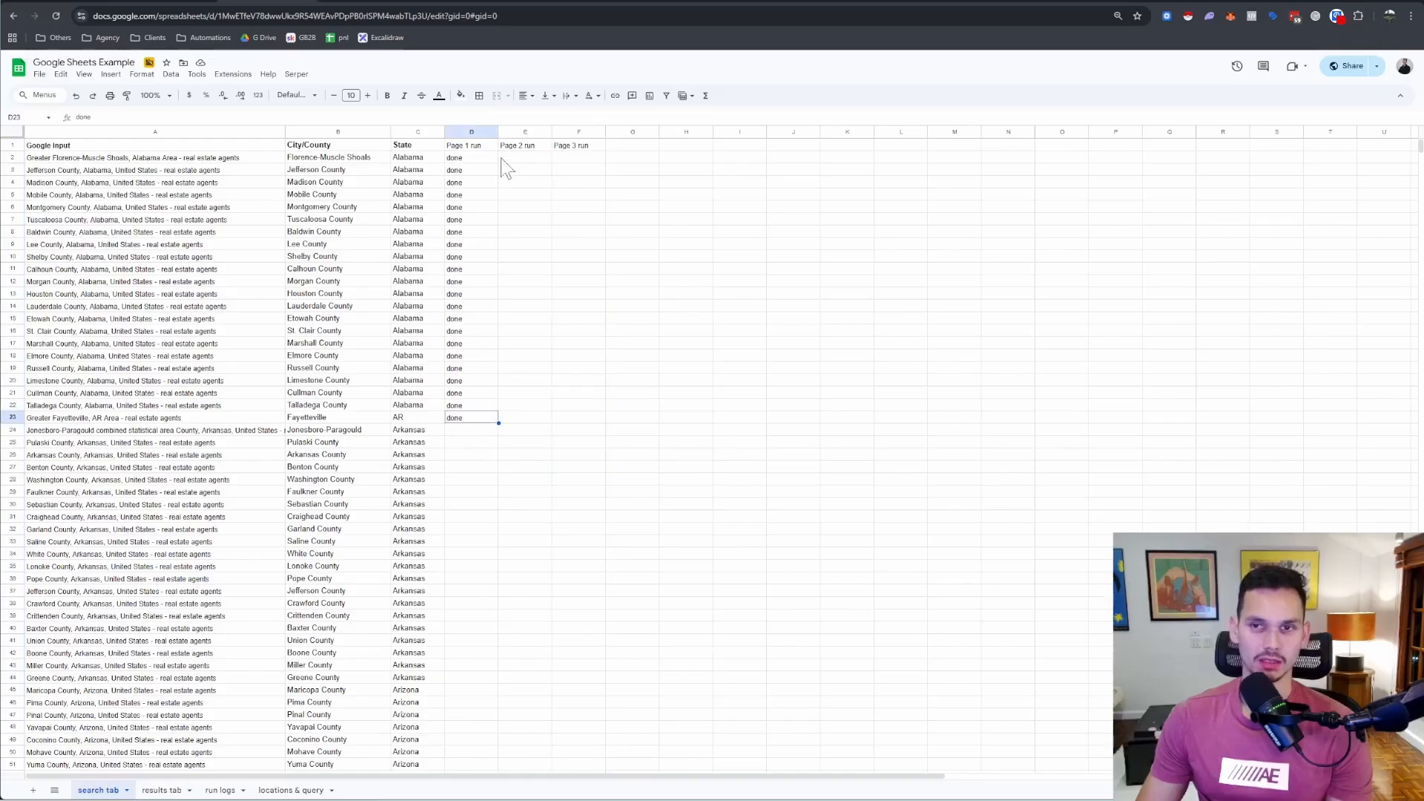
pyautogui.moveTo(482, 158); pyautogui.dragTo(492, 420)
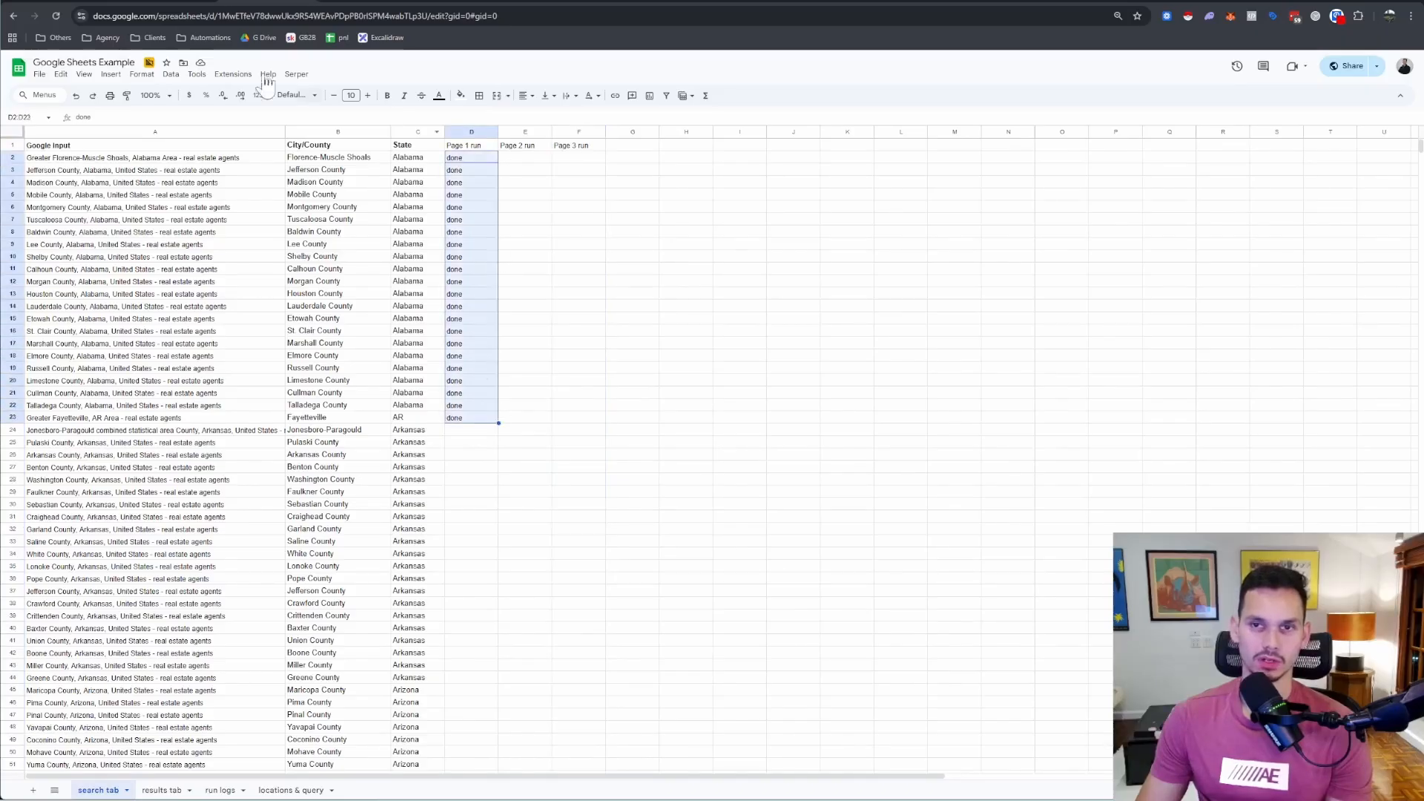
pyautogui.click(297, 74)
pyautogui.click(362, 146)
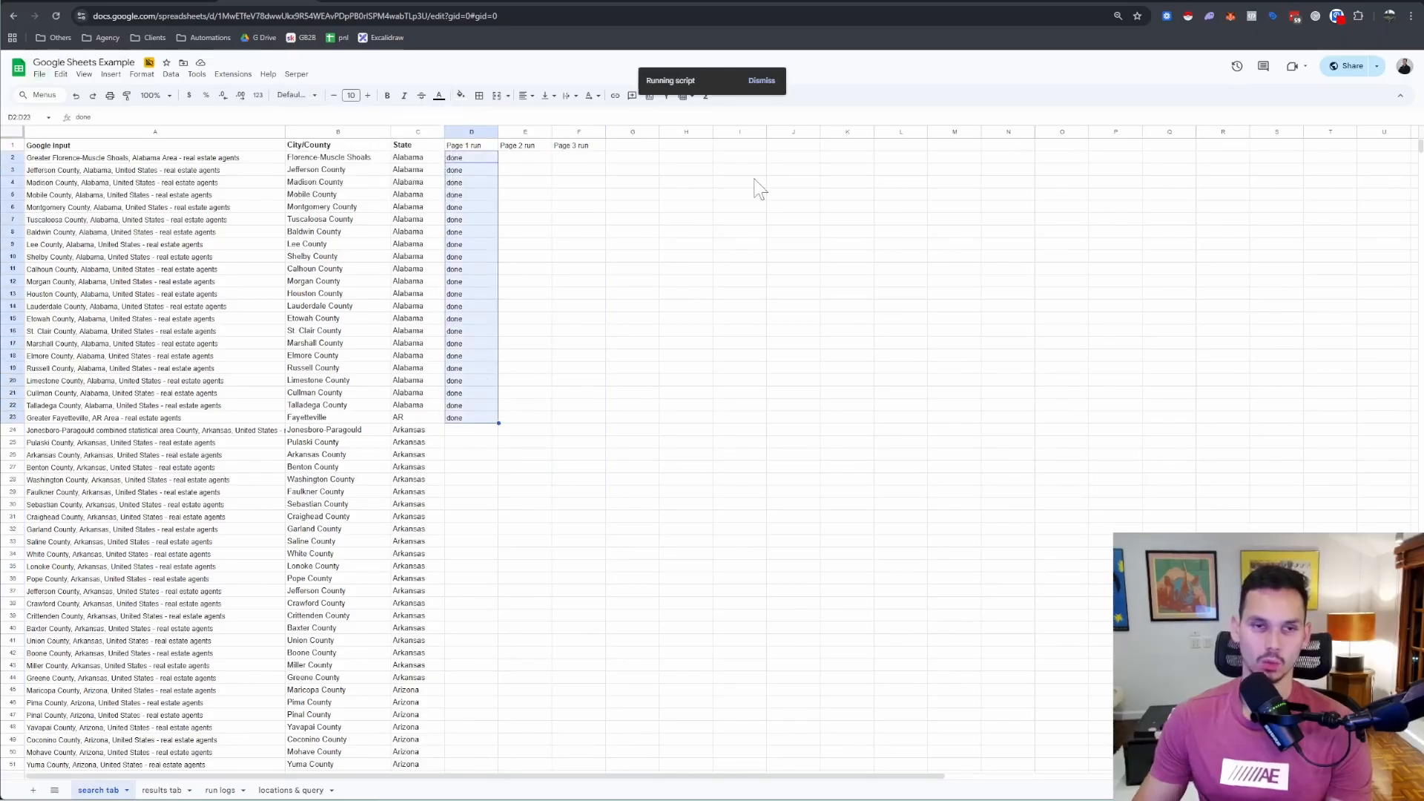
# Step: Check the Page 1 run status from row 24 against the first query's status and cancel the restarted script
pyautogui.click(482, 432)
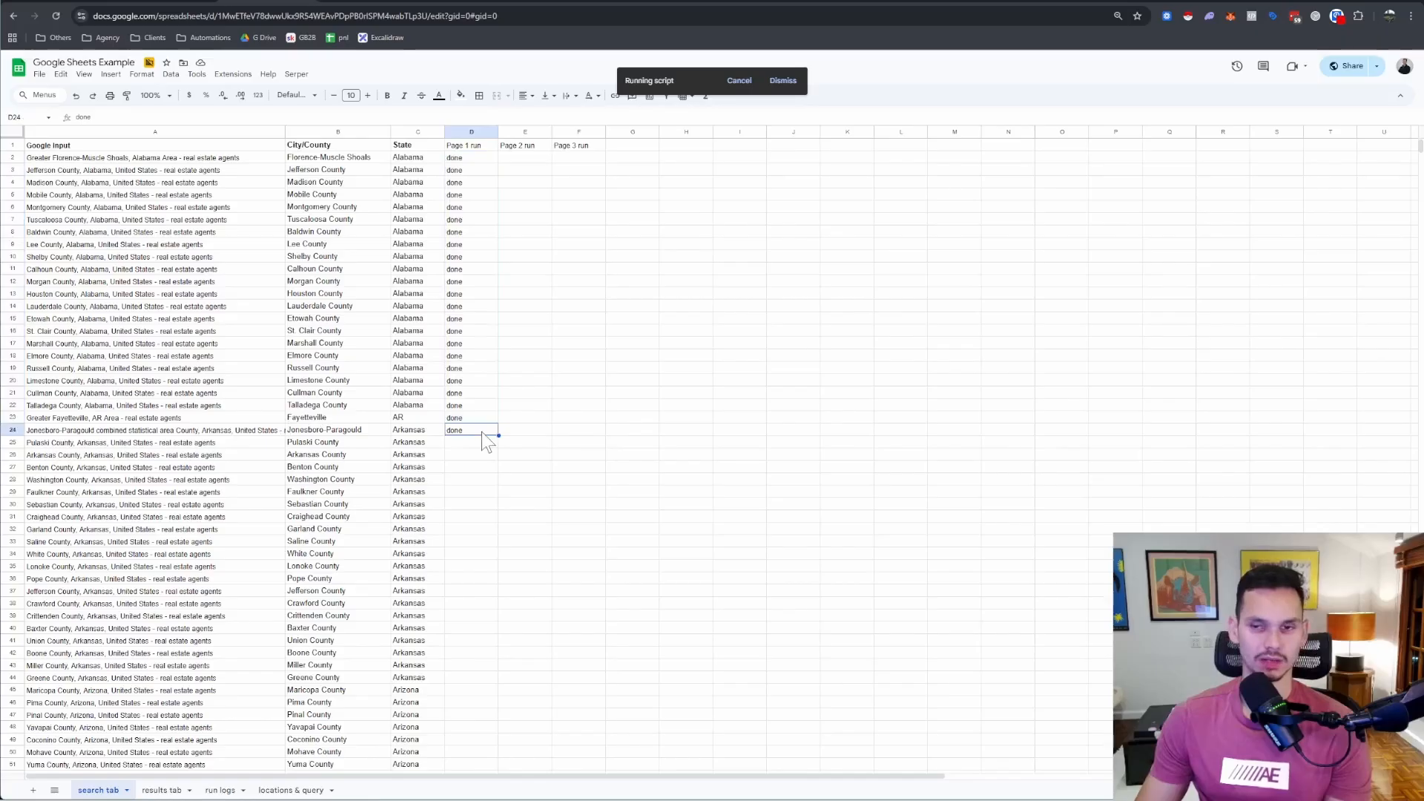
pyautogui.click(464, 160)
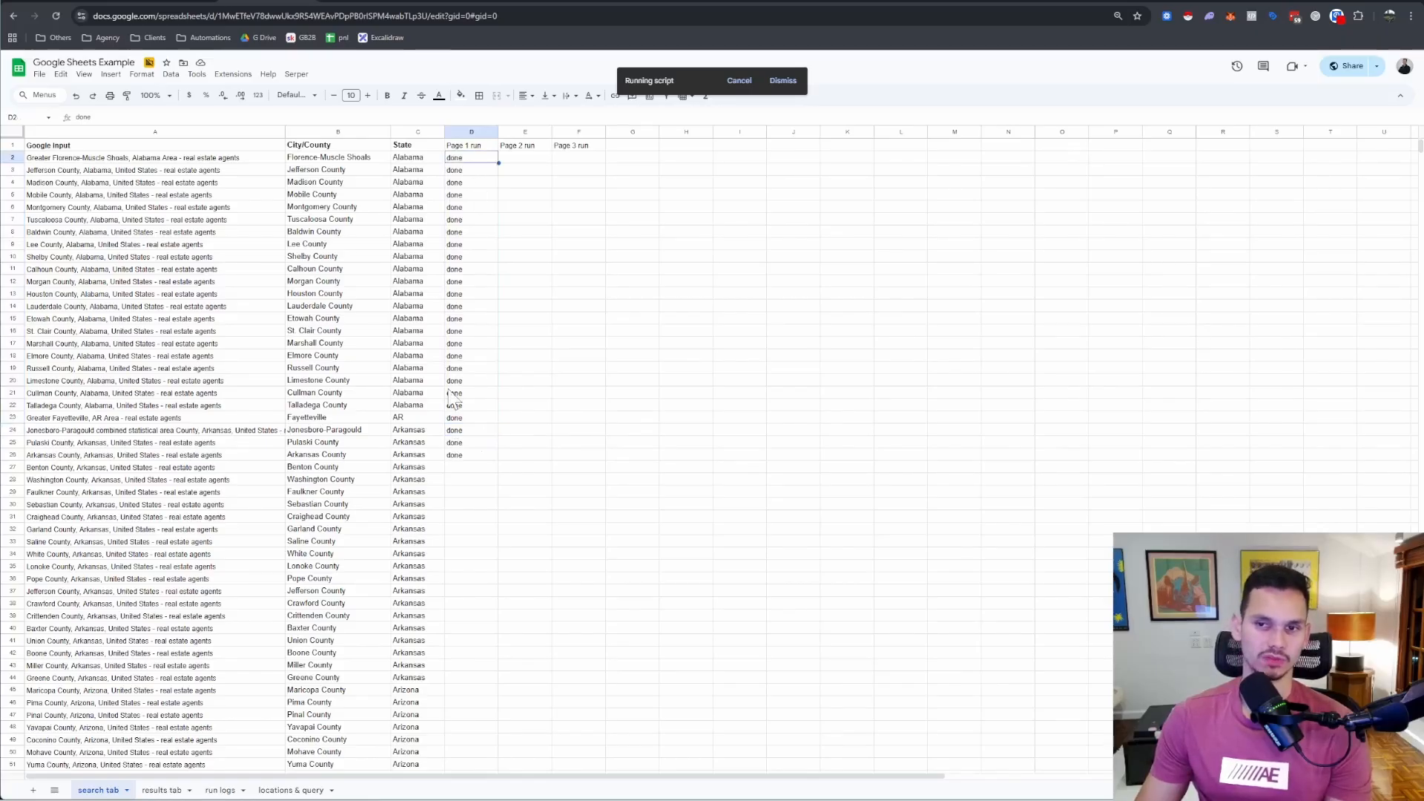
pyautogui.click(740, 85)
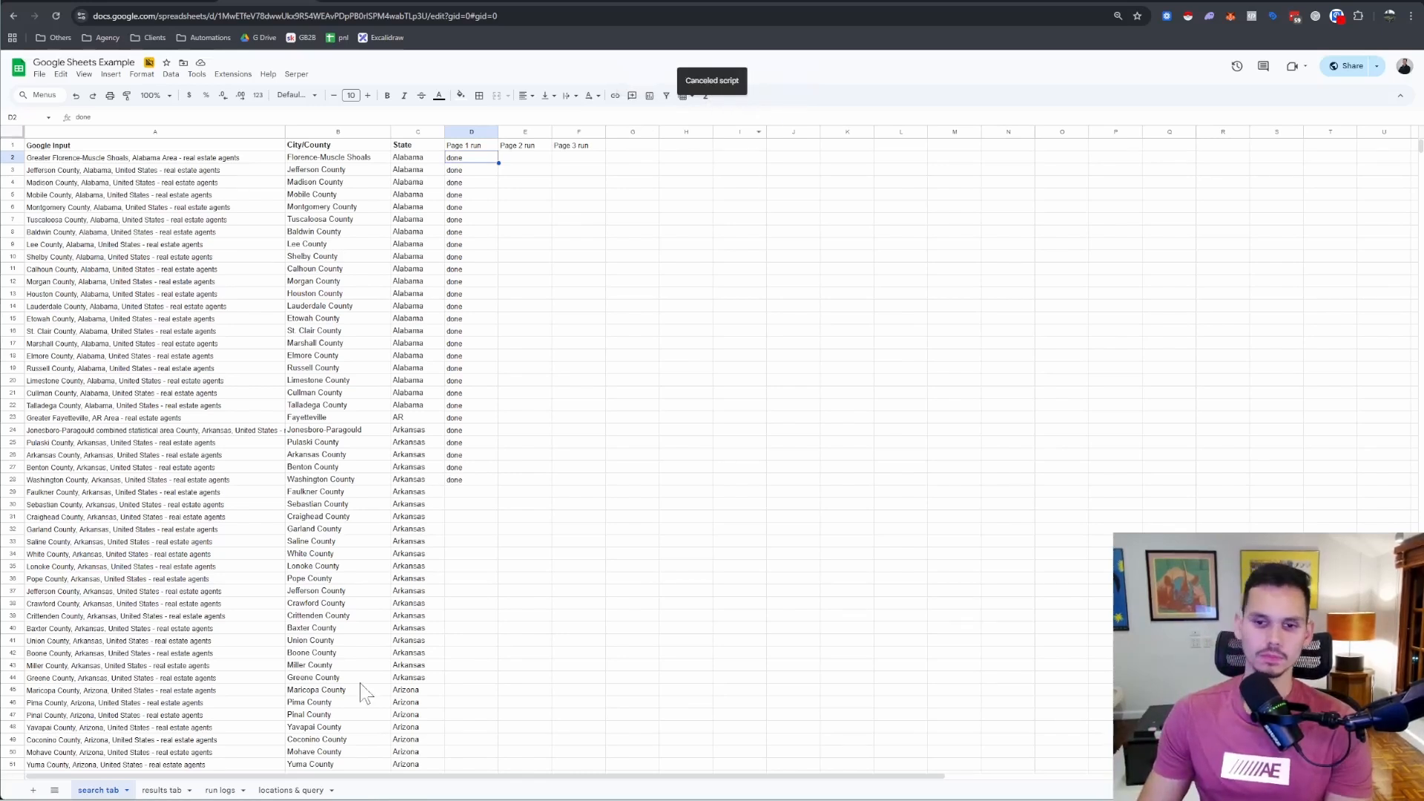
# Step: Look over the listings on the results tab and examine both RUN_STARTED_P1 entries in the run logs
pyautogui.click(160, 790)
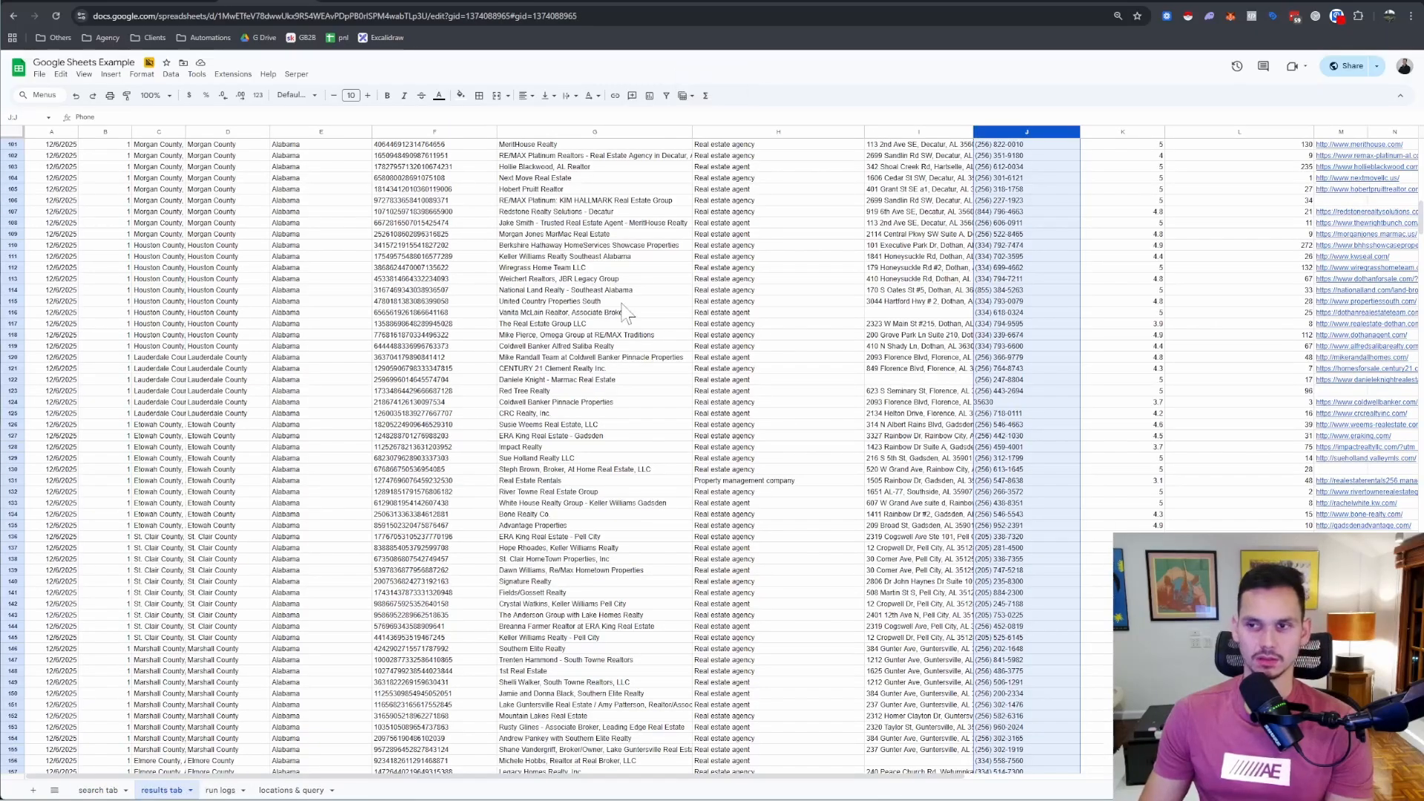
pyautogui.click(220, 791)
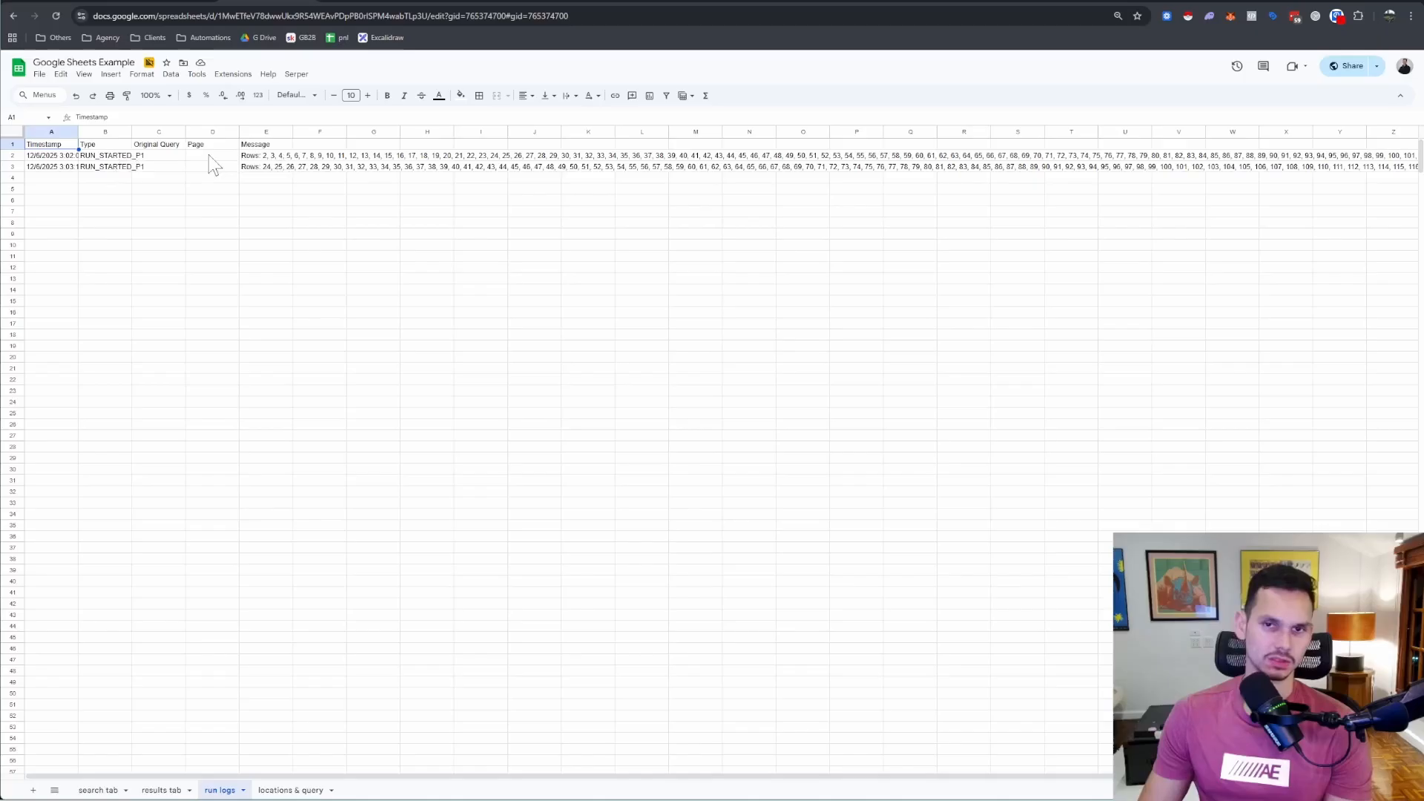
pyautogui.click(107, 157)
pyautogui.click(110, 167)
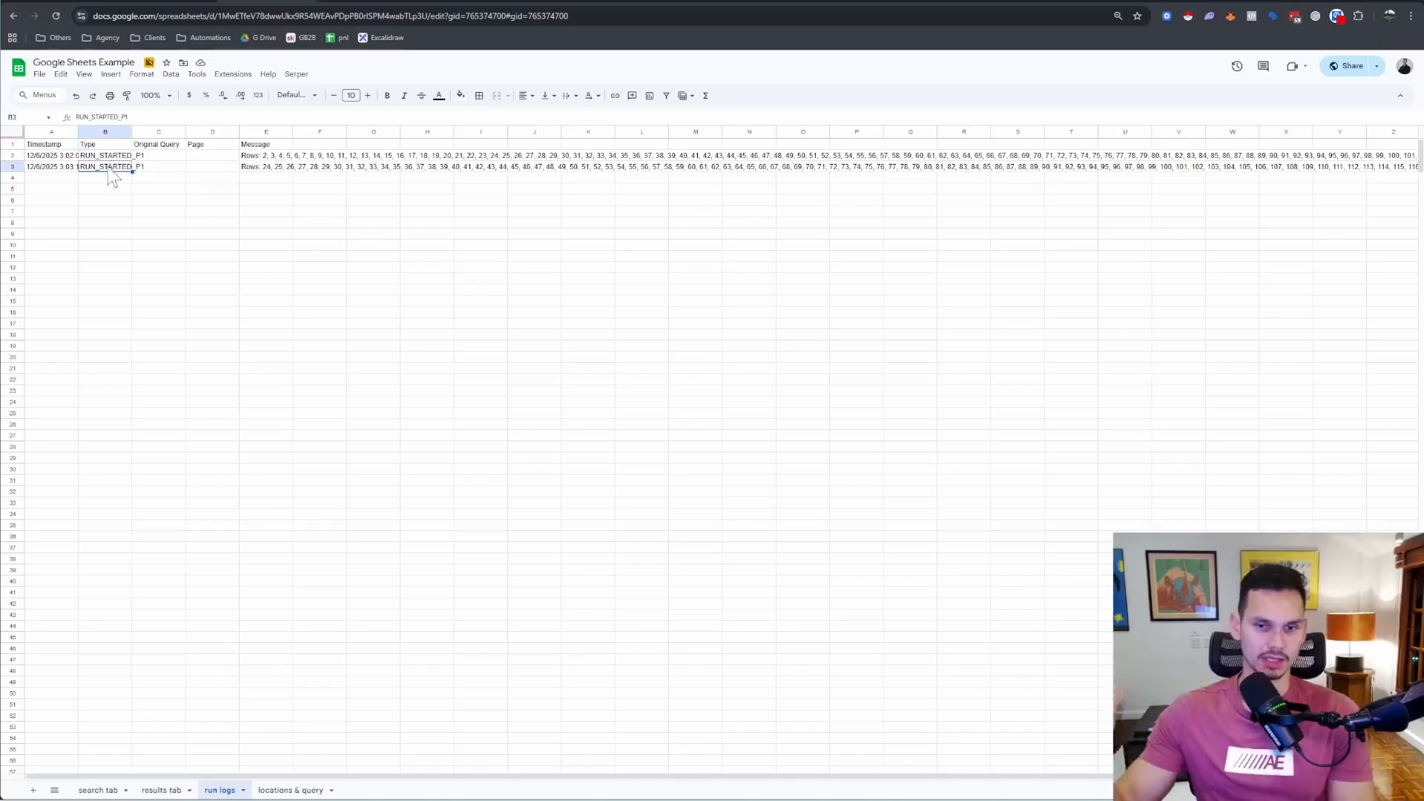
# Step: Compare the Page 1 run and Page 2 run status columns on the search tab
pyautogui.click(113, 790)
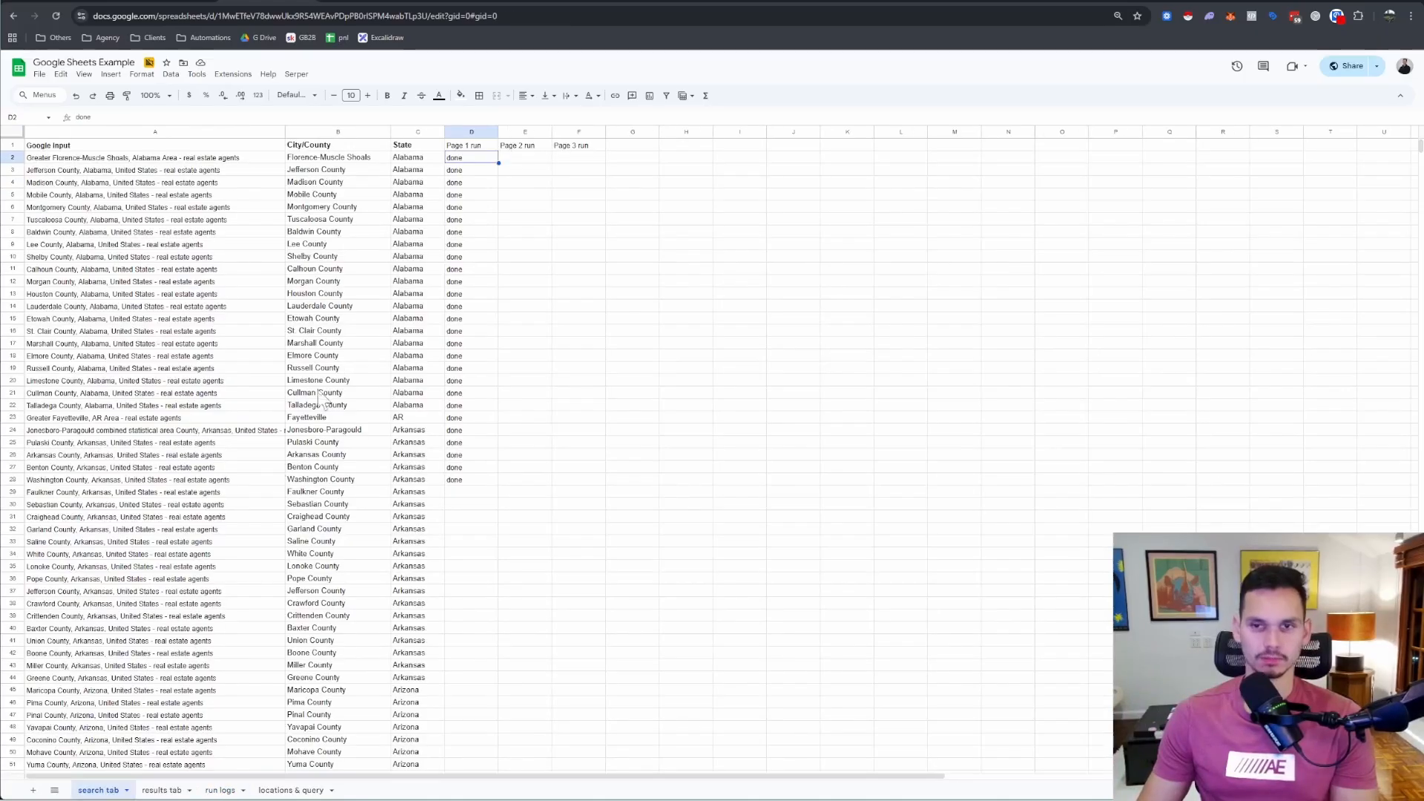
pyautogui.click(477, 134)
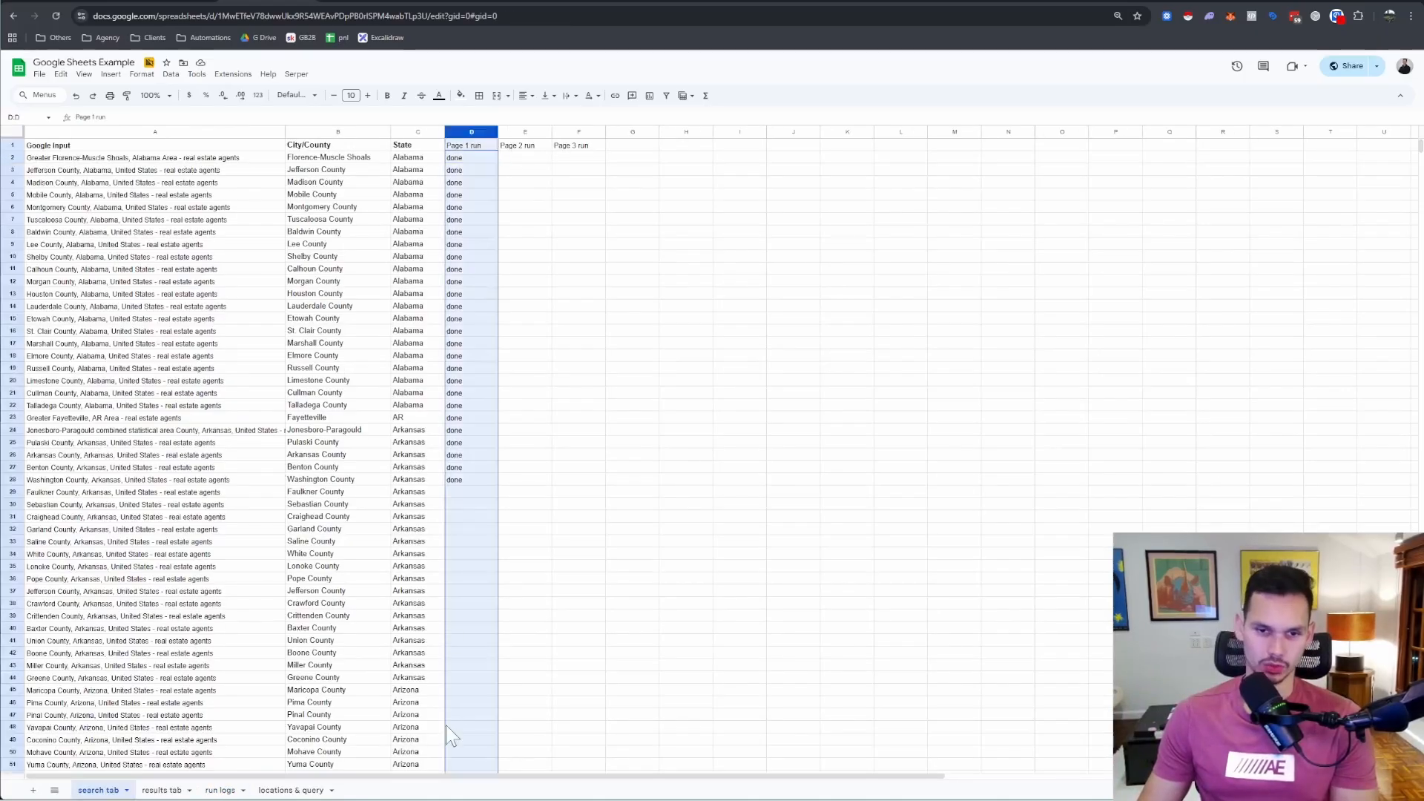
pyautogui.click(532, 133)
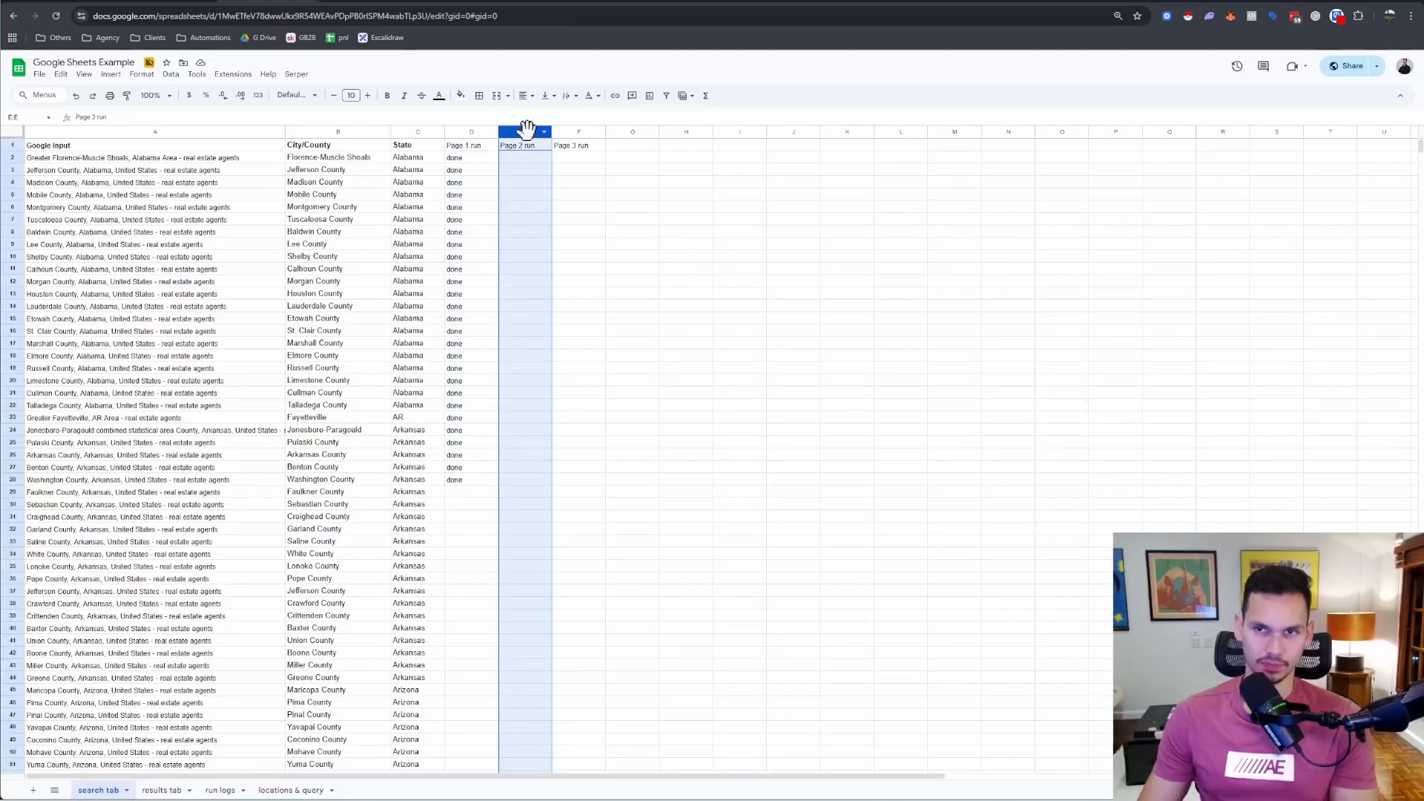
# Step: Check the Page 3 run column on the search tab and the ROWS_PER_RUN setting in the App Script document
pyautogui.click(558, 132)
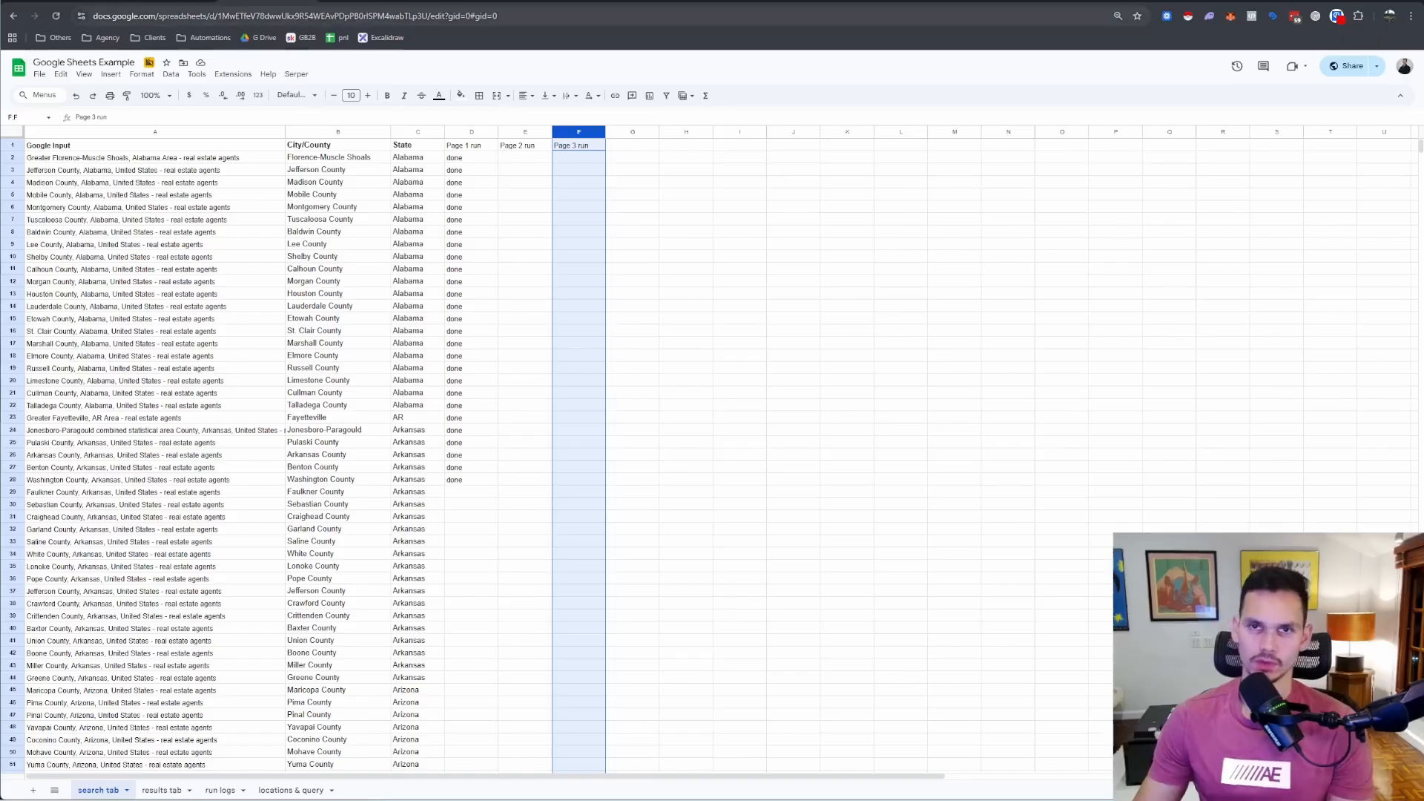
pyautogui.click(173, 2)
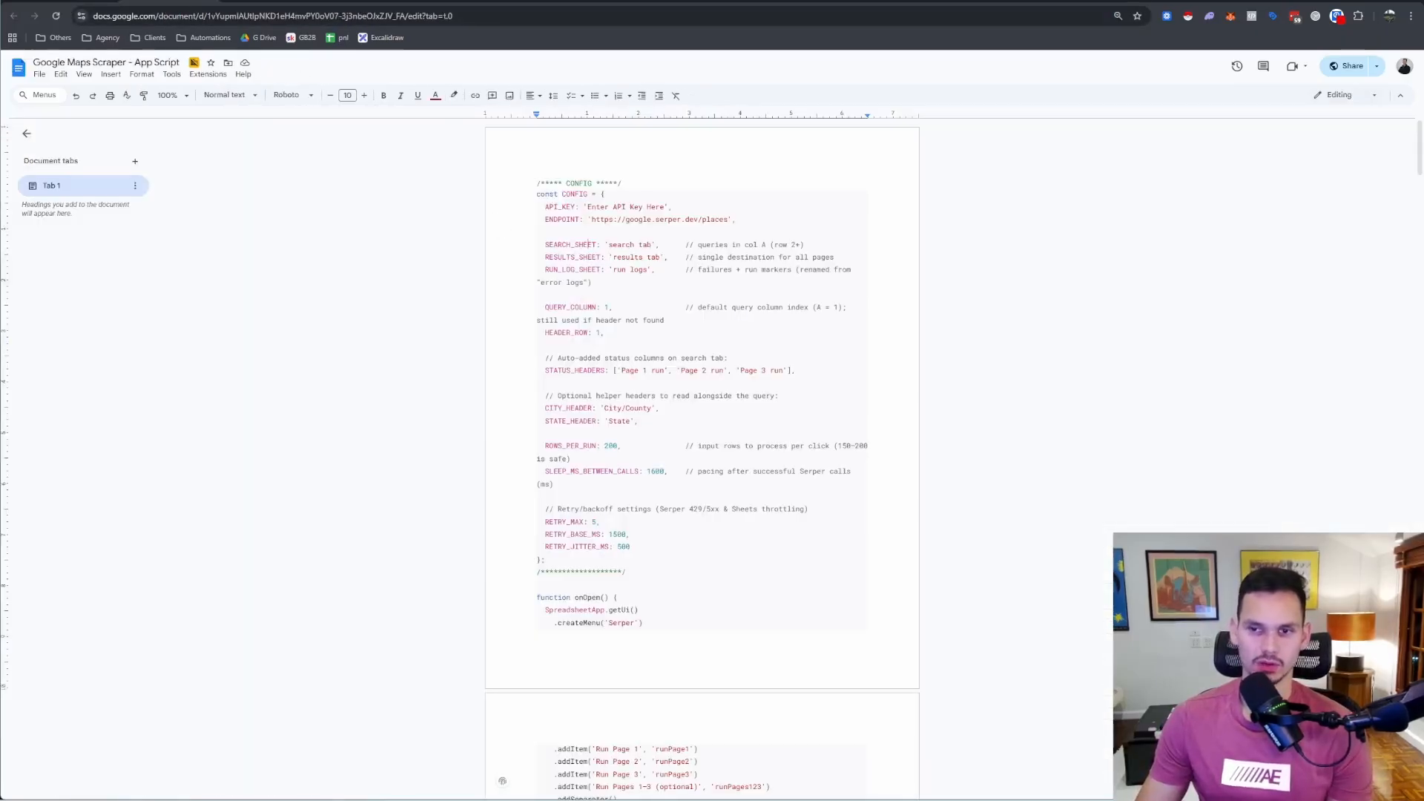
pyautogui.doubleClick(610, 446)
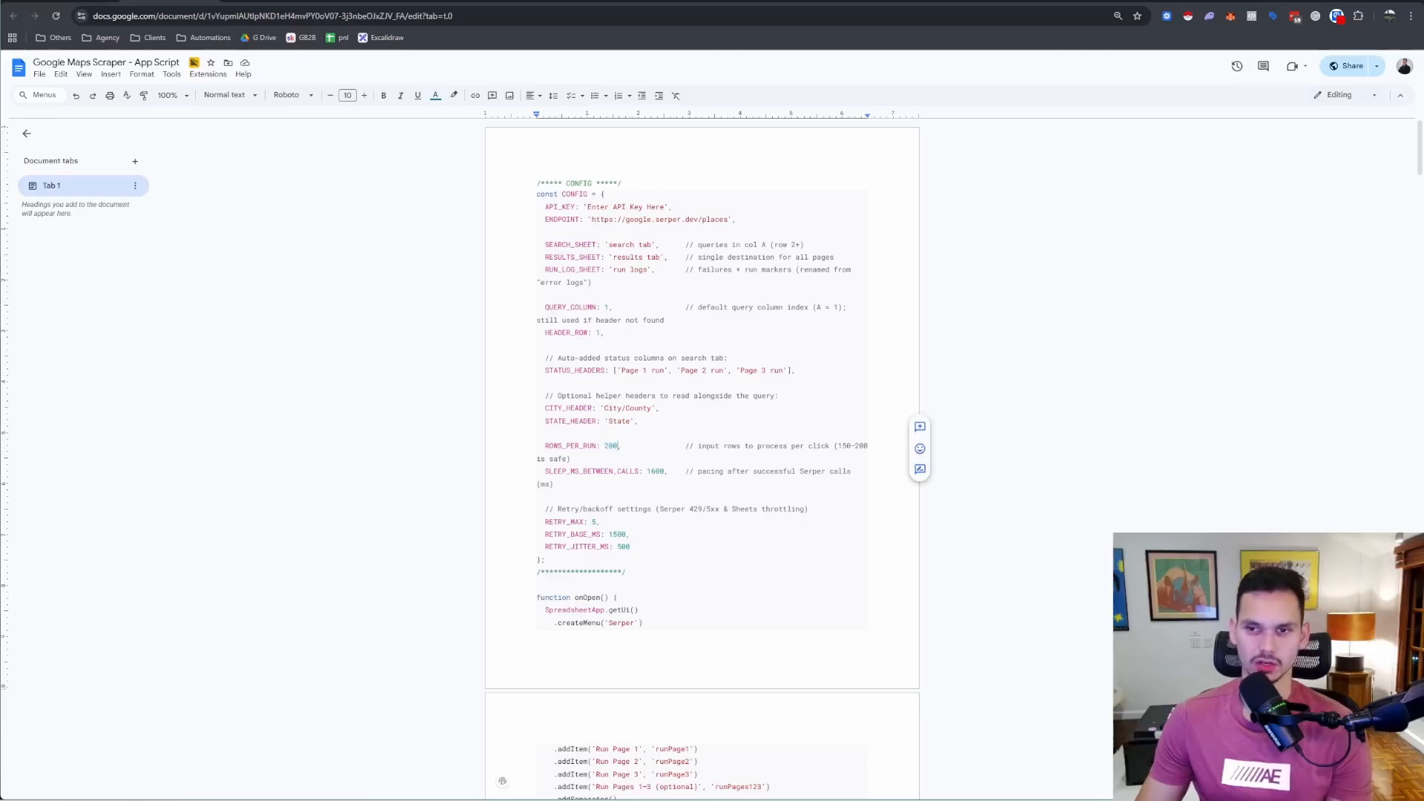
pyautogui.click(266, 4)
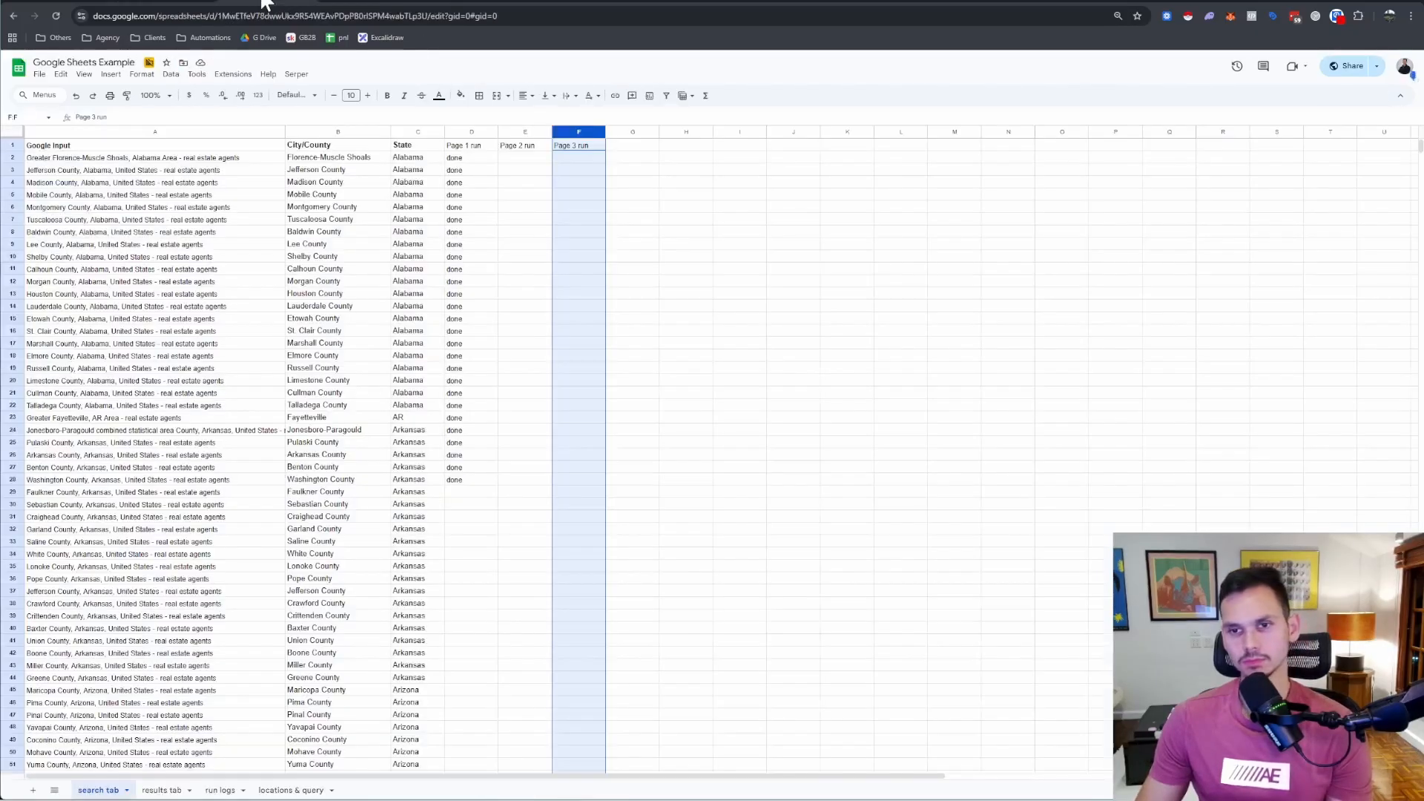
# Step: Narrow the Rating and ratingCount columns on the results tab and widen the Website column to fit its links
pyautogui.click(162, 790)
pyautogui.scroll(10, 636, 337)
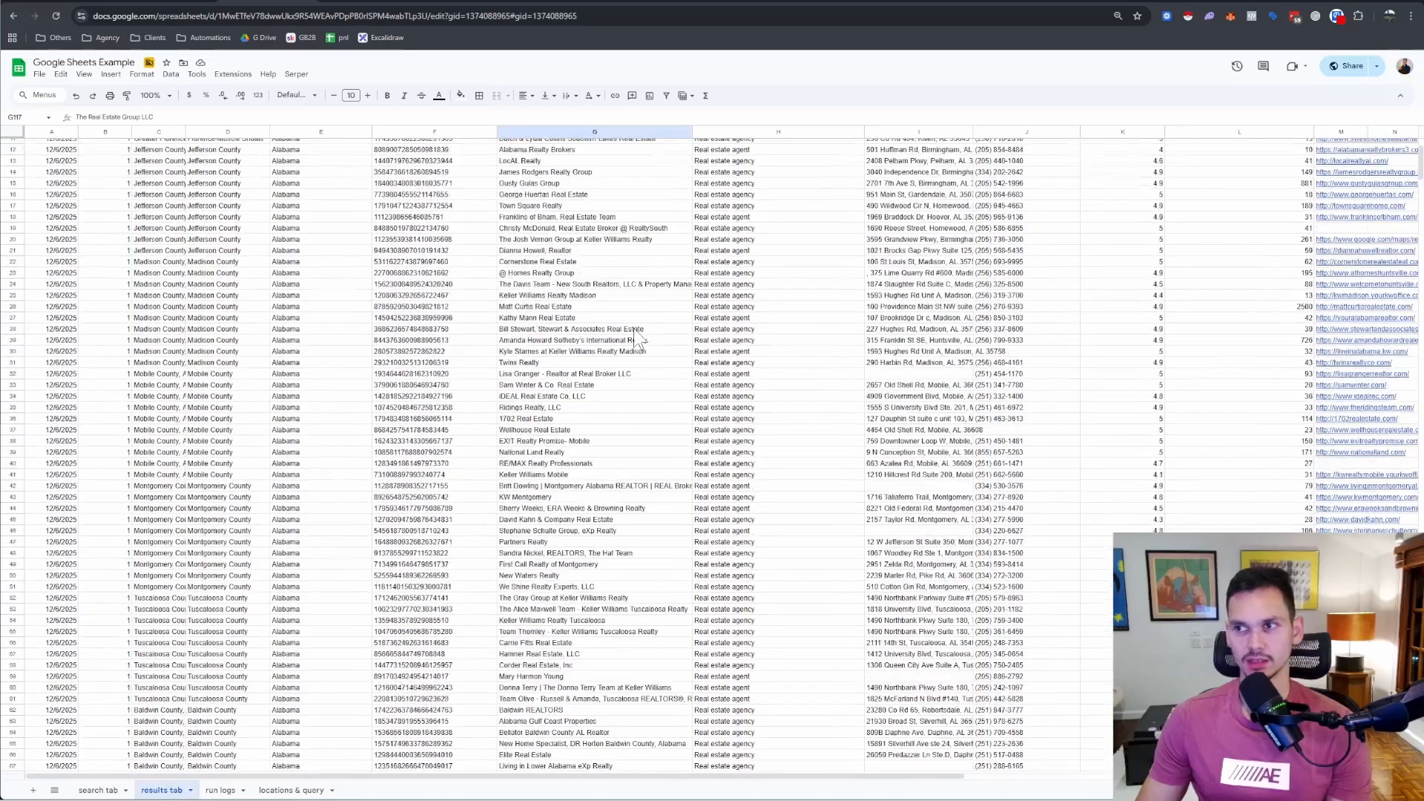
pyautogui.scroll(4, 636, 338)
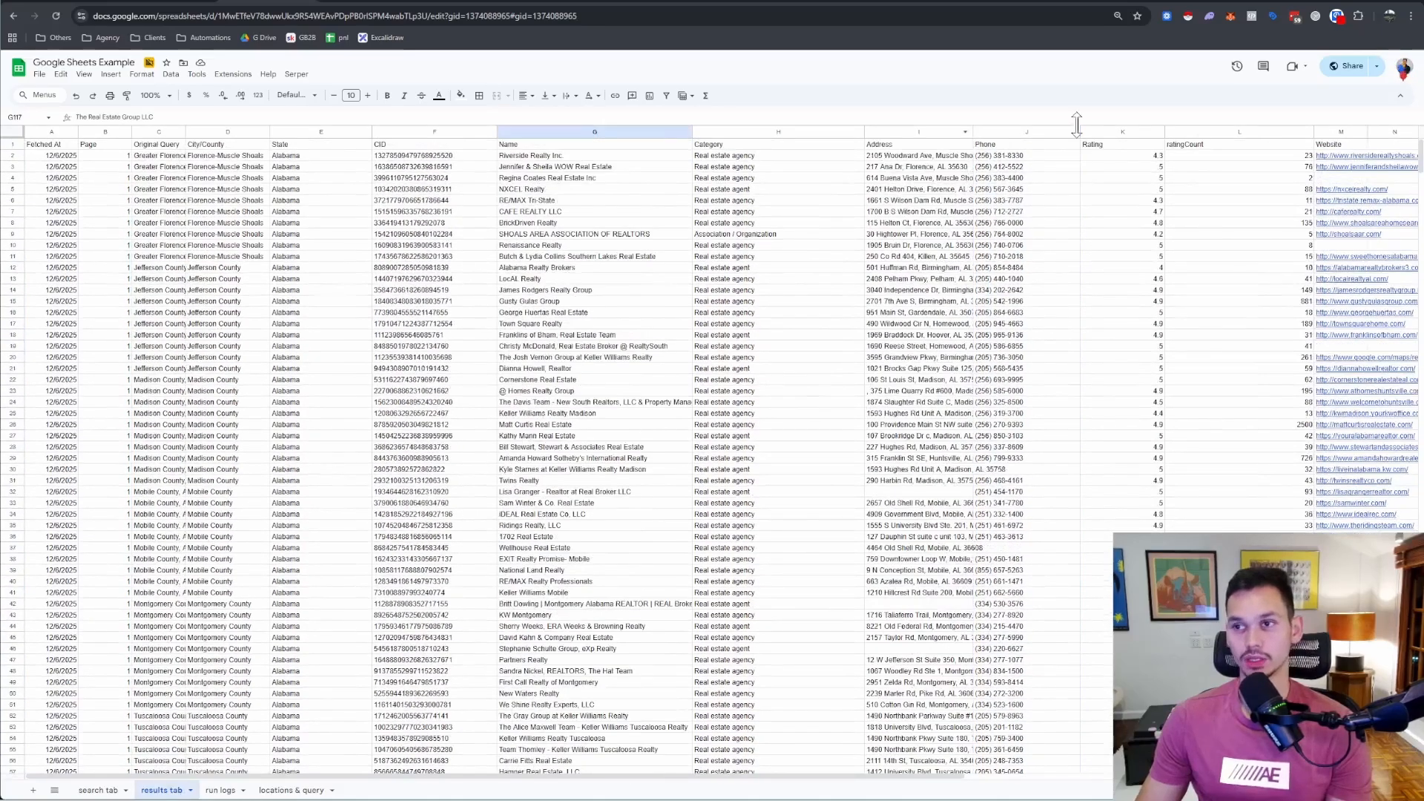
pyautogui.moveTo(1165, 127); pyautogui.dragTo(1125, 130)
pyautogui.moveTo(1270, 136); pyautogui.dragTo(1405, 133)
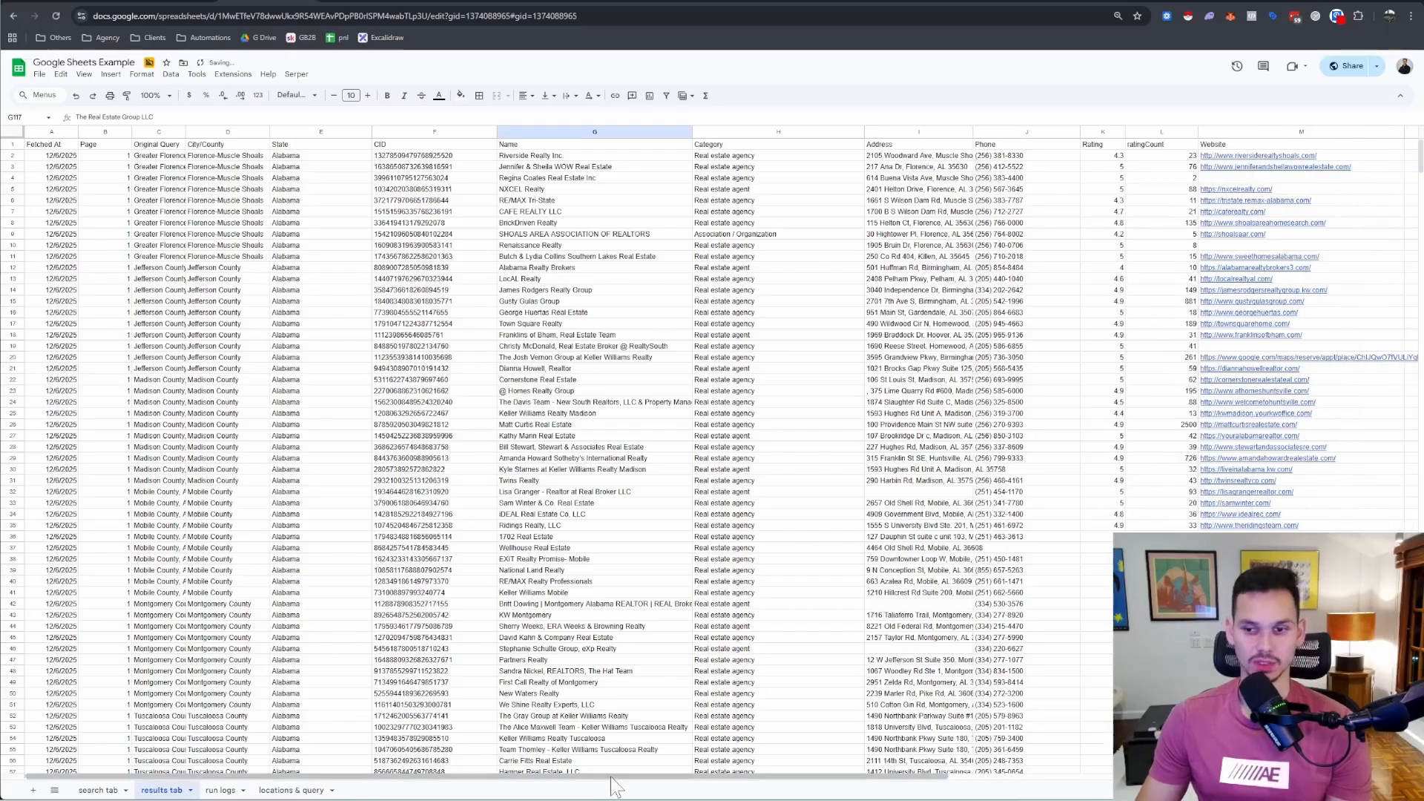
# Step: Review the Website and ratingCount columns, and add a filter to the entire results table
pyautogui.moveTo(625, 778); pyautogui.dragTo(852, 778)
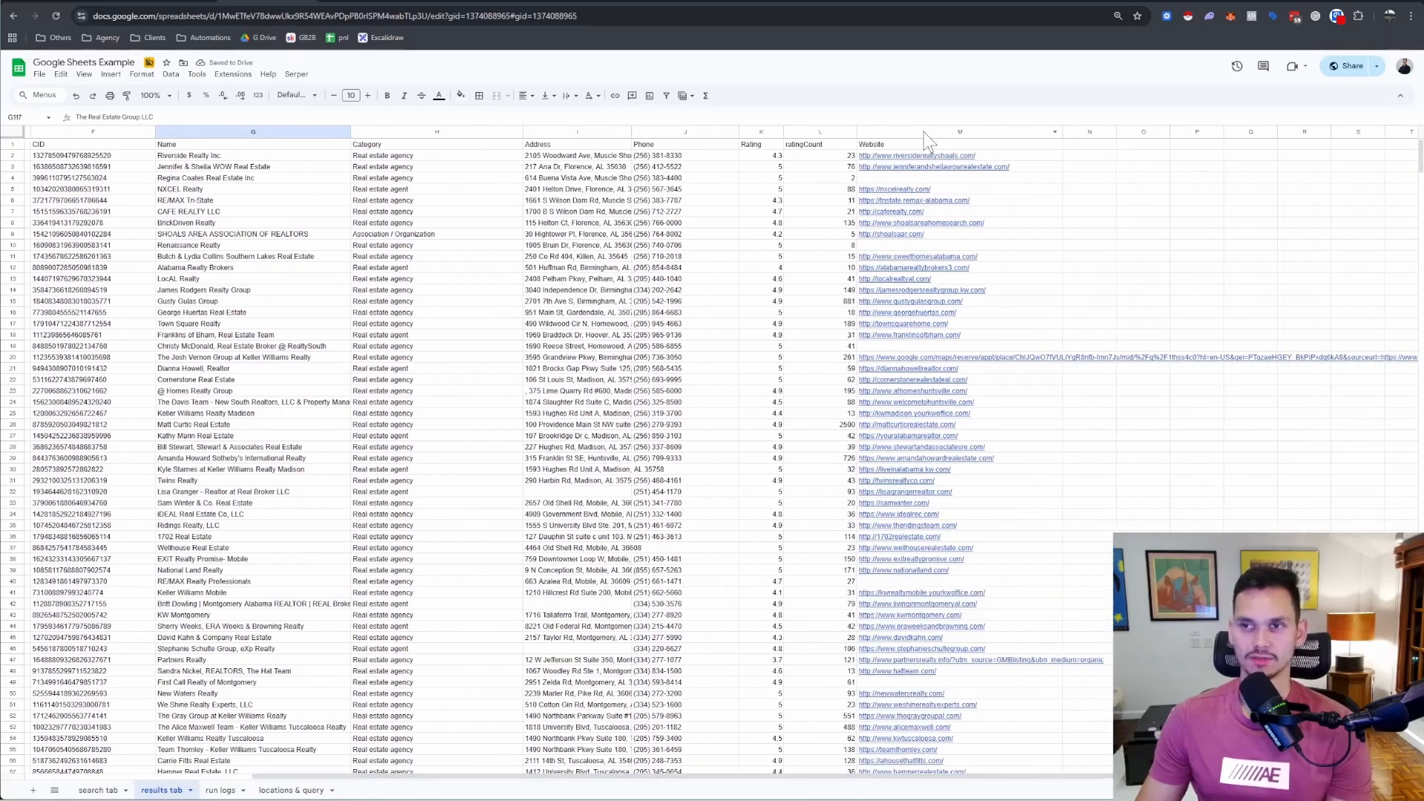
pyautogui.click(926, 134)
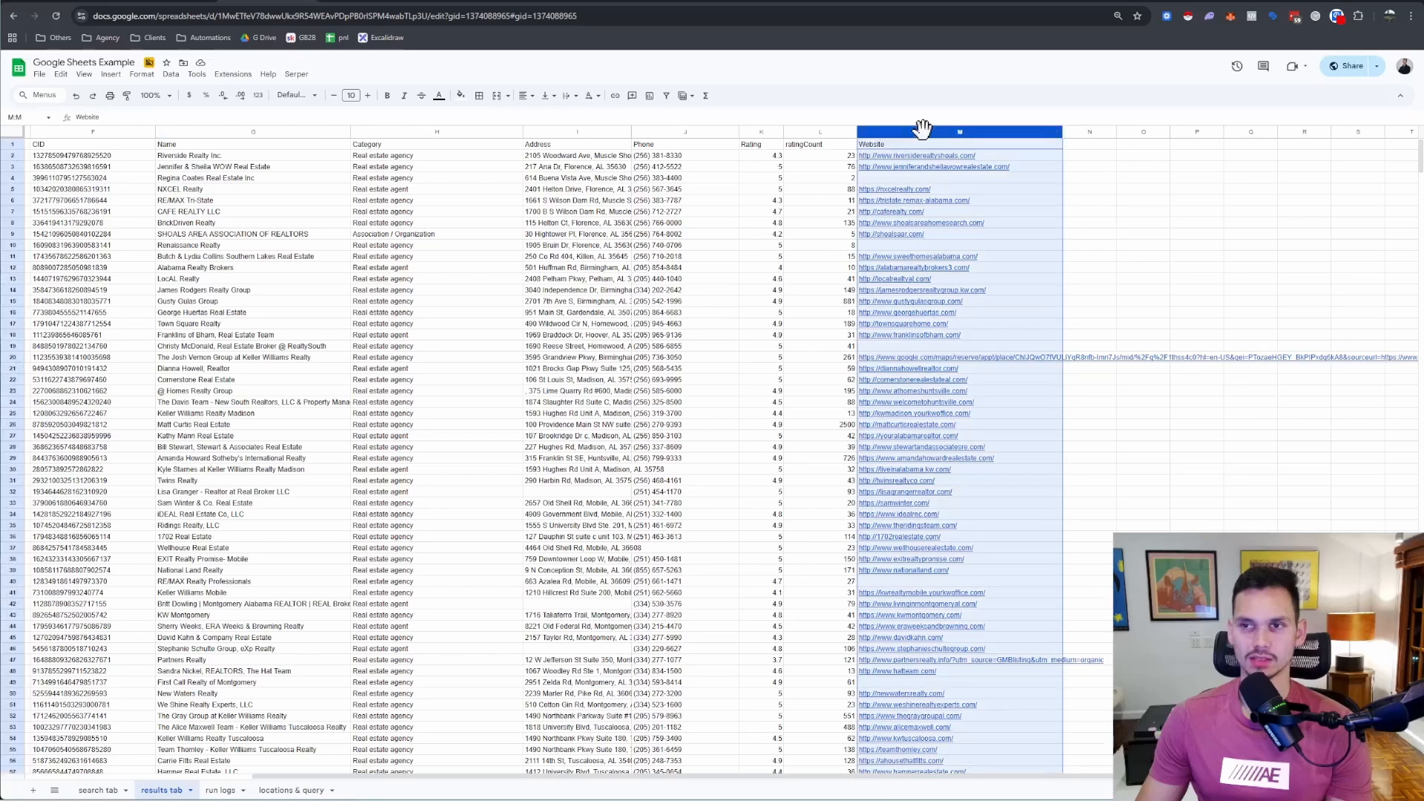
pyautogui.click(816, 132)
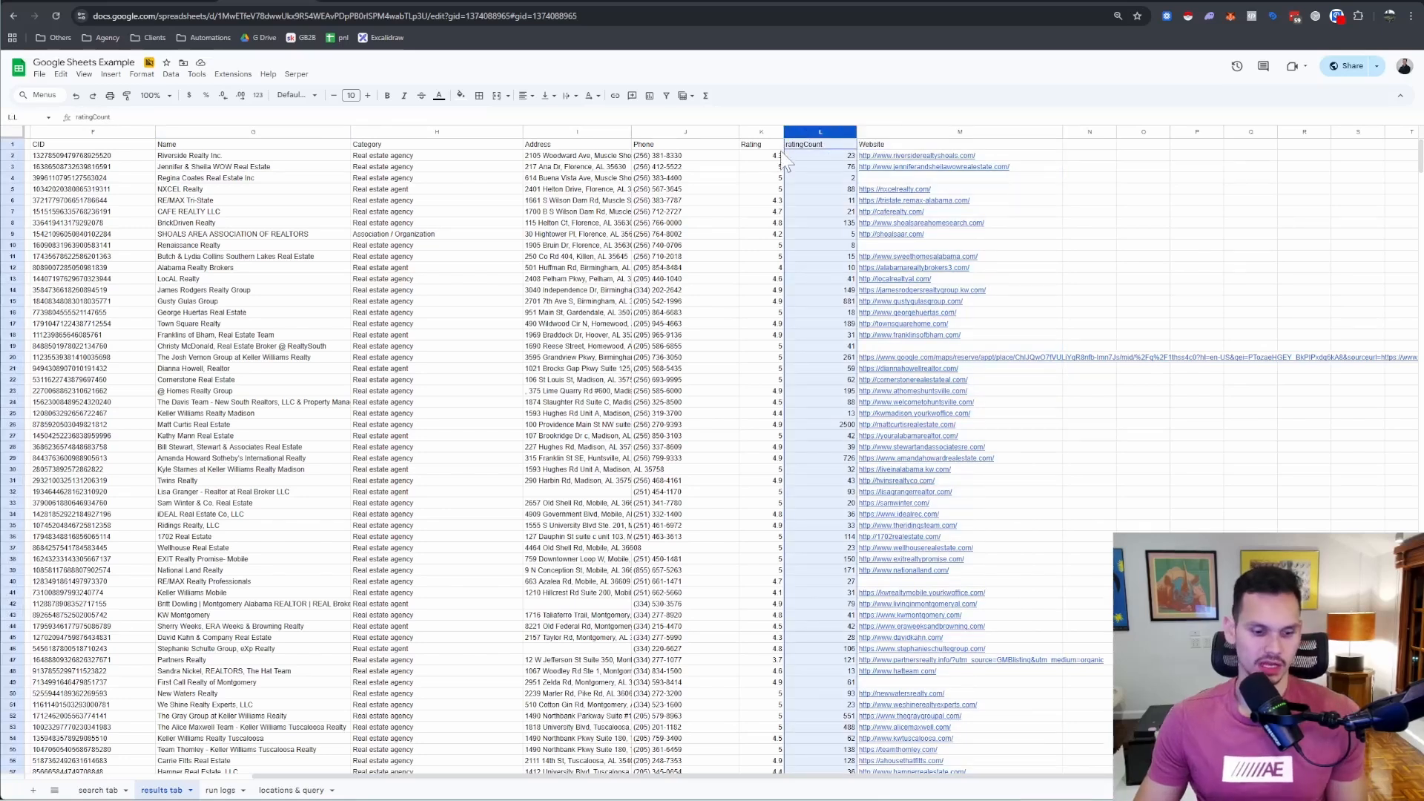
pyautogui.hotkey('ctrl', 'a')
pyautogui.click(666, 96)
pyautogui.click(768, 191)
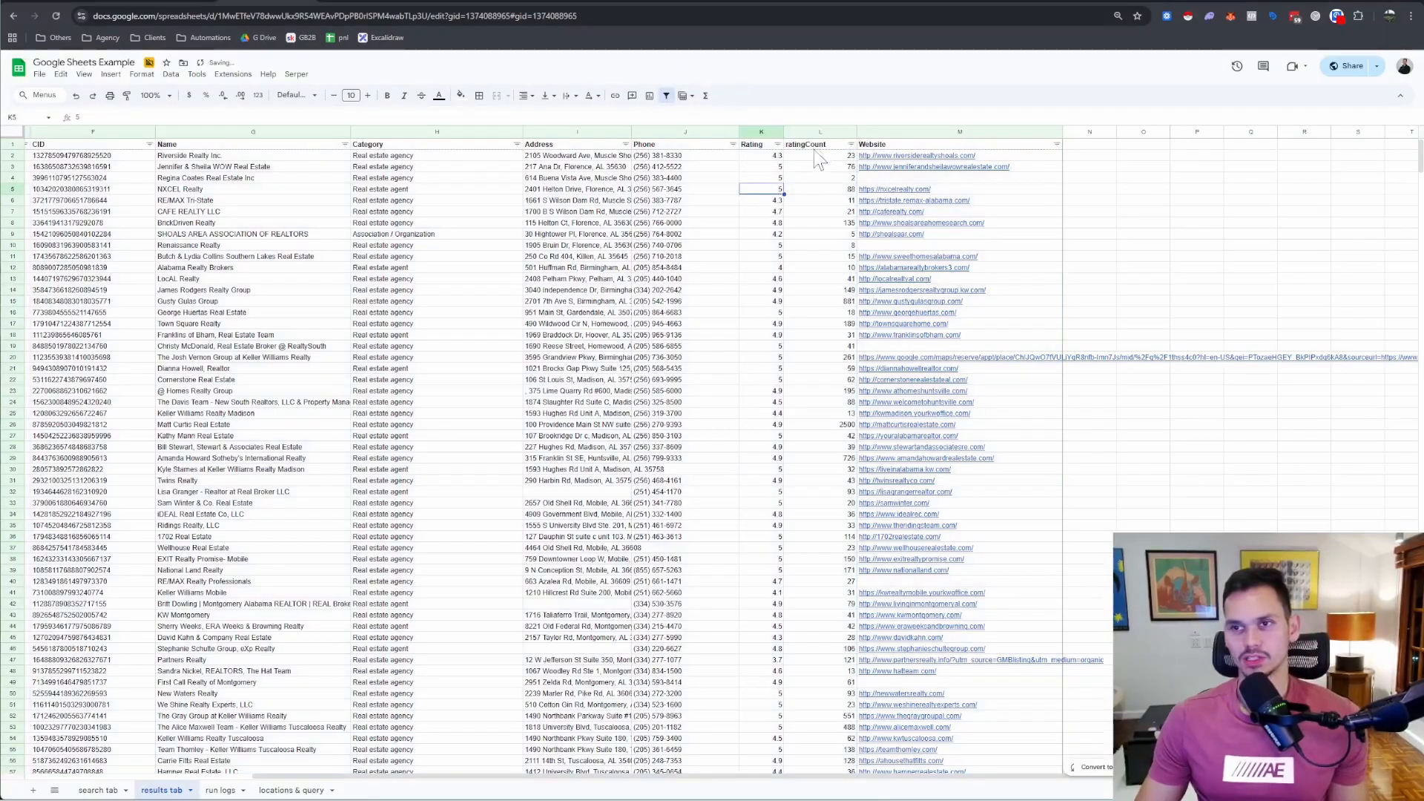
# Step: Examine the Website column and preview the listing links on the results tab
pyautogui.click(968, 130)
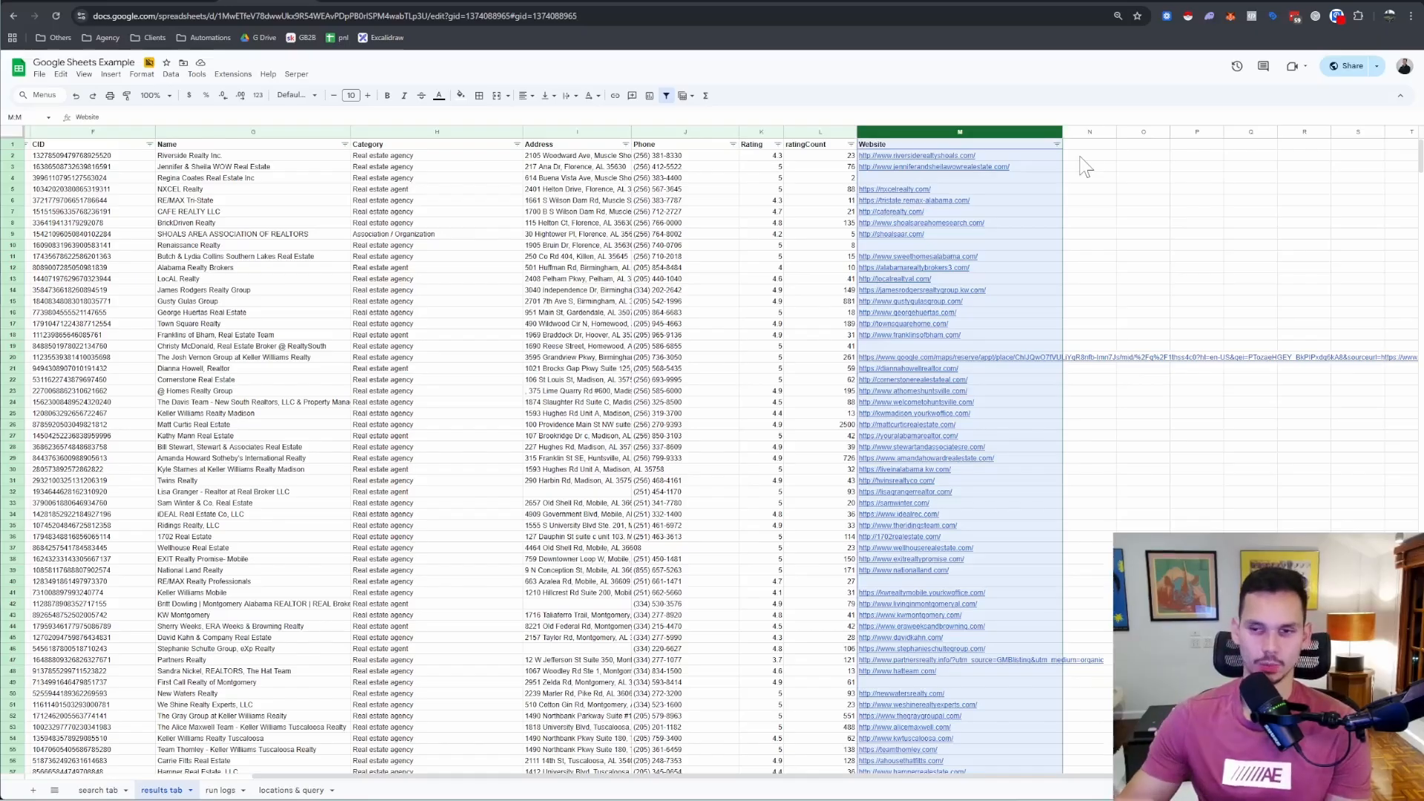
pyautogui.click(1090, 202)
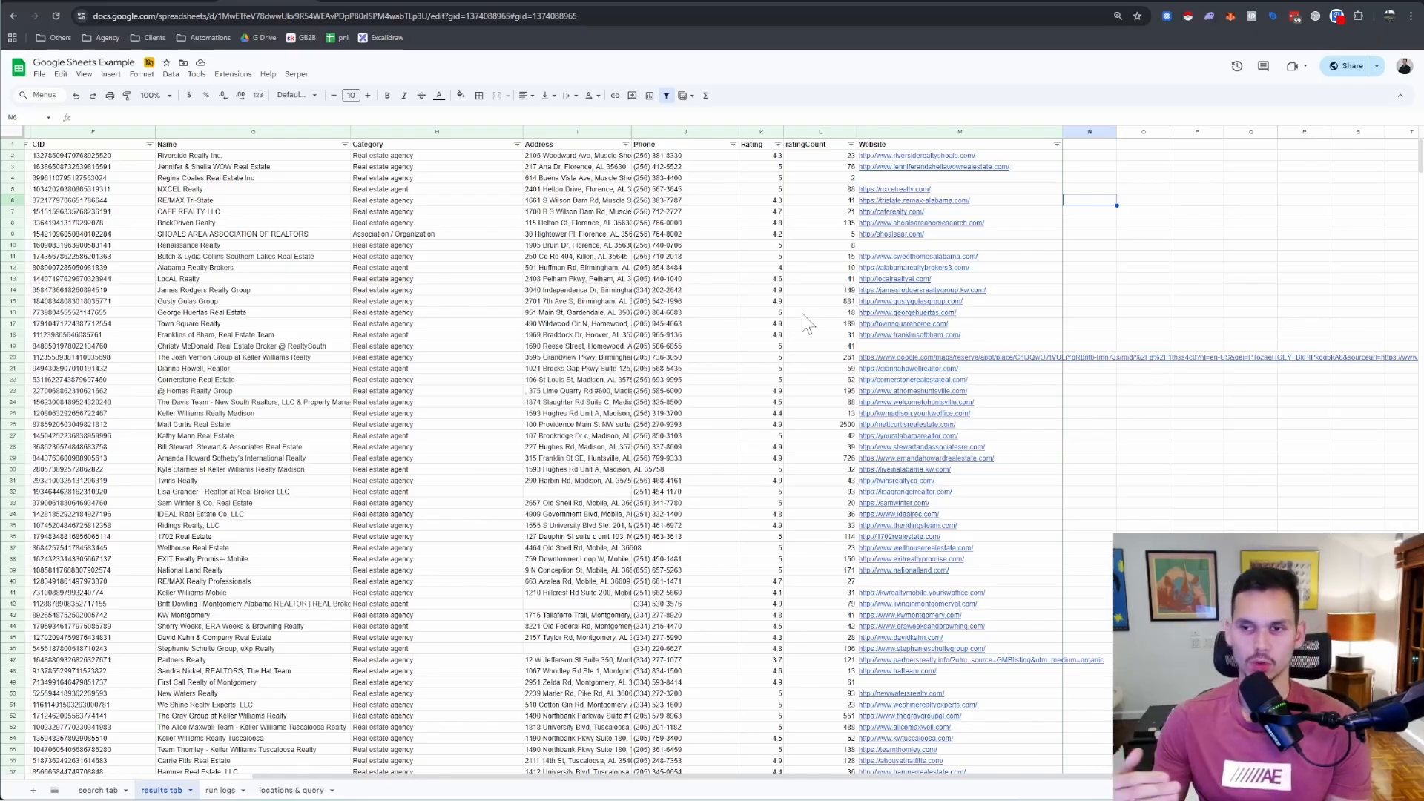
pyautogui.click(966, 131)
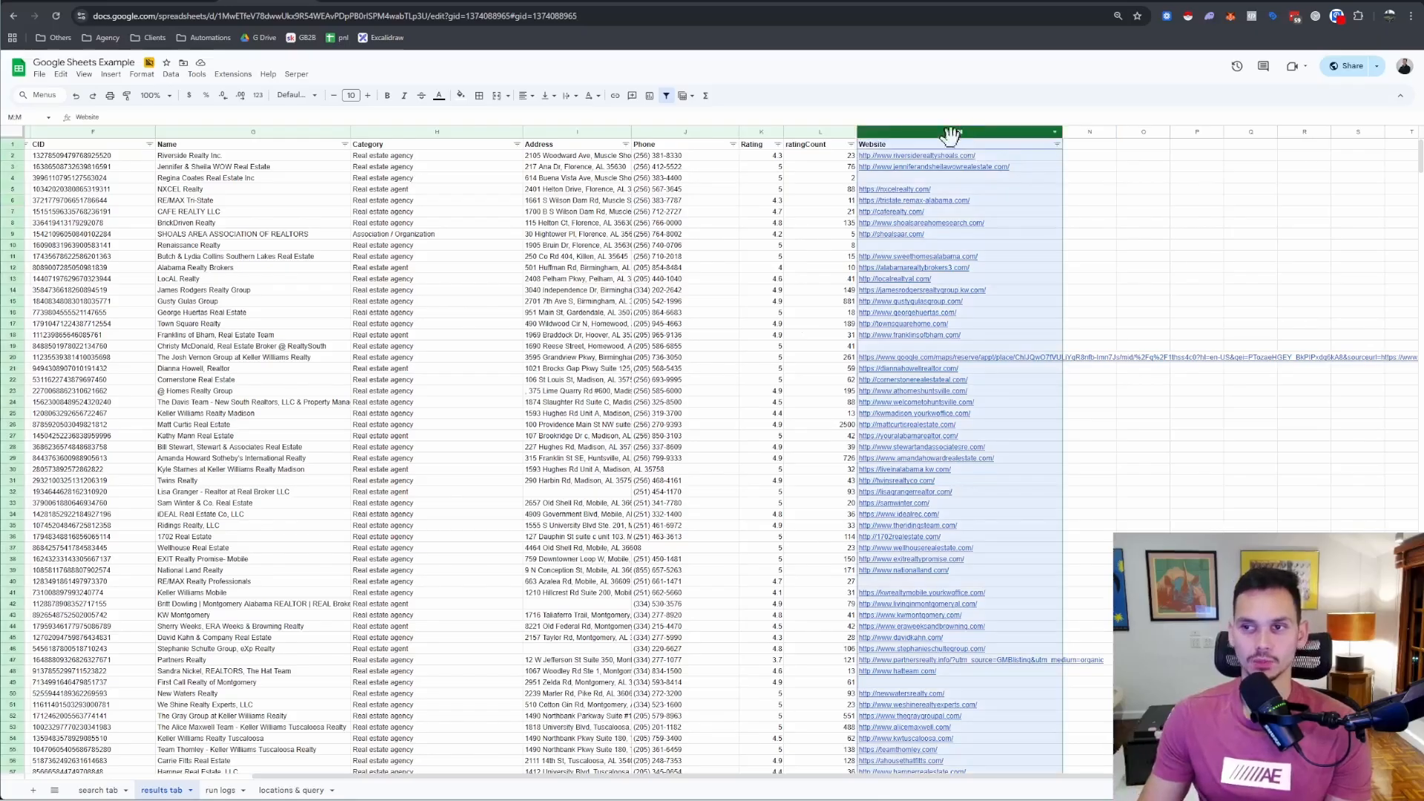
pyautogui.moveTo(1026, 296)
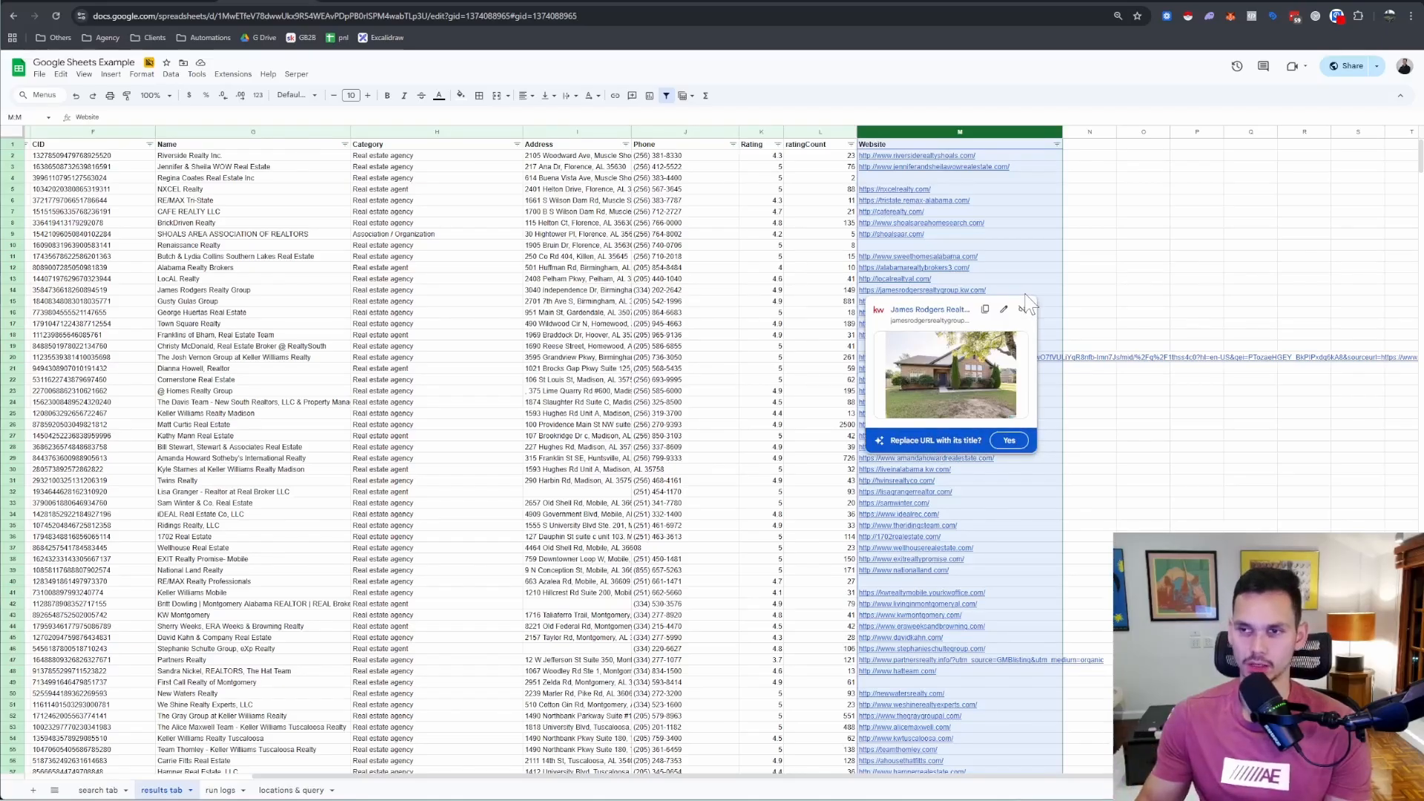
pyautogui.click(1102, 306)
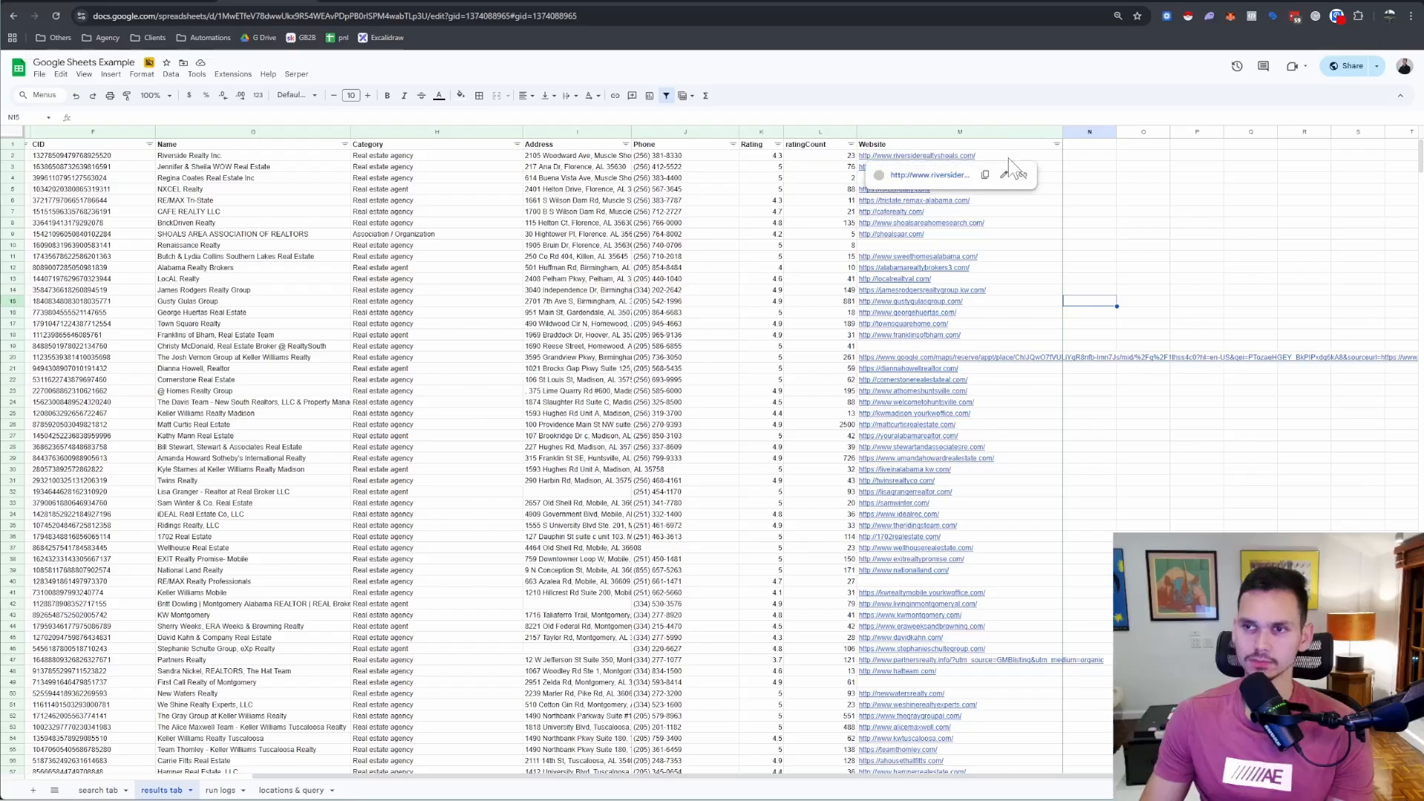
pyautogui.moveTo(1008, 158)
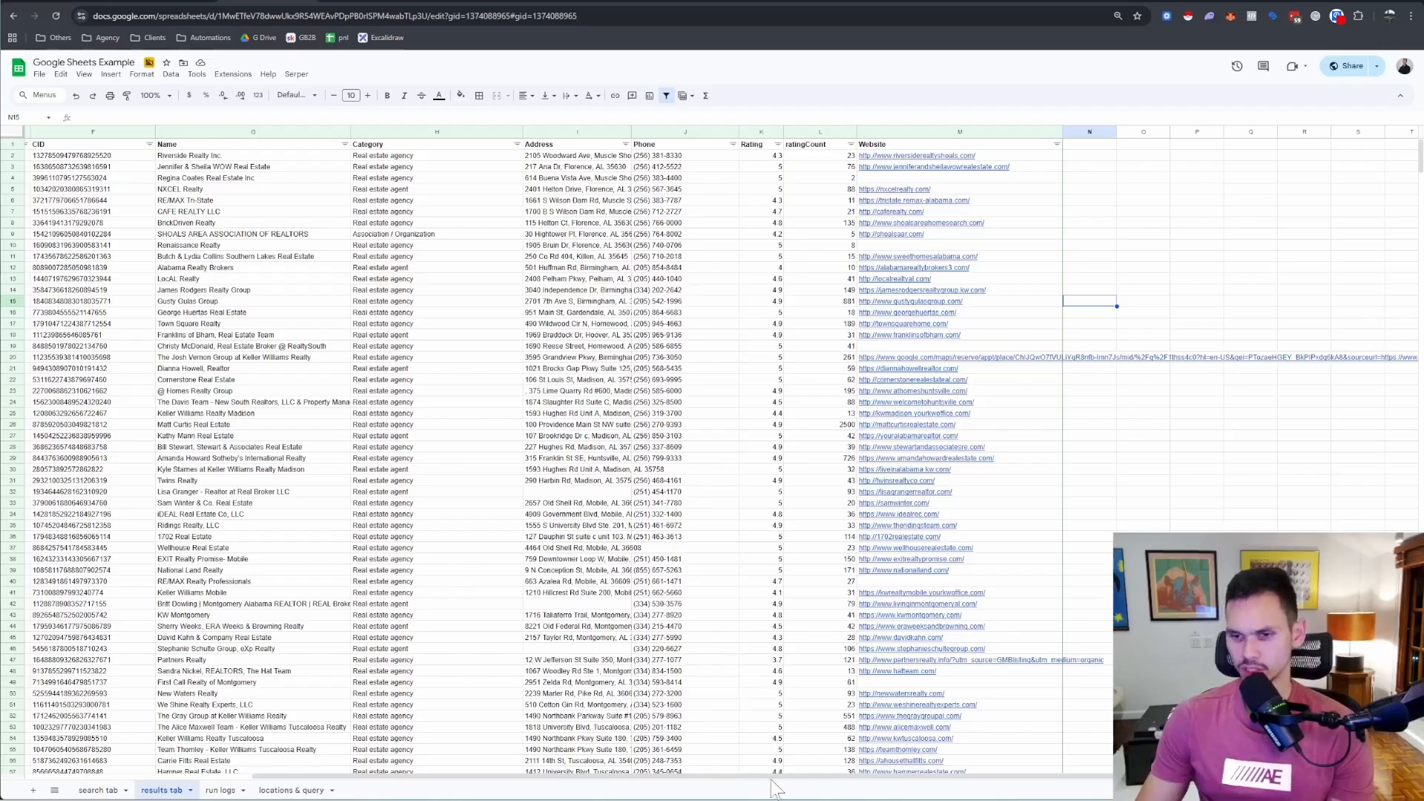
pyautogui.moveTo(773, 776); pyautogui.dragTo(541, 776)
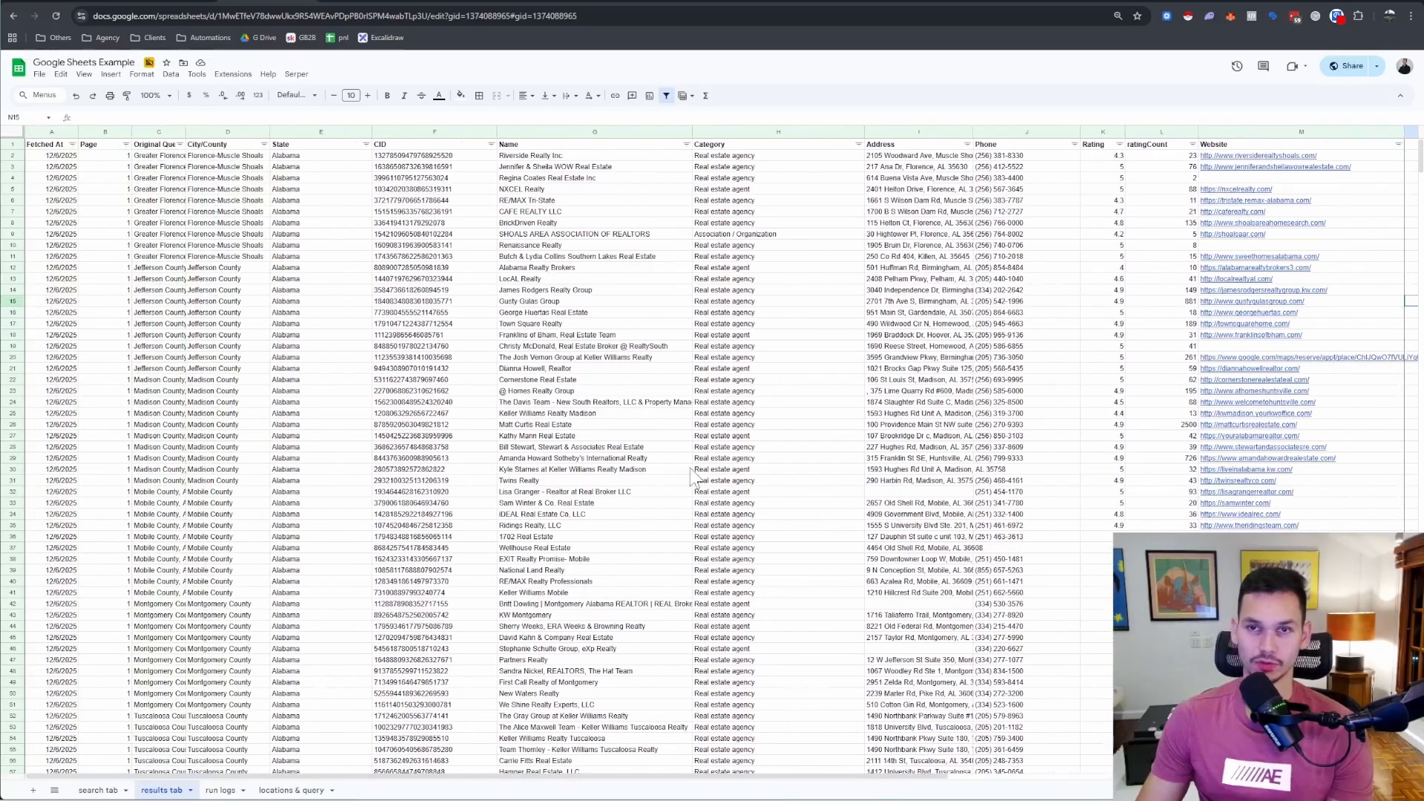
# Step: Review the App Script document's configuration, the results sheet and the serper.dev home page
pyautogui.click(167, 2)
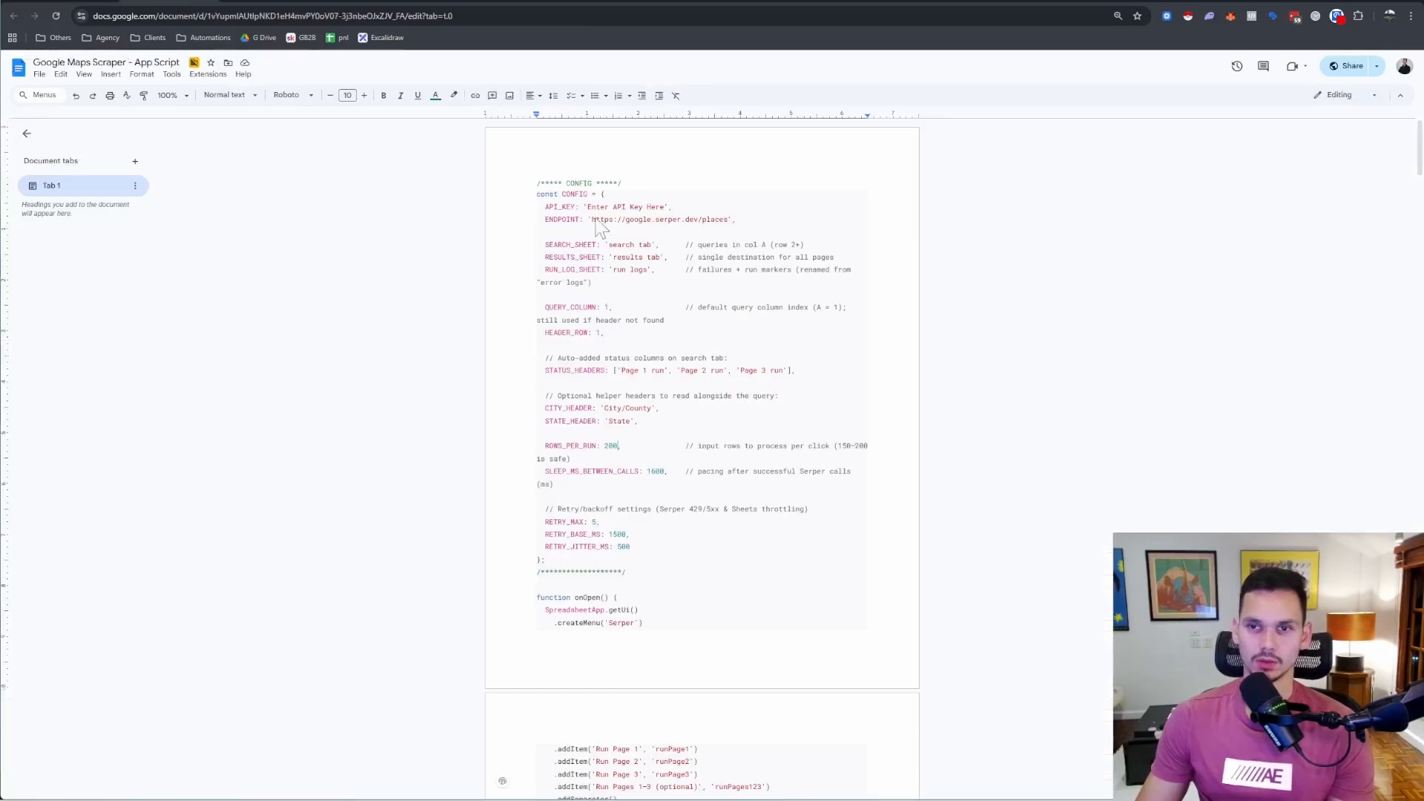
pyautogui.click(261, 3)
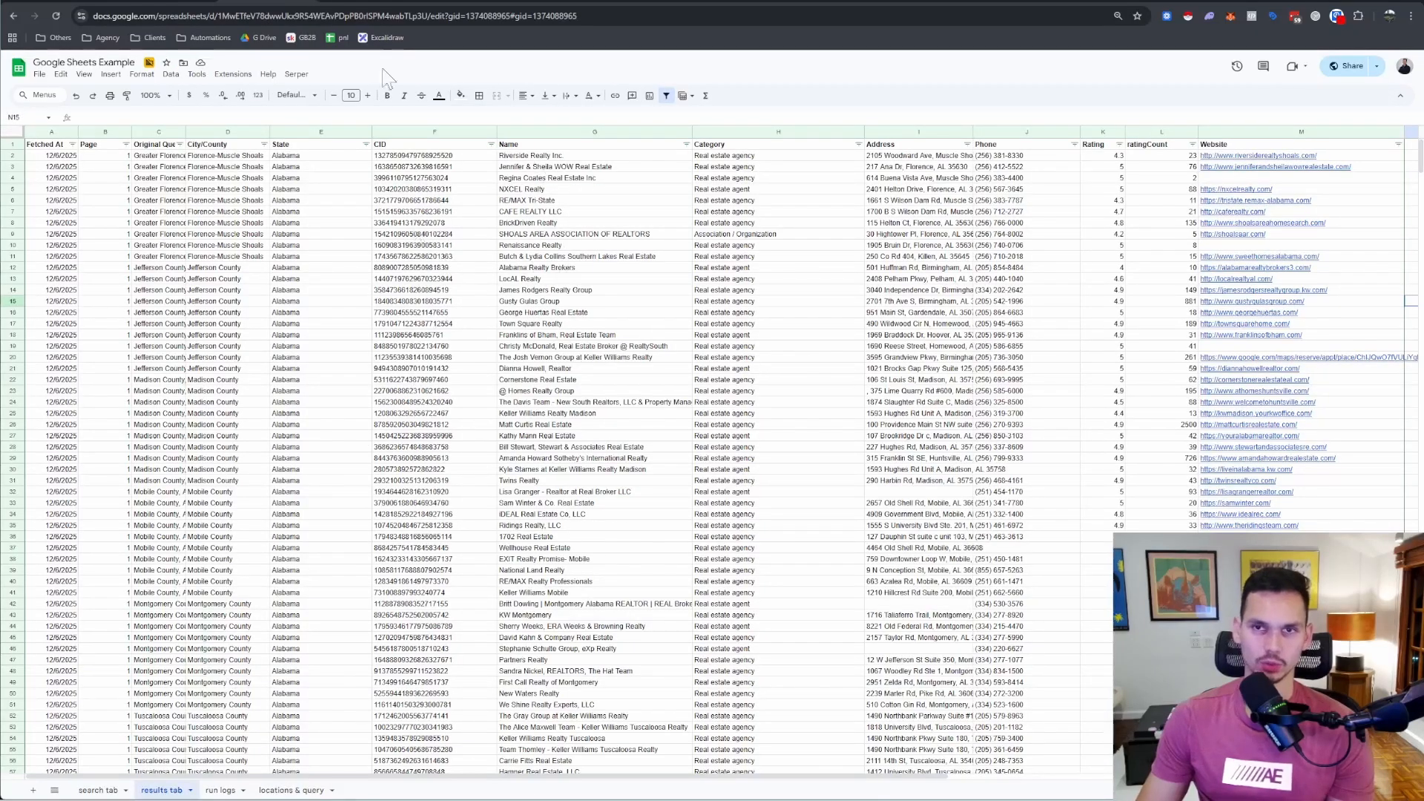
pyautogui.click(361, 2)
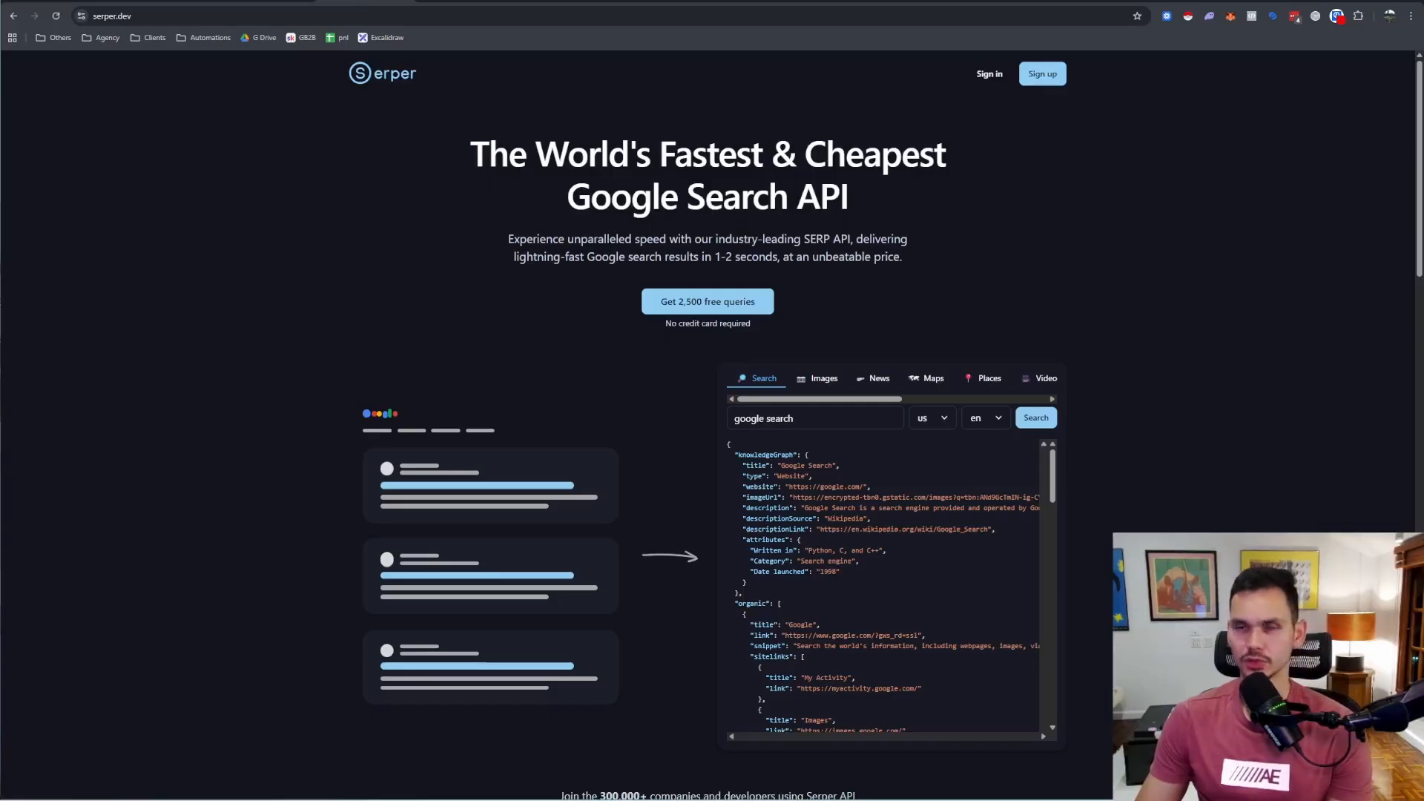
pyautogui.click(176, 3)
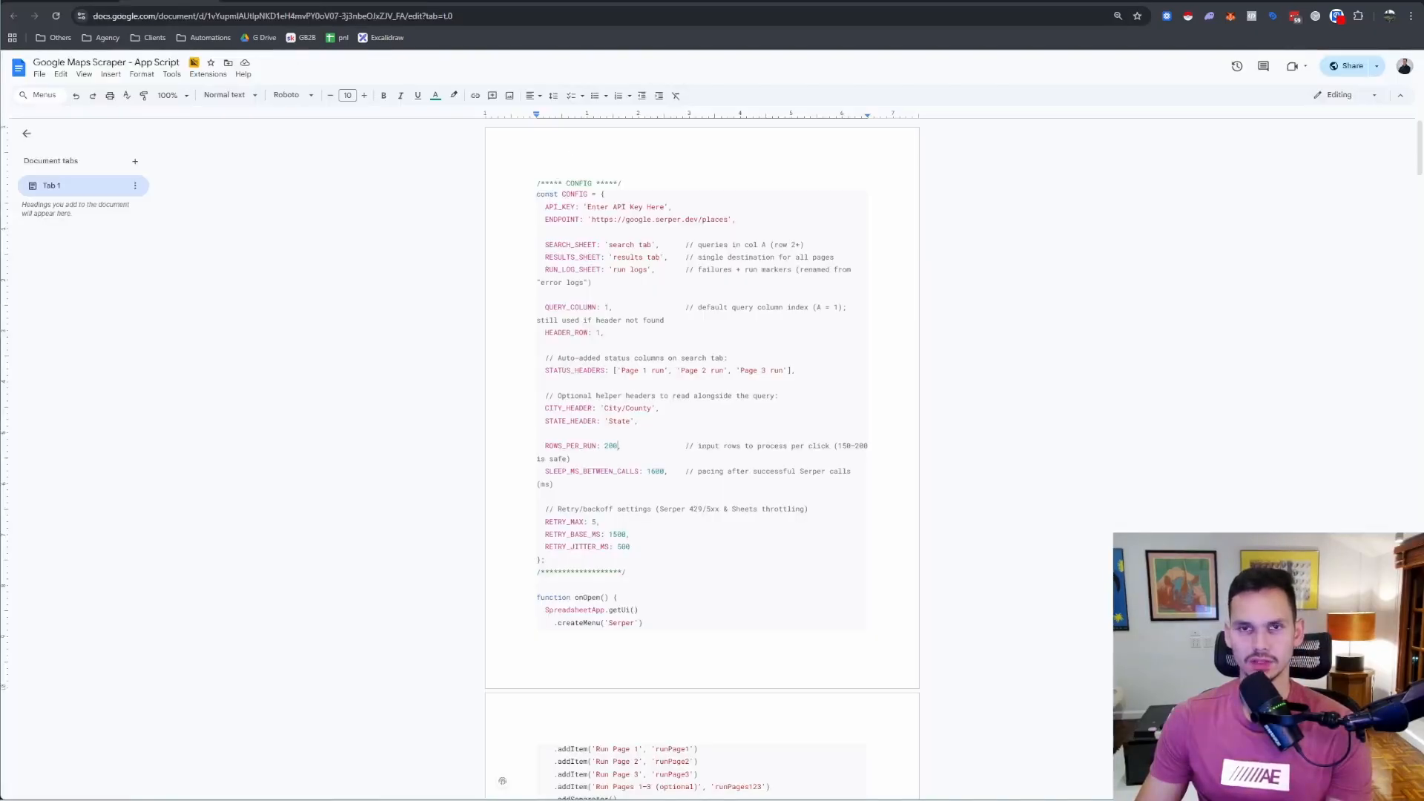